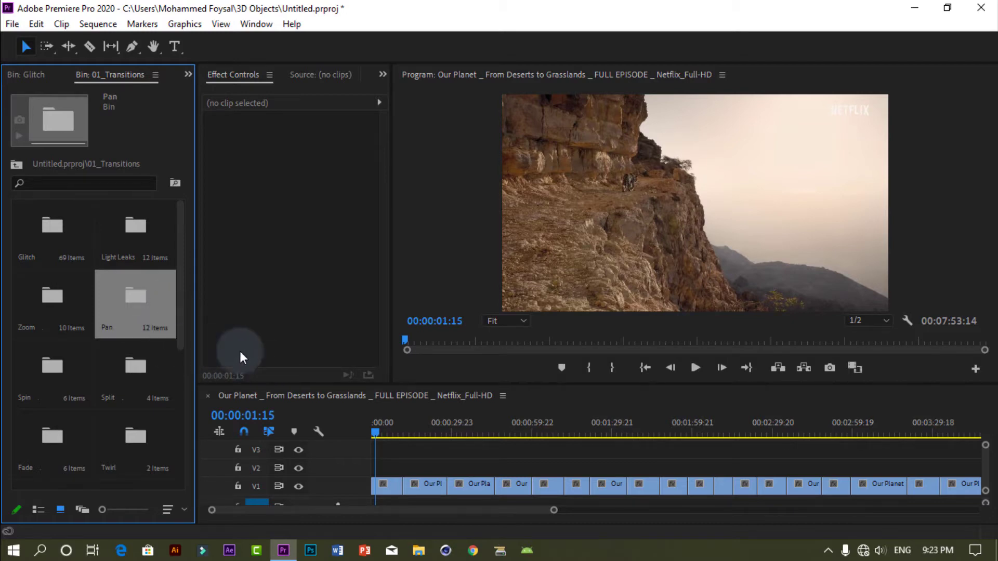
# Open the Spin bin inside 01_Transitions and enlarge its thumbnails to browse the spin transitions.
pyautogui.press('Down')
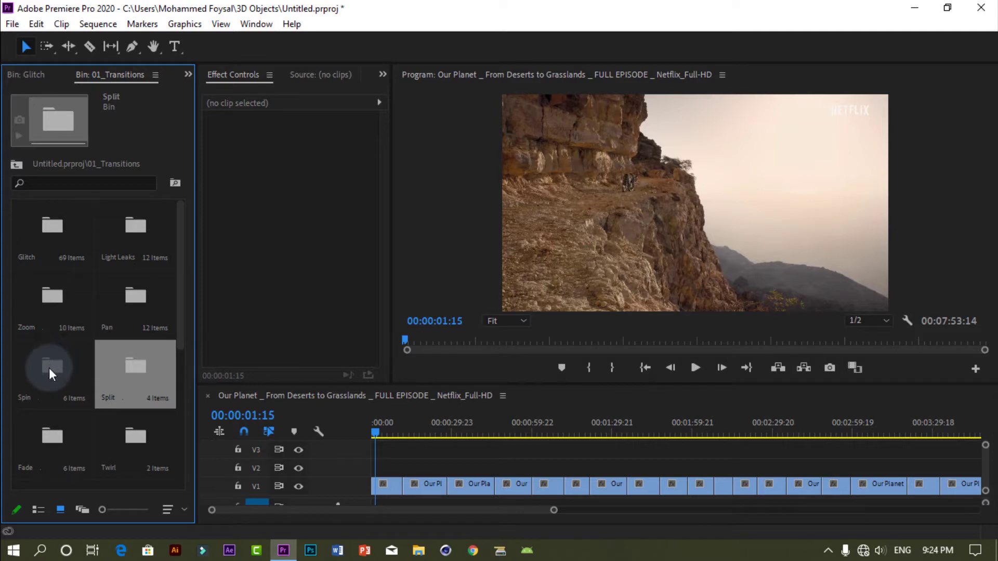
pyautogui.click(36, 385)
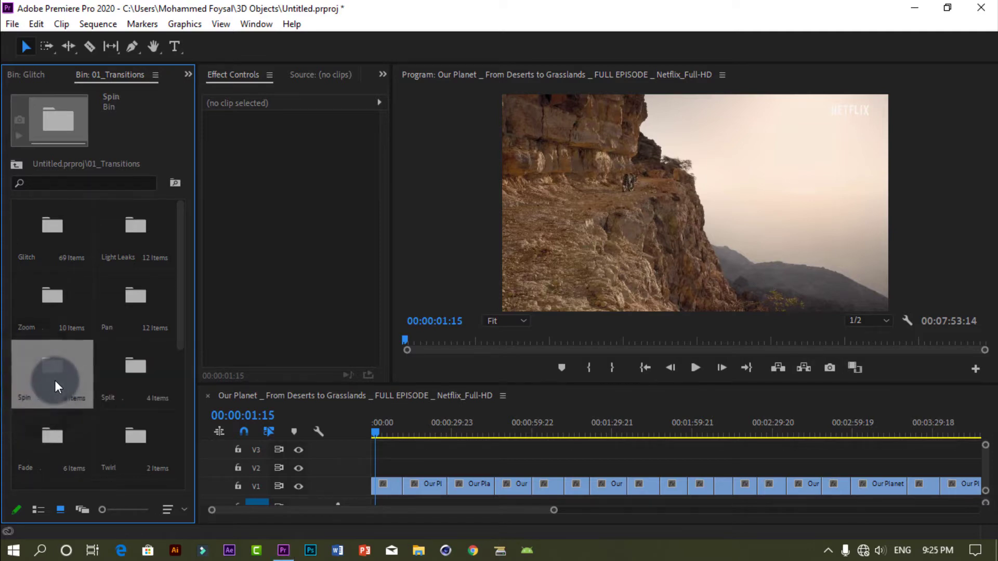
pyautogui.doubleClick(54, 379)
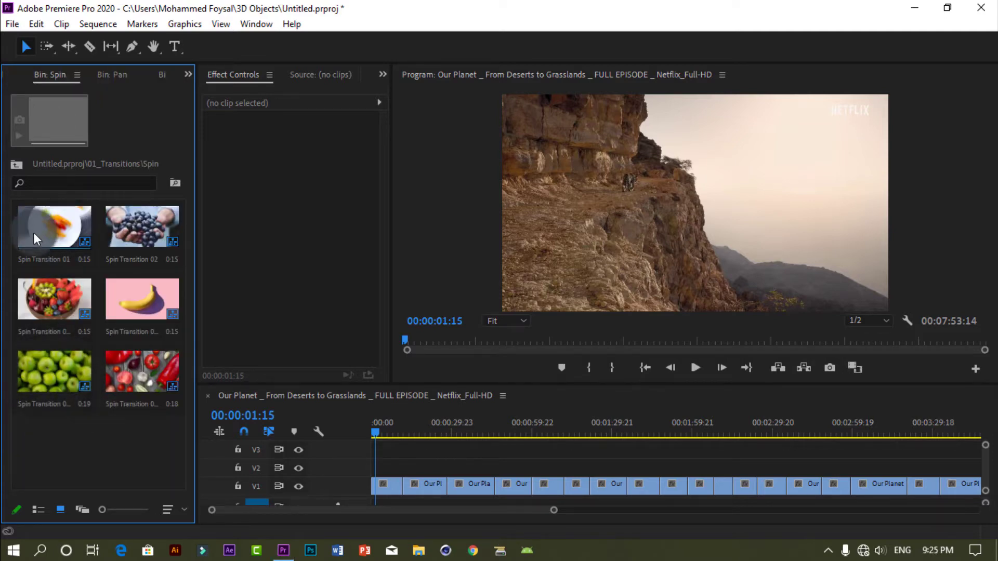
pyautogui.moveTo(120, 508); pyautogui.dragTo(136, 511)
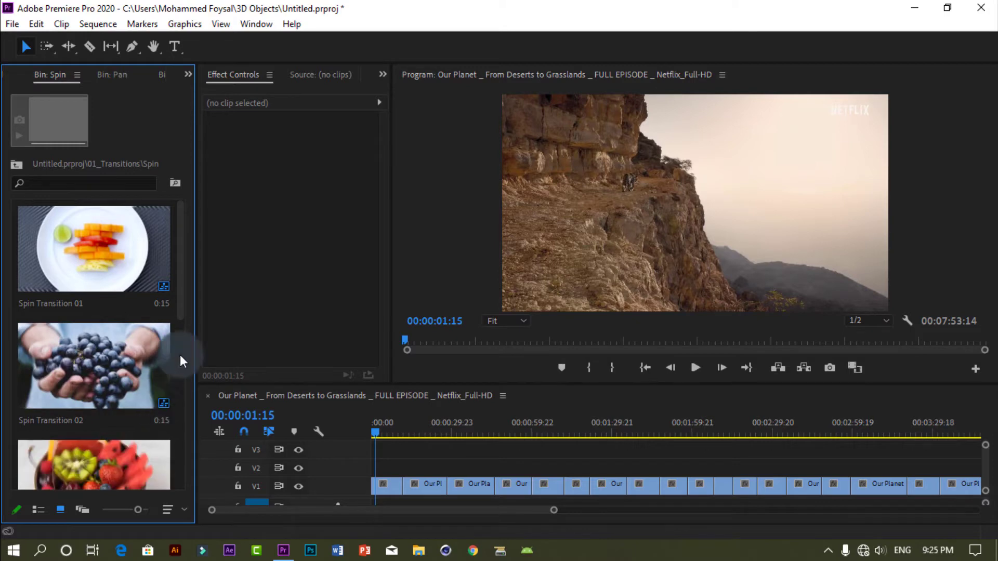
pyautogui.scroll(-3, 186, 332)
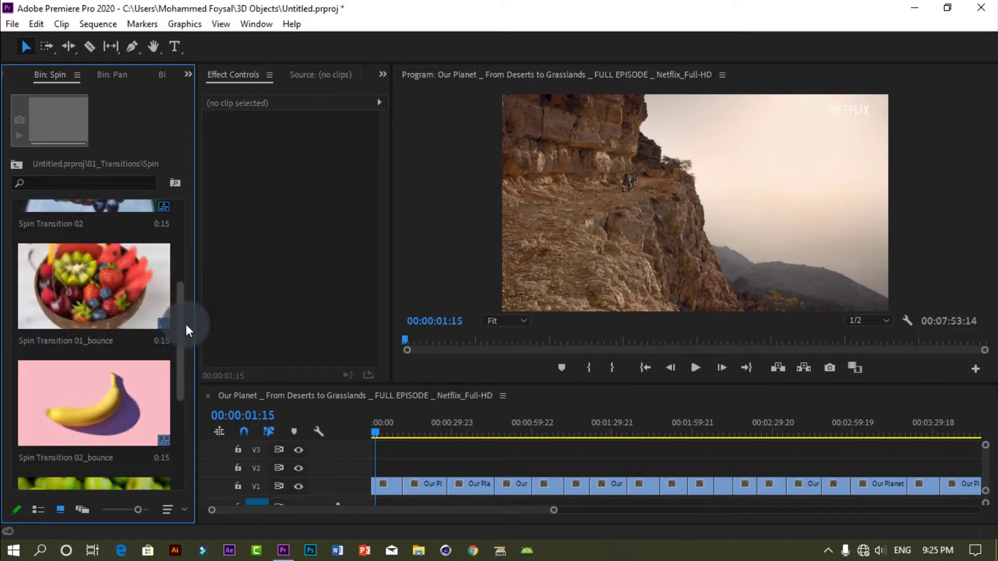
pyautogui.scroll(2, 185, 330)
# Move the playhead to 00:00:10:16 and place Spin Transition 01 above the first cut in the timeline.
pyautogui.click(380, 433)
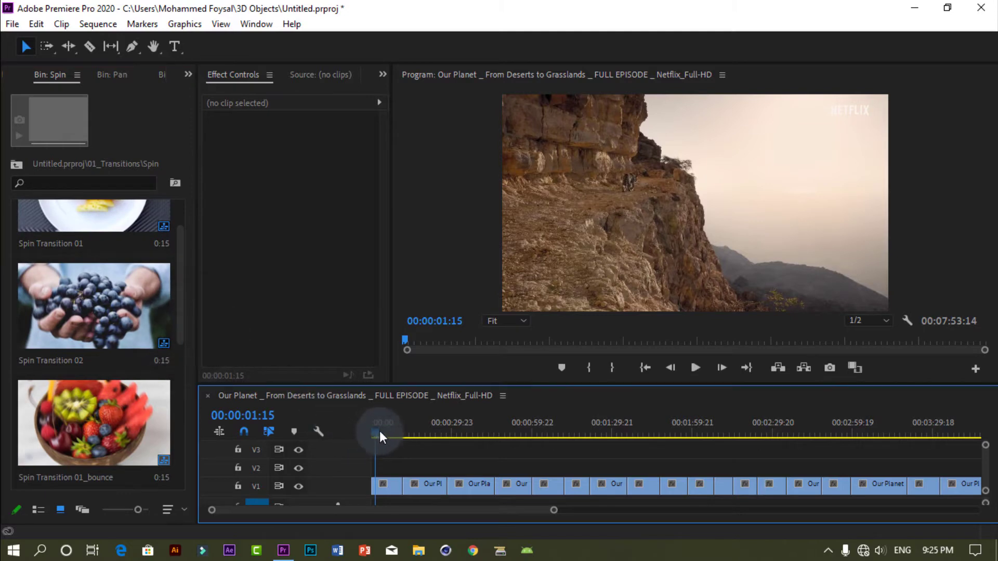
pyautogui.moveTo(379, 432); pyautogui.dragTo(402, 429)
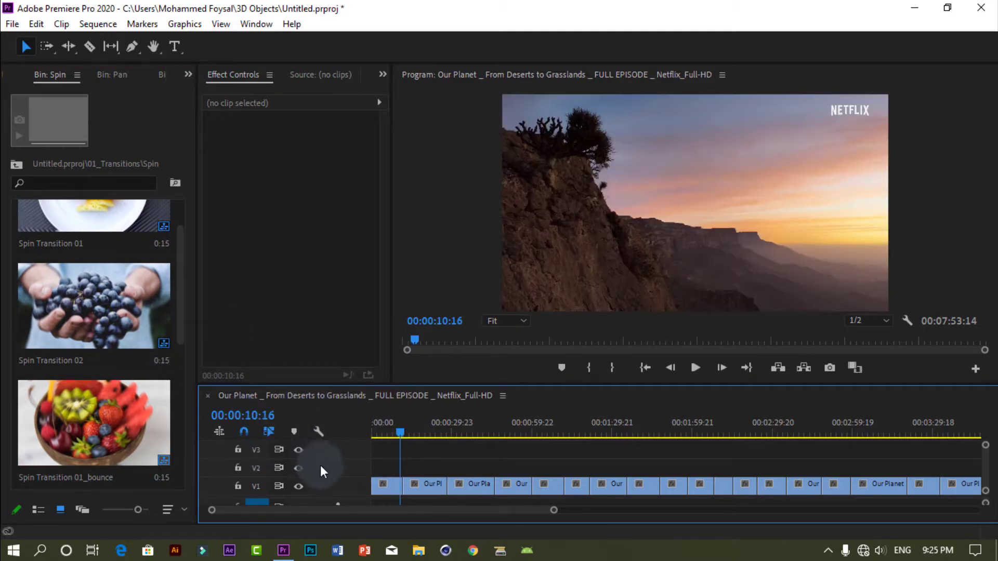
pyautogui.click(219, 433)
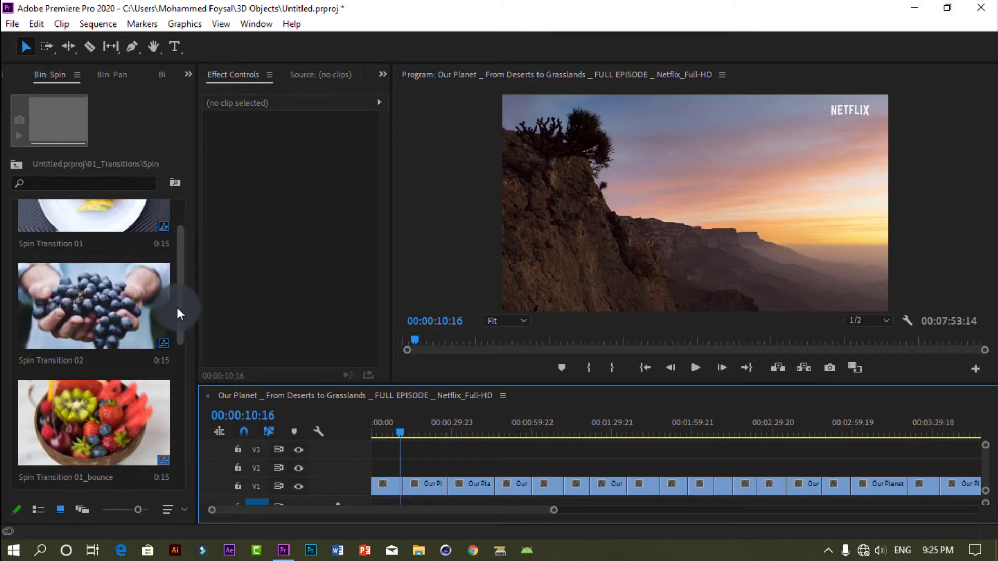
pyautogui.moveTo(179, 307); pyautogui.dragTo(179, 275)
pyautogui.moveTo(113, 270); pyautogui.dragTo(408, 461)
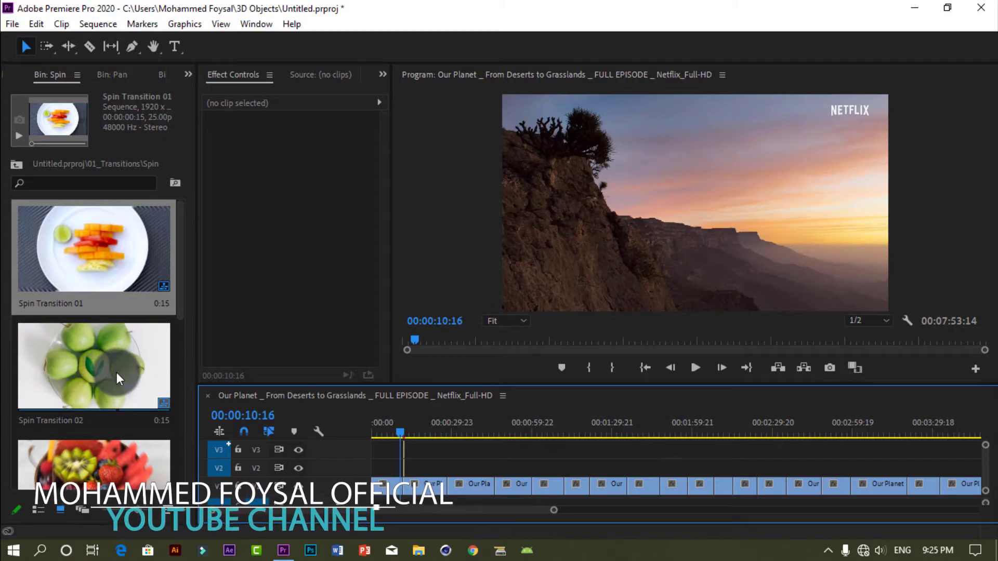
# Place Spin Transition 02 above the second cut and Spin Transition 03_Corner above the third cut.
pyautogui.moveTo(116, 372); pyautogui.dragTo(456, 466)
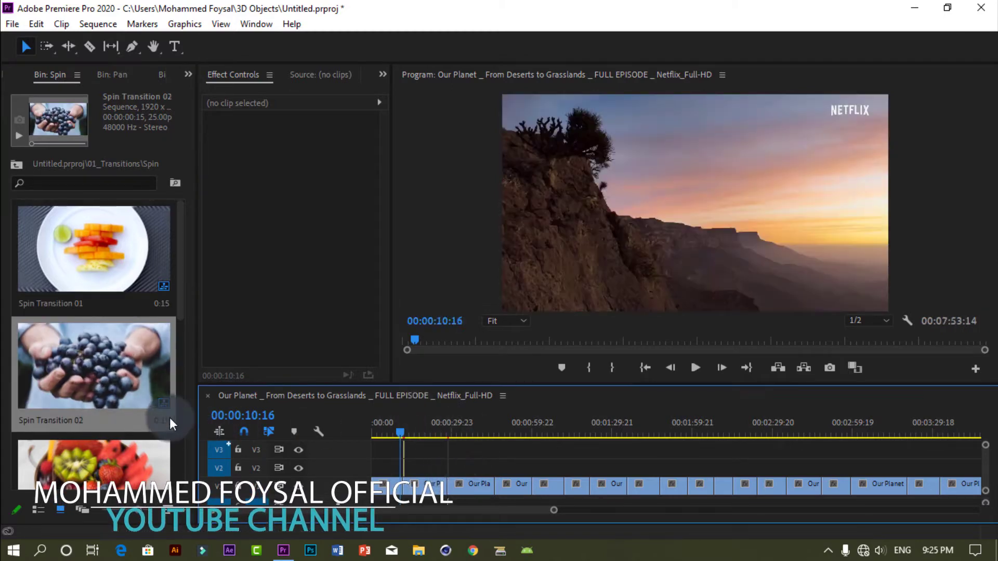
pyautogui.moveTo(114, 371); pyautogui.dragTo(157, 314)
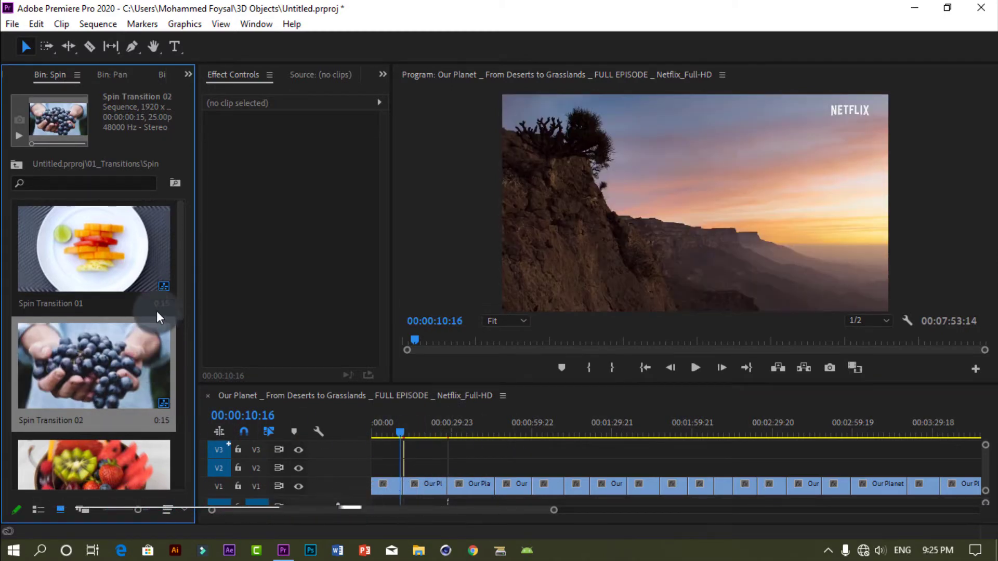
pyautogui.scroll(-5, 182, 310)
pyautogui.moveTo(115, 415); pyautogui.dragTo(494, 472)
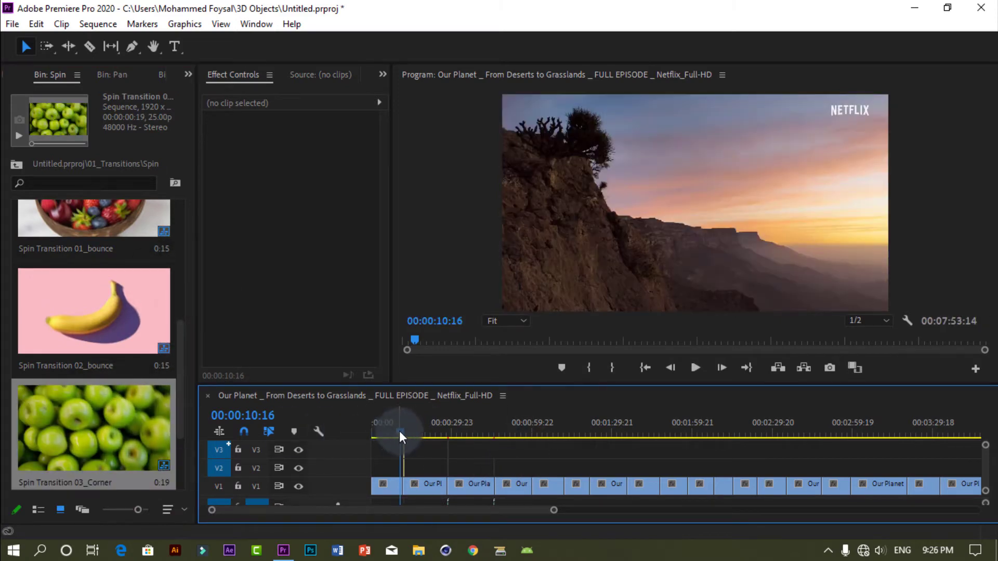
# Play the sequence across the first cut twice to preview its spin transition.
pyautogui.moveTo(399, 432); pyautogui.dragTo(398, 432)
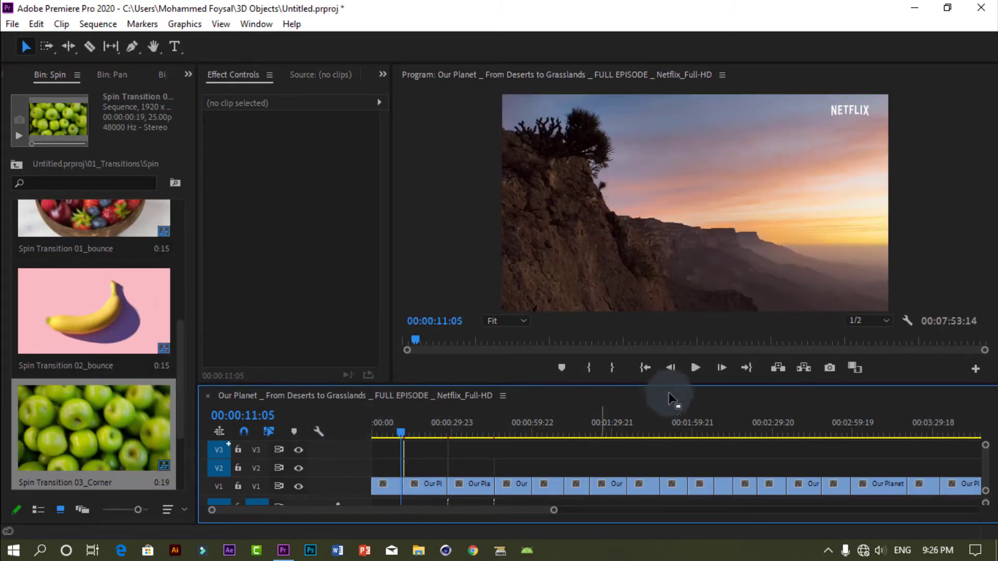
pyautogui.click(695, 369)
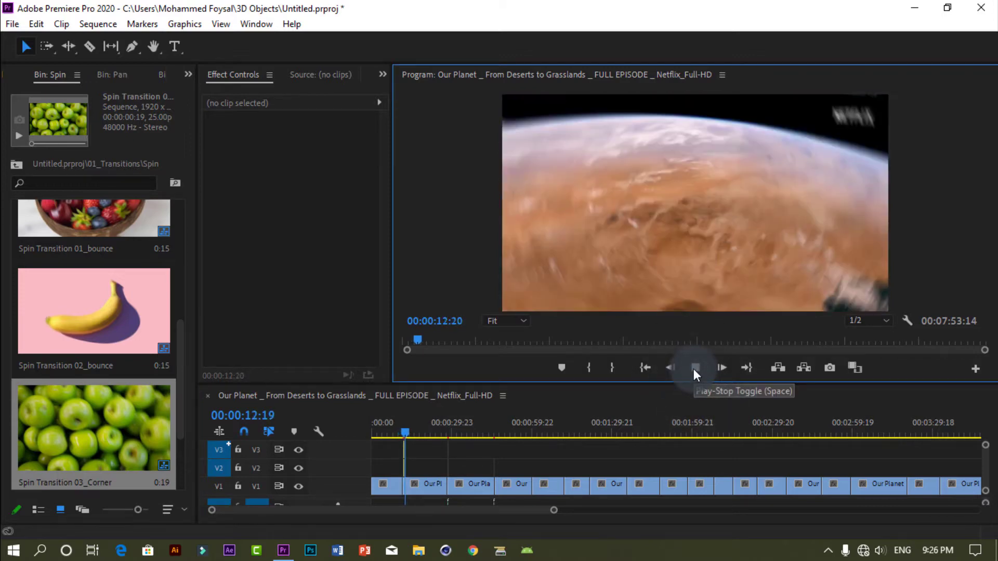
pyautogui.click(695, 368)
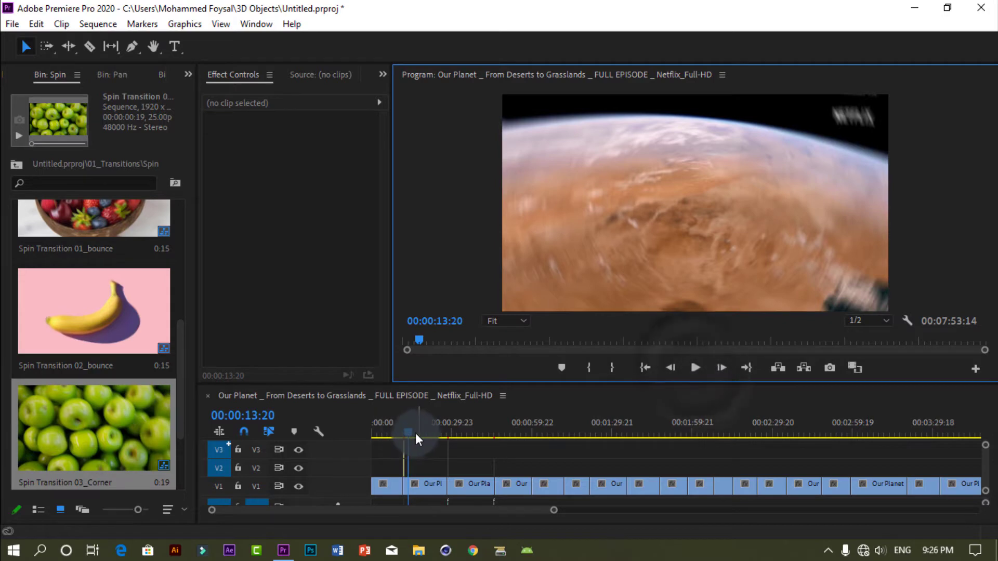
pyautogui.click(407, 432)
pyautogui.moveTo(406, 431); pyautogui.dragTo(398, 436)
pyautogui.click(697, 368)
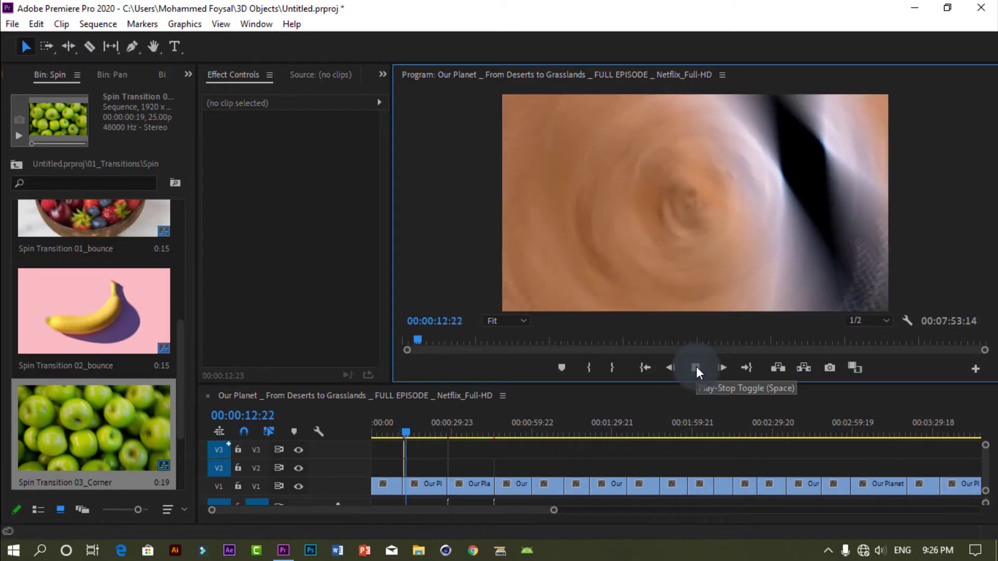
# Preview the spin transitions at the second and third cuts by playing from just before each one.
pyautogui.moveTo(413, 432); pyautogui.dragTo(449, 429)
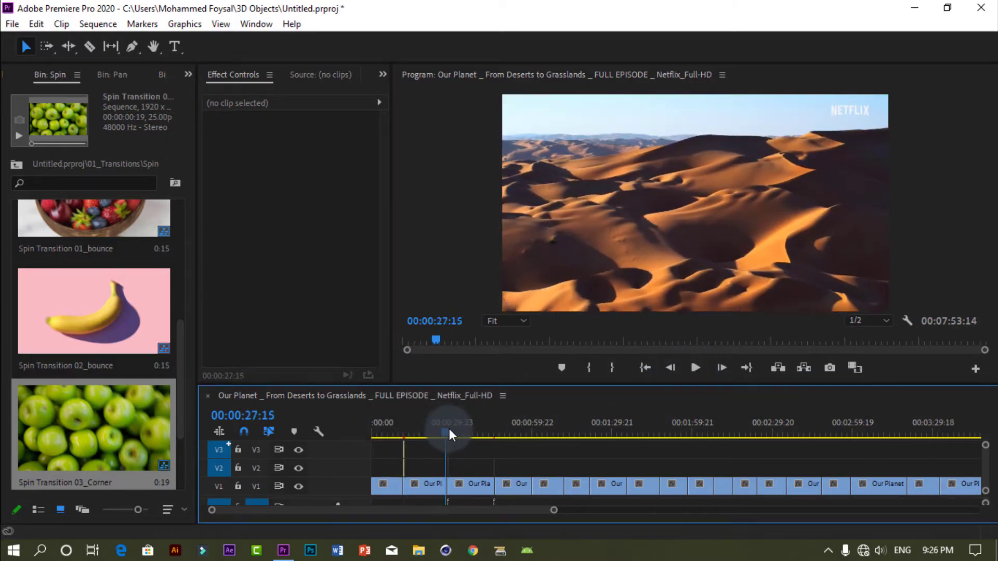
pyautogui.click(694, 367)
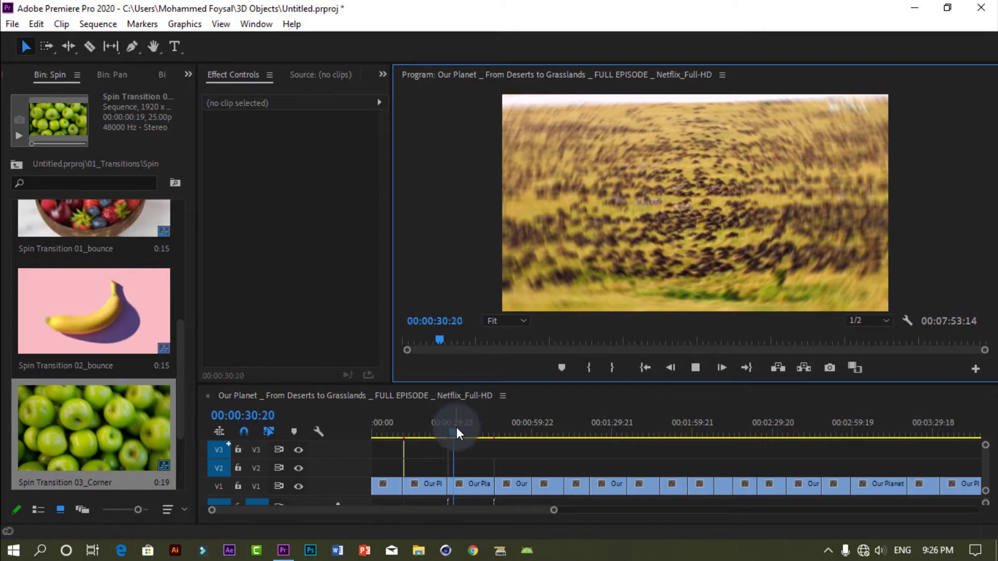
pyautogui.moveTo(457, 429); pyautogui.dragTo(495, 440)
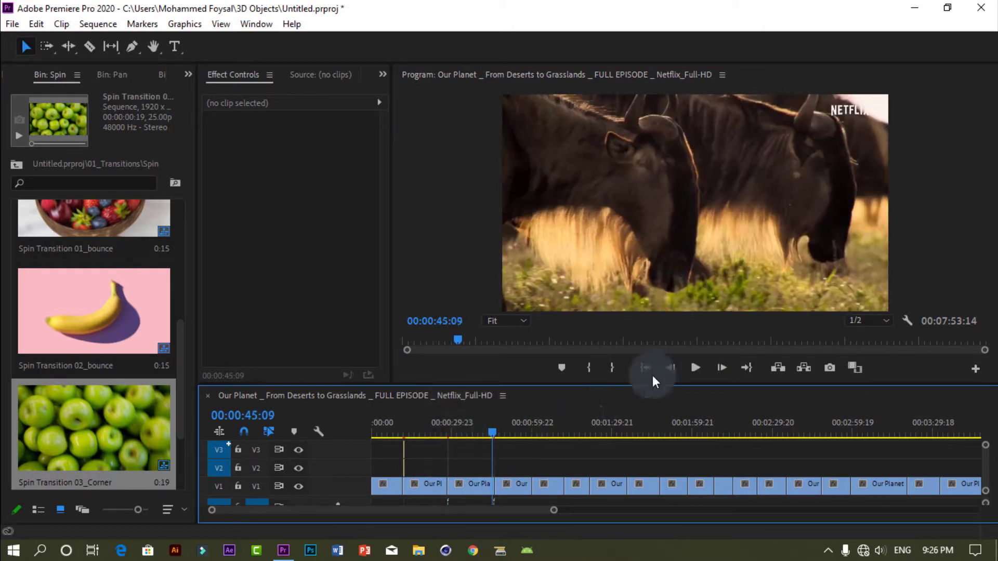
pyautogui.click(696, 368)
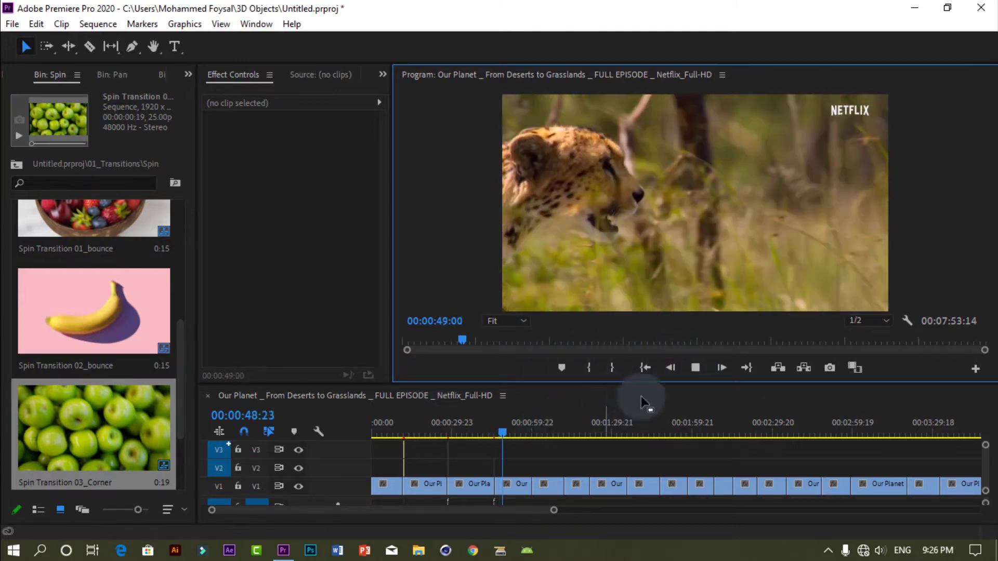
pyautogui.click(696, 368)
# Move the playhead to 00:00:59:14 and open the Split bin of 01_Transitions with enlarged thumbnails.
pyautogui.moveTo(506, 427); pyautogui.dragTo(530, 427)
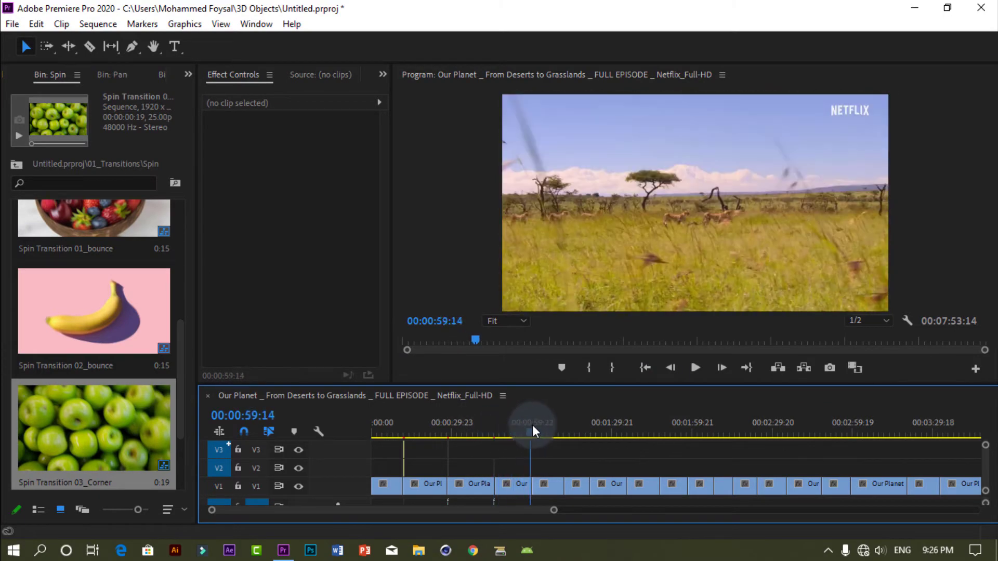
pyautogui.click(13, 165)
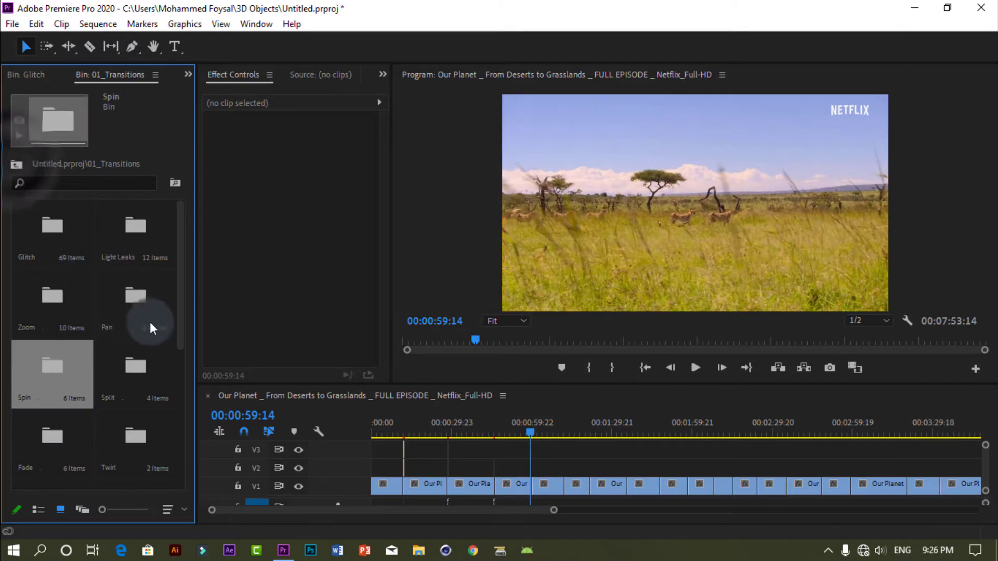
pyautogui.moveTo(181, 305); pyautogui.dragTo(190, 332)
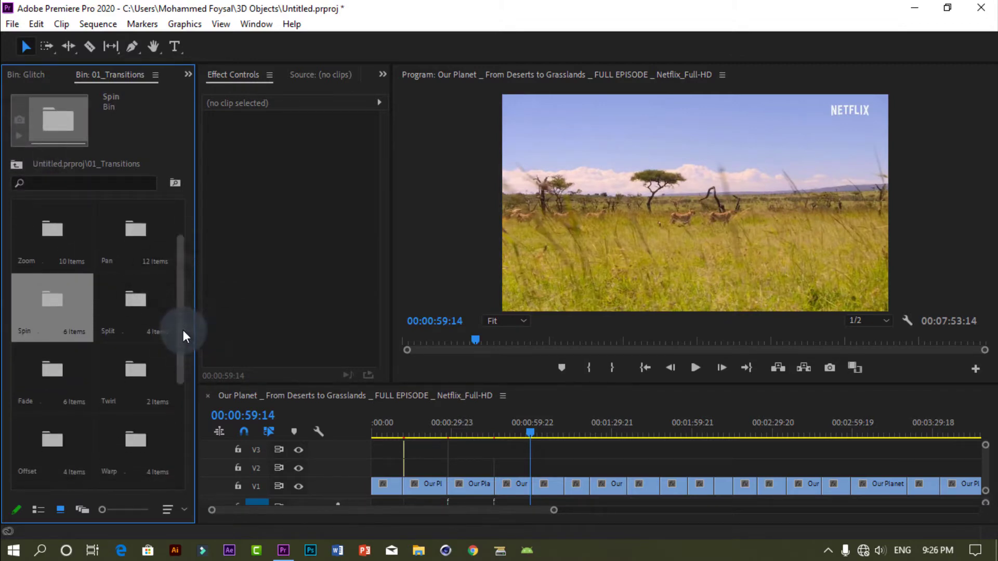
pyautogui.click(148, 322)
pyautogui.doubleClick(151, 315)
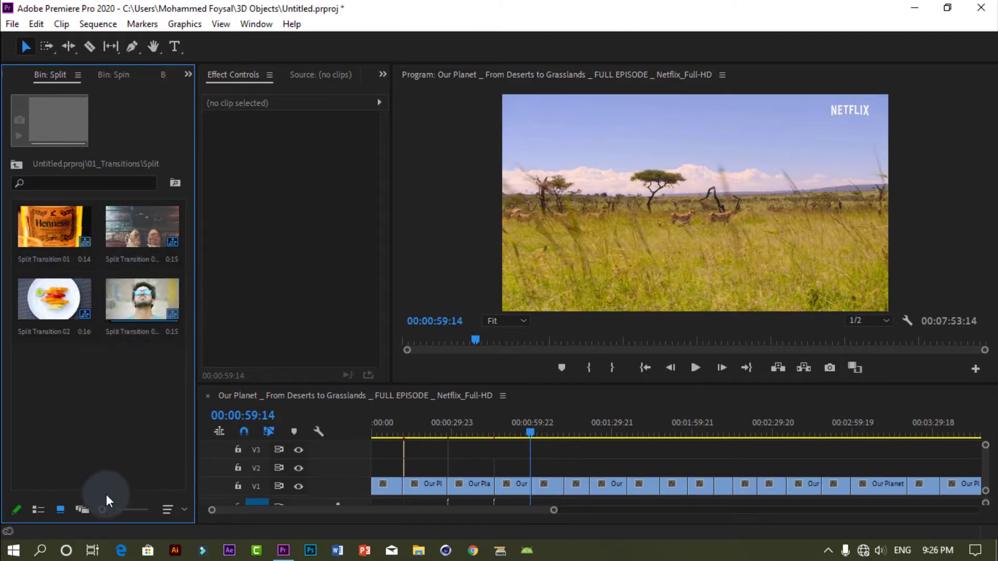
pyautogui.moveTo(107, 510); pyautogui.dragTo(144, 510)
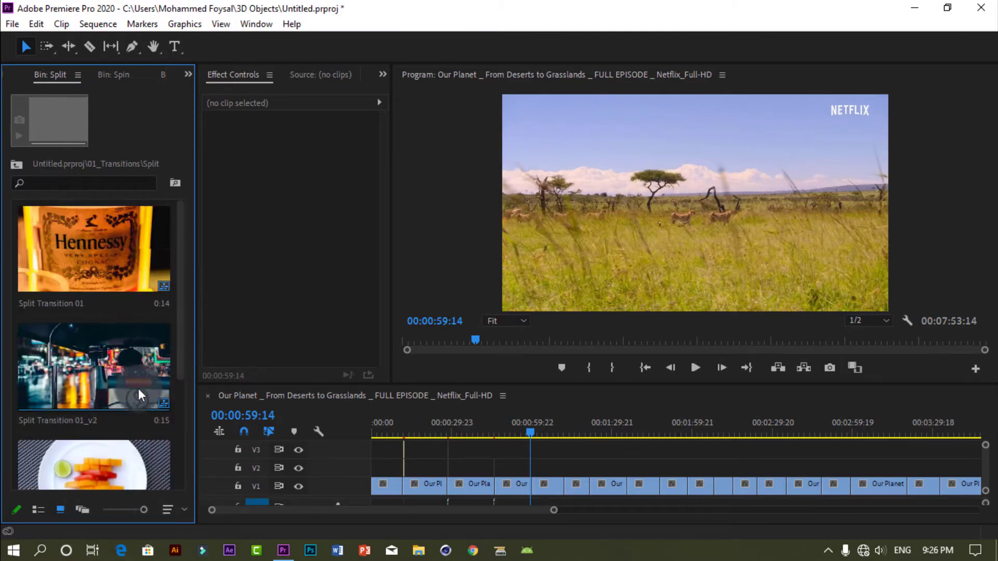
# Place Split Transition 01 above the fourth cut, just after 00:00:59:14, and play across it as a preview.
pyautogui.moveTo(180, 331); pyautogui.dragTo(182, 406)
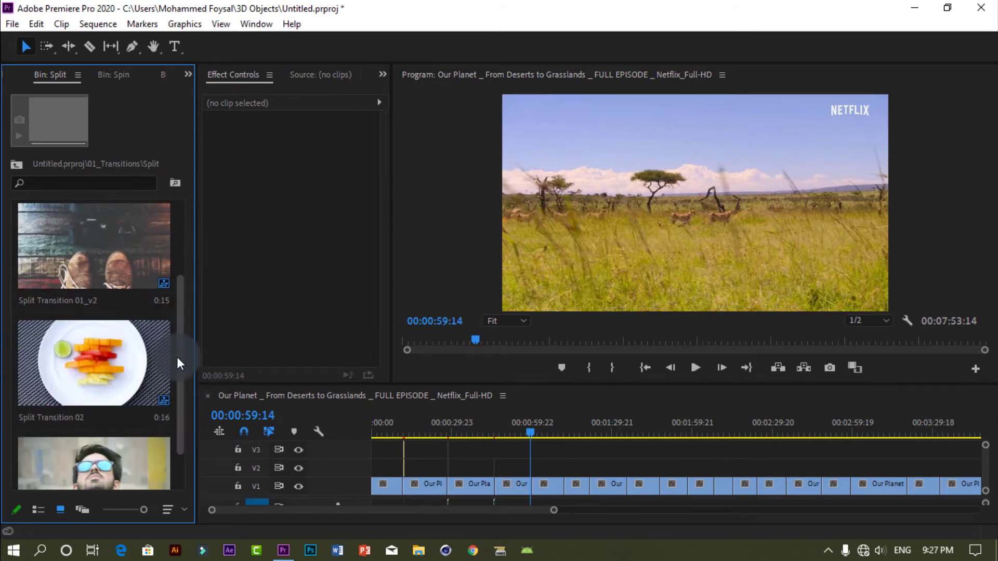
pyautogui.moveTo(180, 358); pyautogui.dragTo(535, 454)
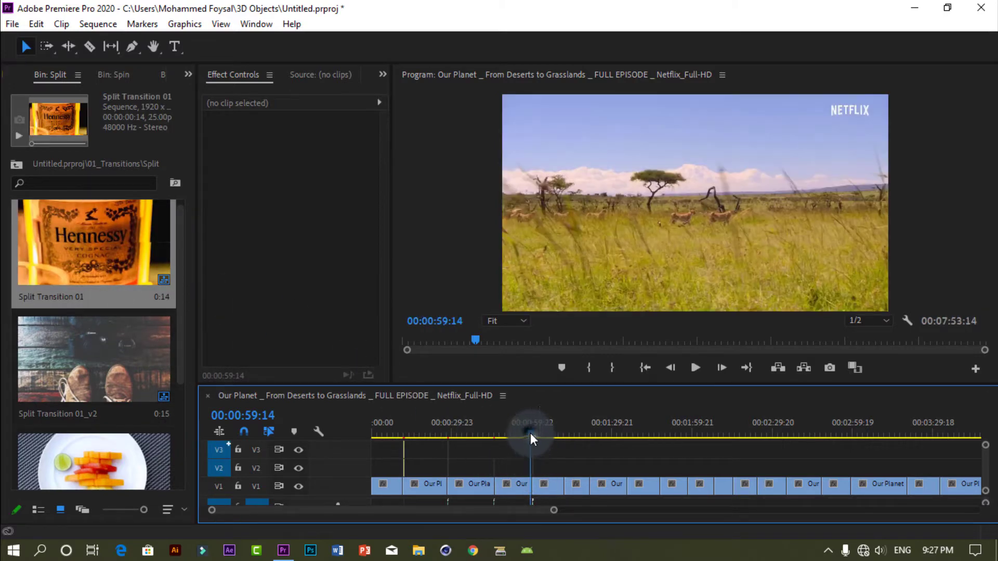
pyautogui.click(529, 435)
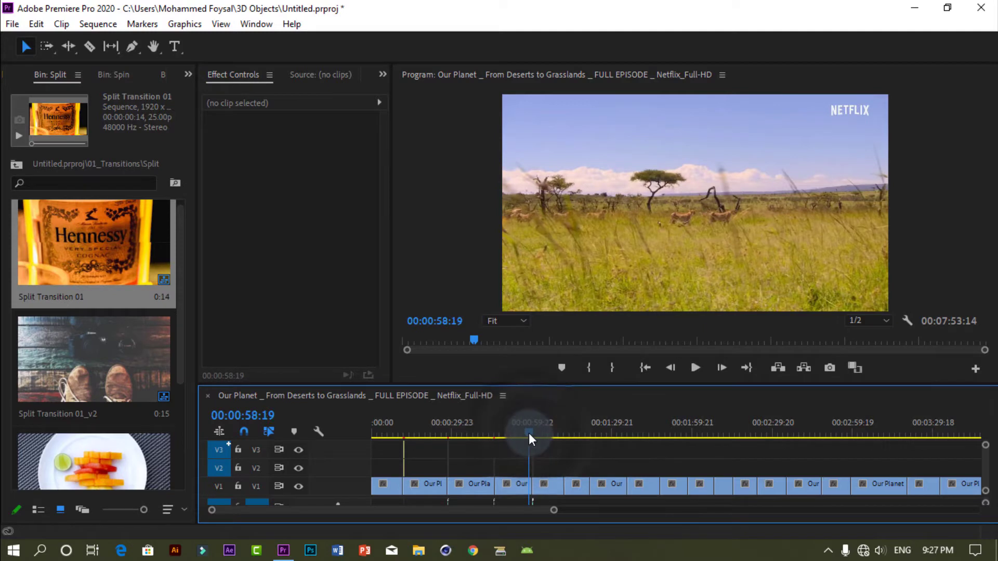
pyautogui.click(696, 367)
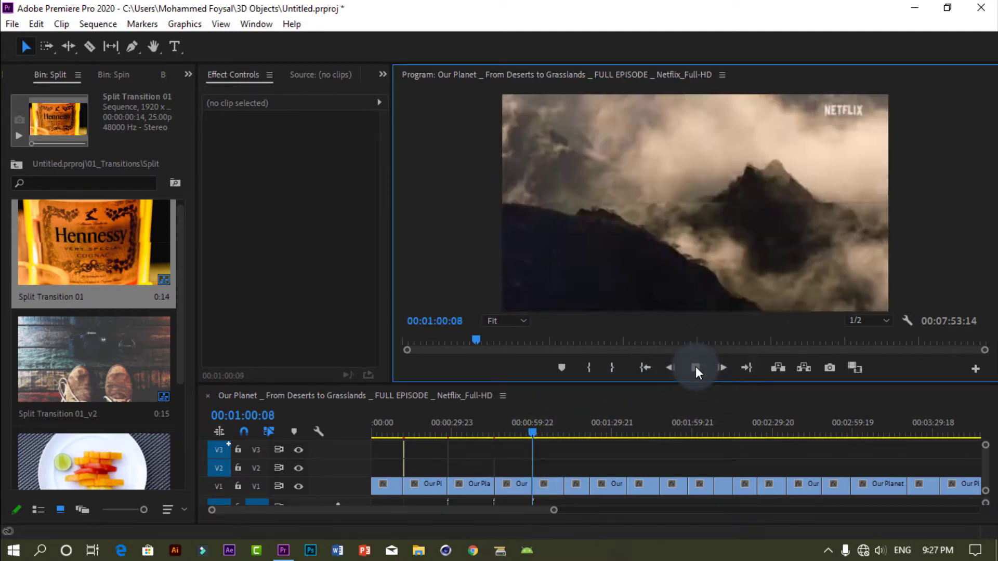
pyautogui.click(696, 366)
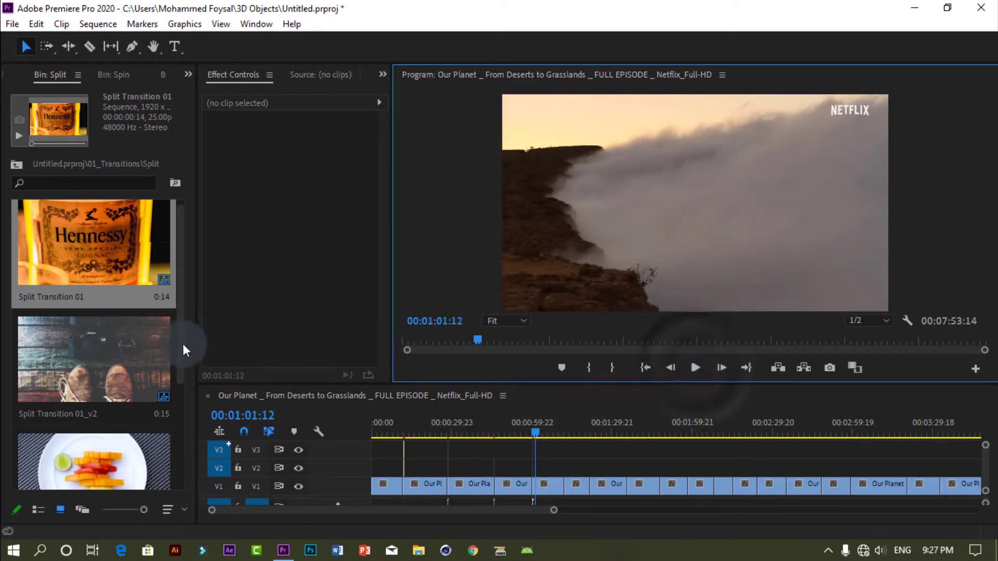
# Place Split Transition 02 above the sixth cut, near 00:01:21:00, and play across it as a preview.
pyautogui.scroll(-2, 183, 363)
pyautogui.moveTo(94, 379); pyautogui.dragTo(580, 462)
pyautogui.moveTo(536, 434); pyautogui.dragTo(585, 426)
pyautogui.click(695, 368)
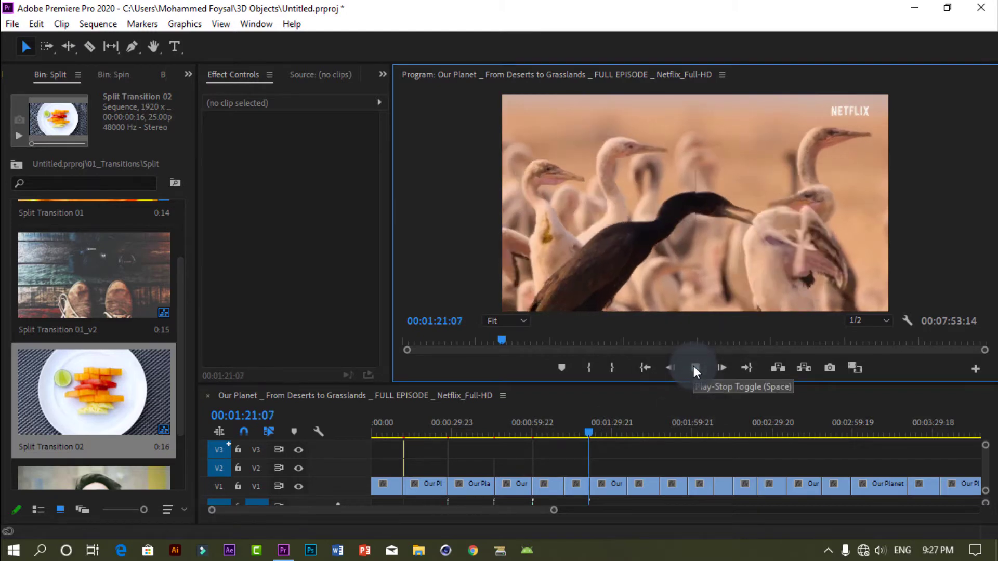
pyautogui.click(694, 367)
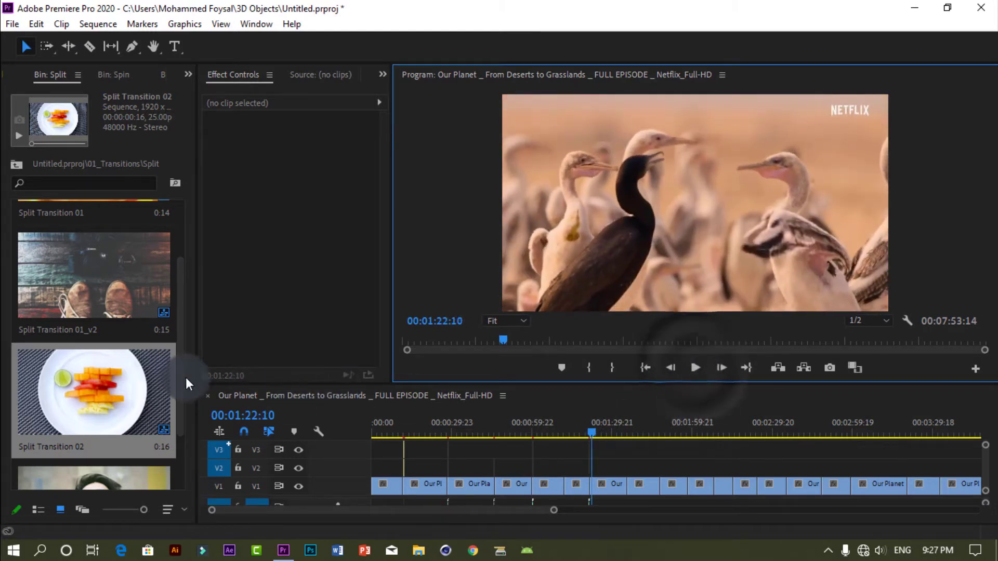
# Stop the playback and move the playhead back to 00:01:57:07.
pyautogui.scroll(2, 182, 319)
pyautogui.scroll(-4, 172, 379)
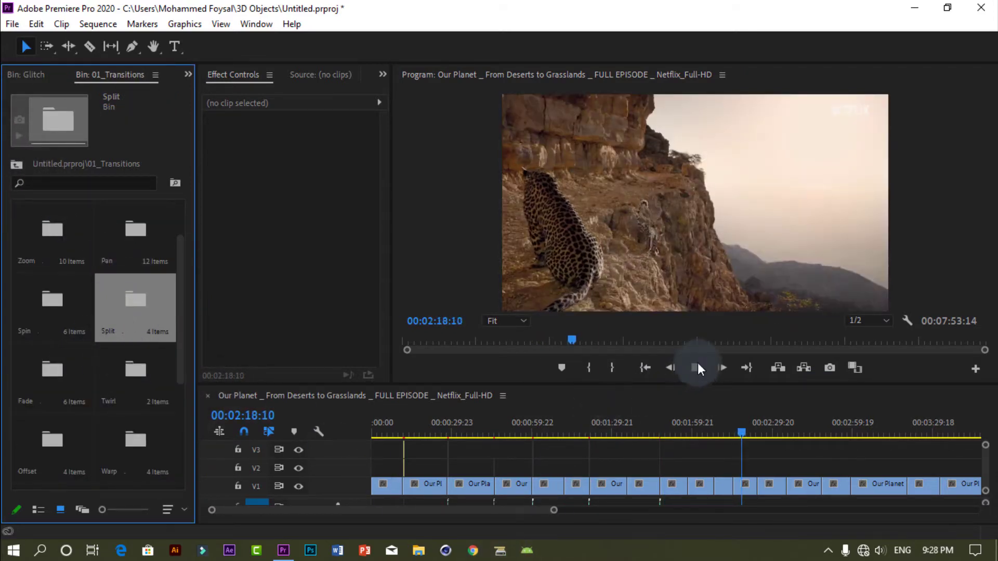
pyautogui.click(696, 367)
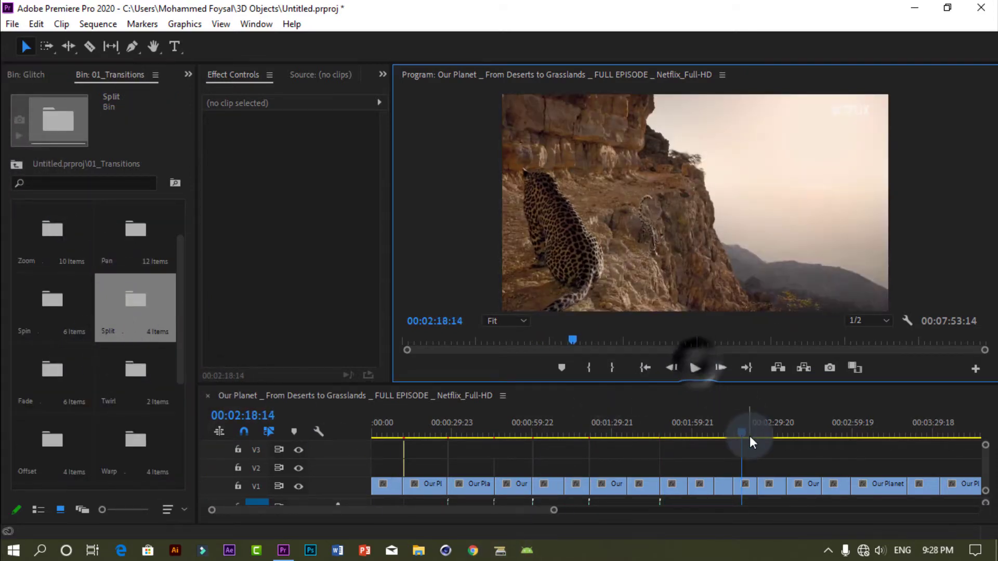
pyautogui.moveTo(748, 436); pyautogui.dragTo(692, 436)
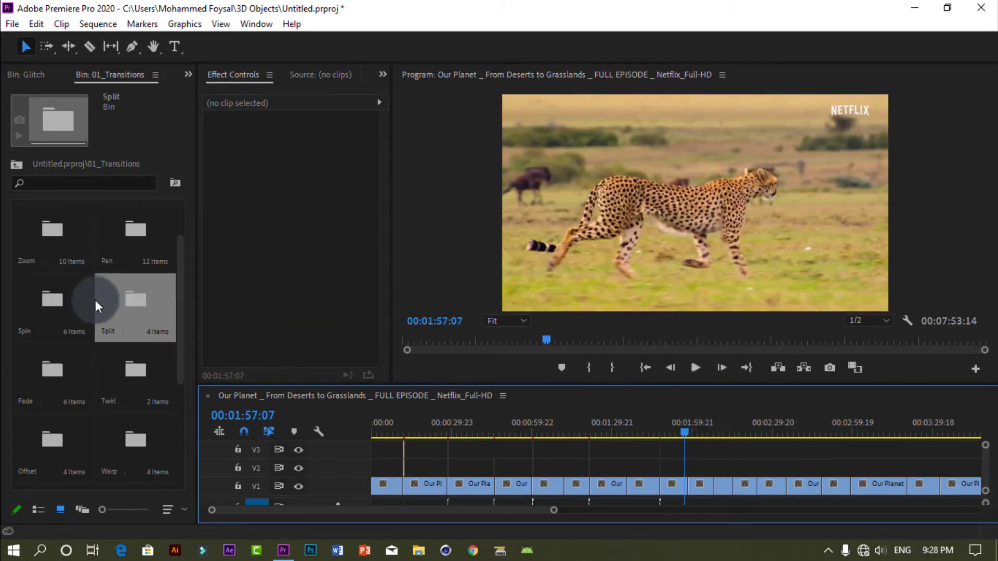
# Open the Fade bin of 01_Transitions with enlarged thumbnails and browse to the Fade Transition 02 presets.
pyautogui.doubleClick(23, 387)
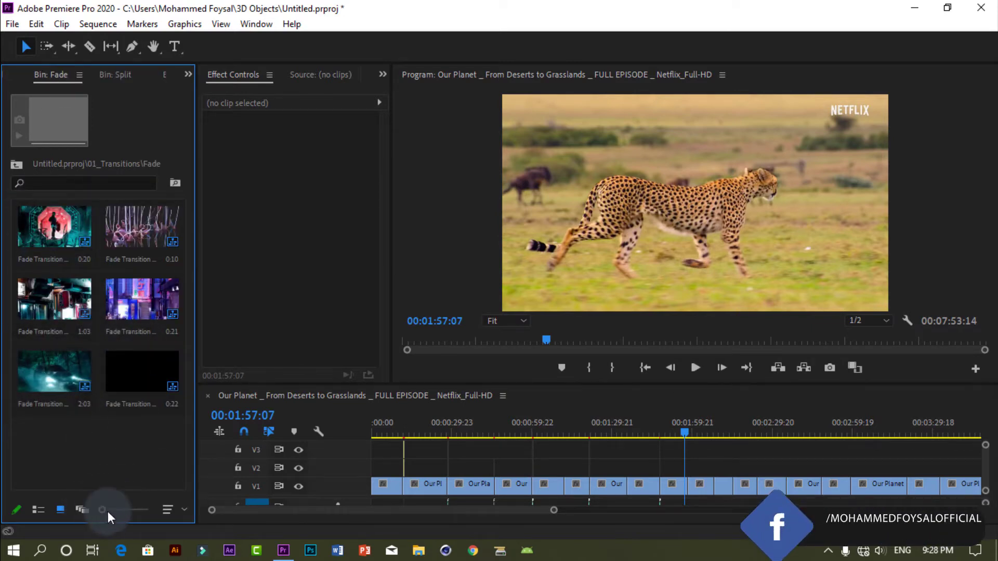
pyautogui.moveTo(108, 512); pyautogui.dragTo(150, 510)
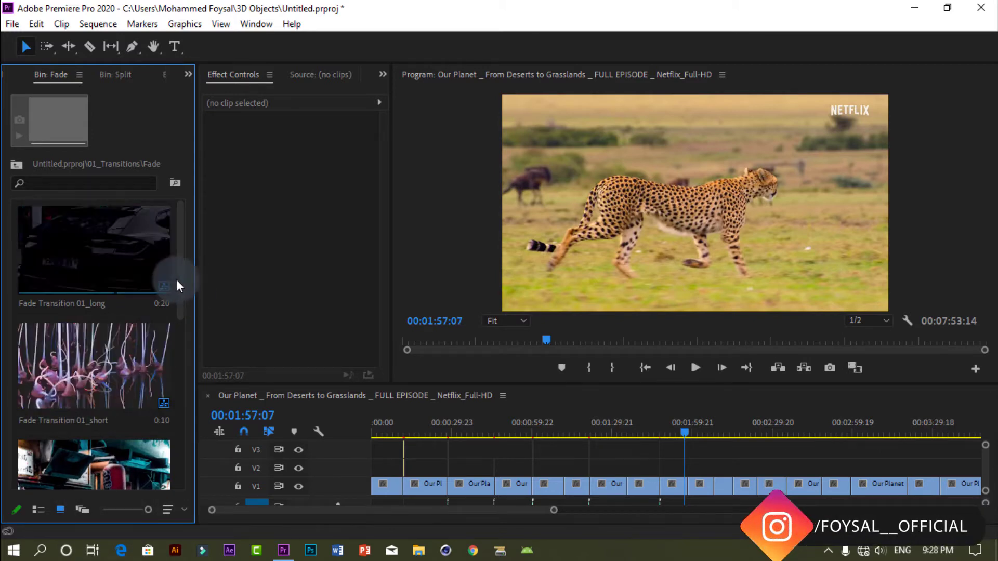
pyautogui.scroll(-5, 177, 280)
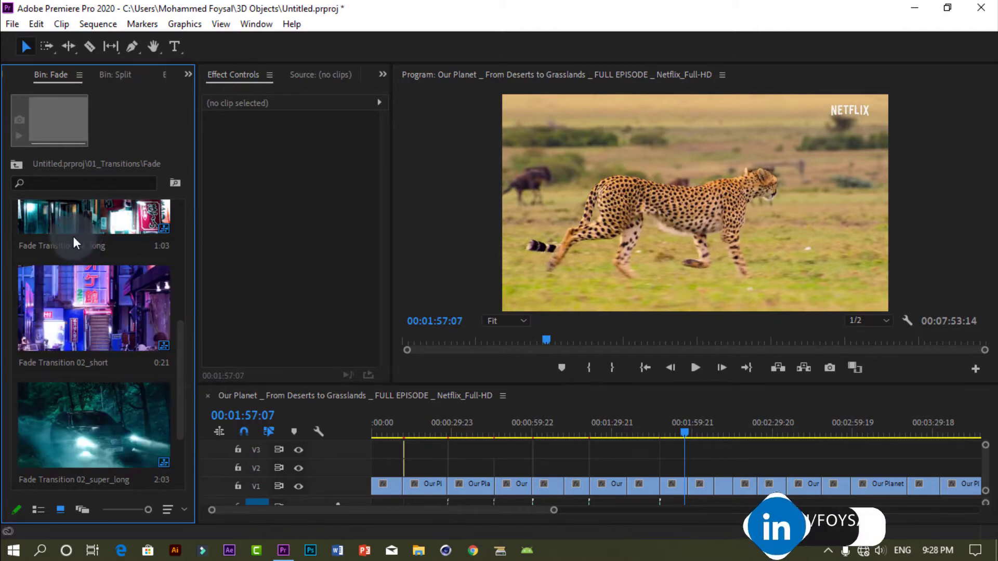
# Place Fade Transition 02_long above the cut just after 00:01:57:07 and Fade Transition 02_super_long above the next cut, near 00:02:09.
pyautogui.moveTo(61, 211); pyautogui.dragTo(693, 463)
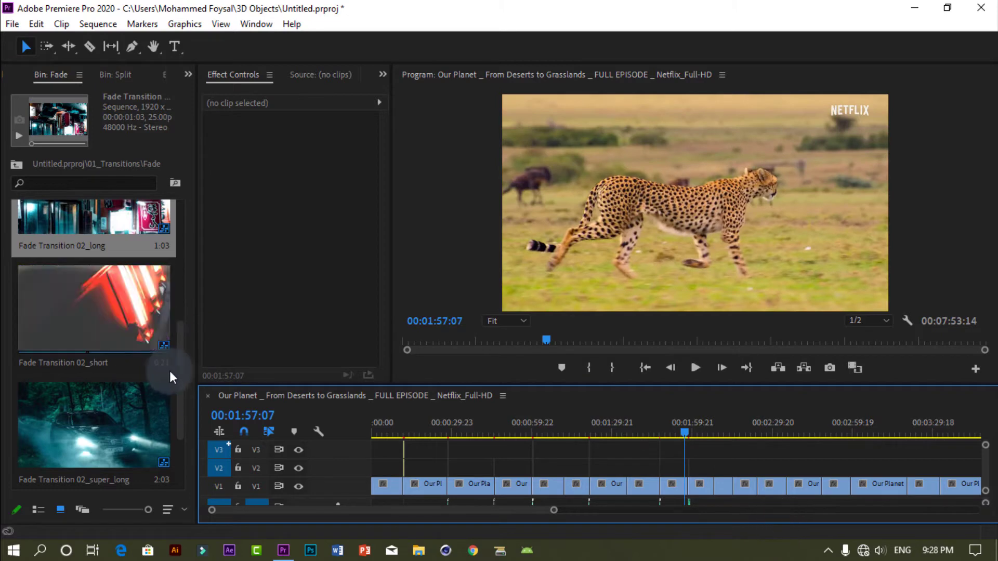
pyautogui.scroll(-2, 185, 382)
pyautogui.moveTo(107, 345); pyautogui.dragTo(720, 470)
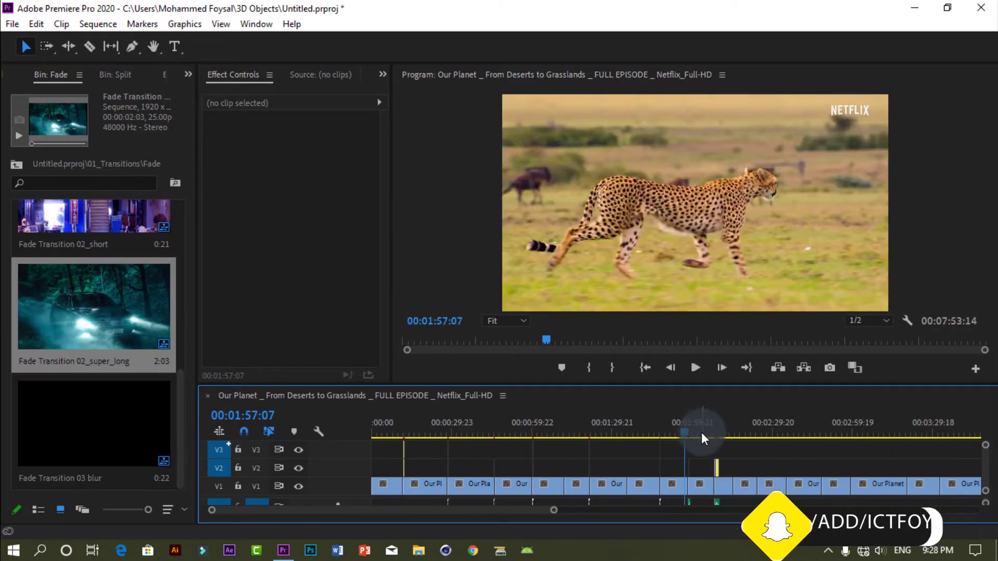
# Play across both fade transitions as a preview, and return the playhead to 00:02:00:07.
pyautogui.click(685, 431)
pyautogui.click(699, 366)
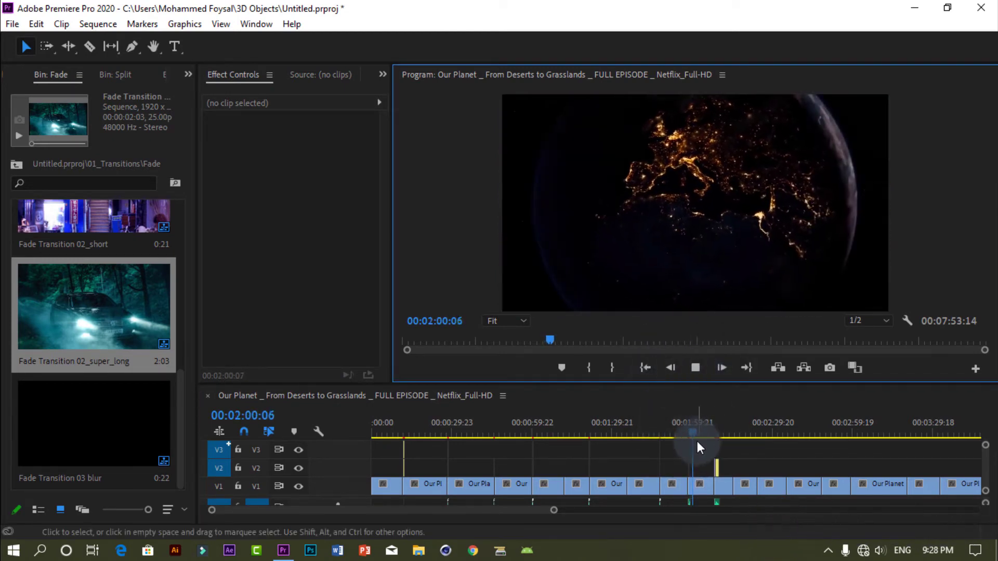
pyautogui.moveTo(697, 435); pyautogui.dragTo(713, 434)
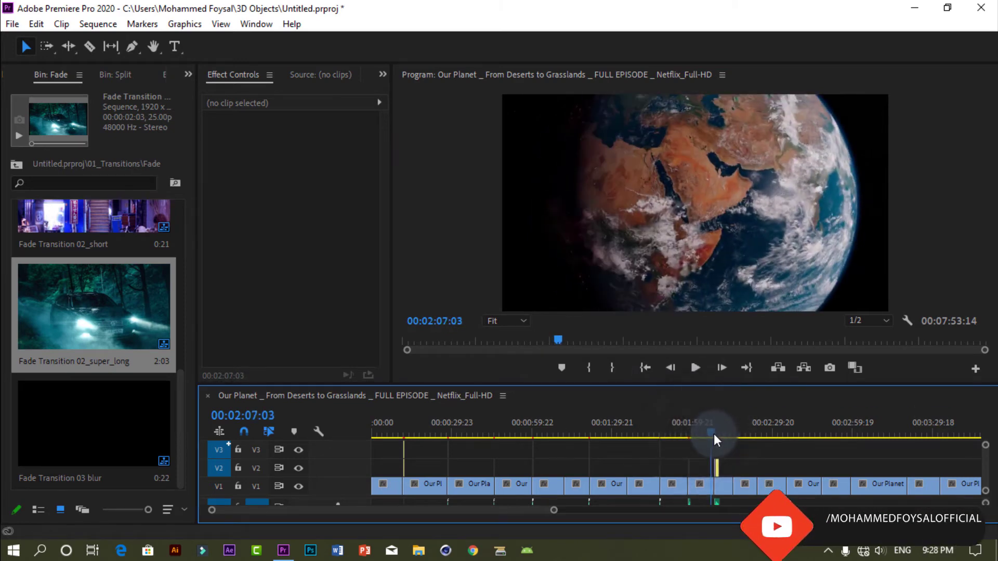
pyautogui.click(696, 368)
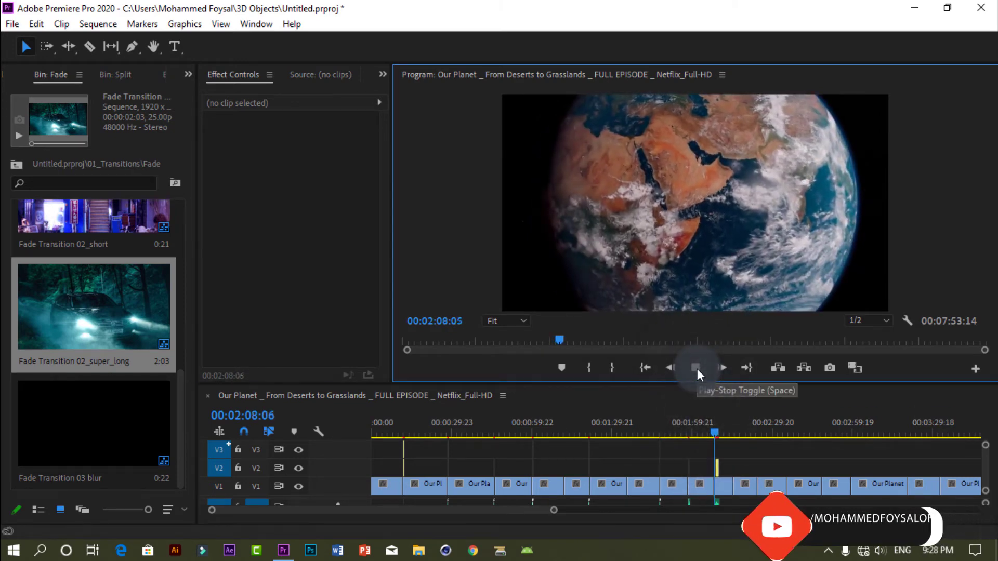
pyautogui.click(696, 368)
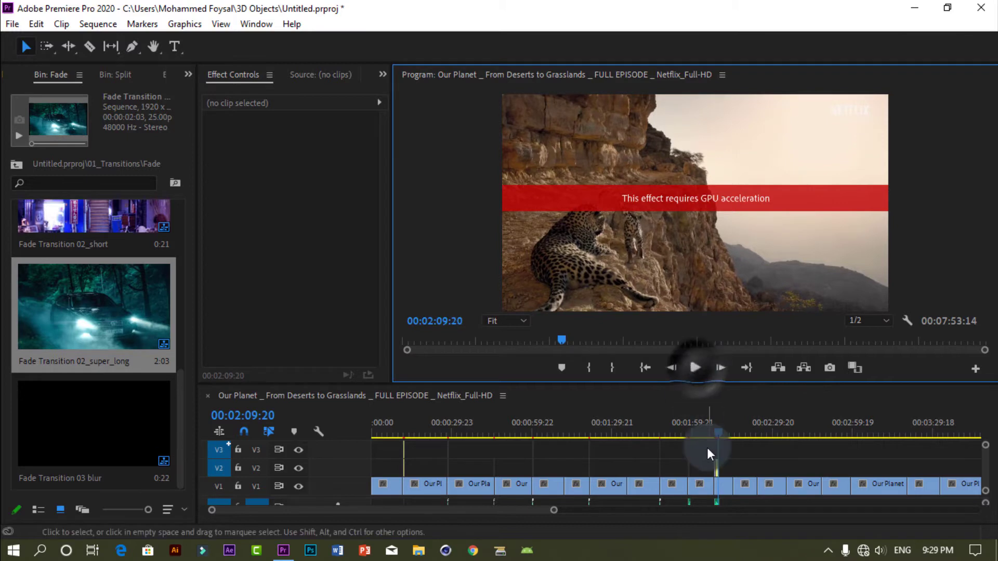
pyautogui.moveTo(721, 433); pyautogui.dragTo(692, 422)
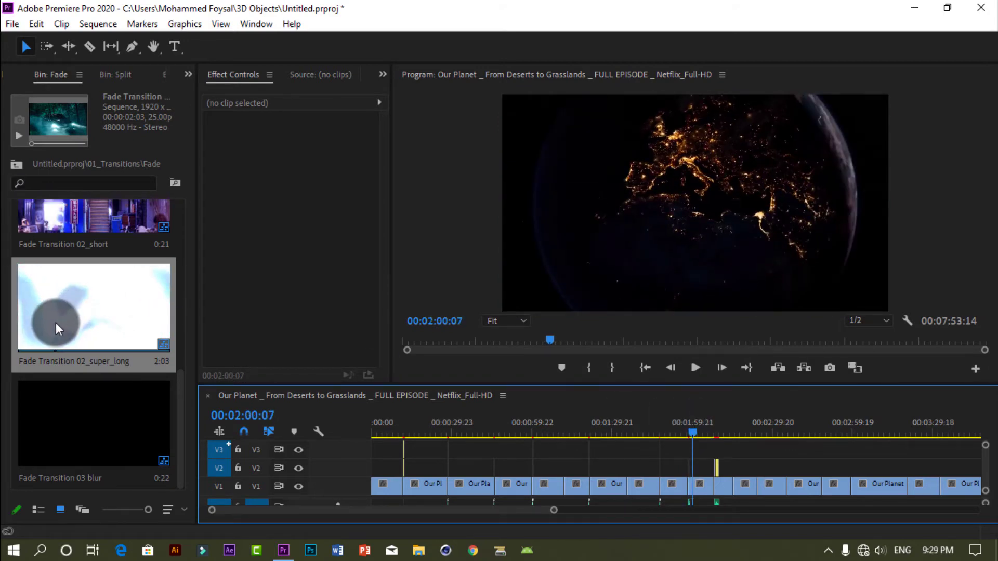
# Leave the Fade bin and open the Twirl bin of 01_Transitions with enlarged thumbnails.
pyautogui.moveTo(181, 389); pyautogui.dragTo(171, 295)
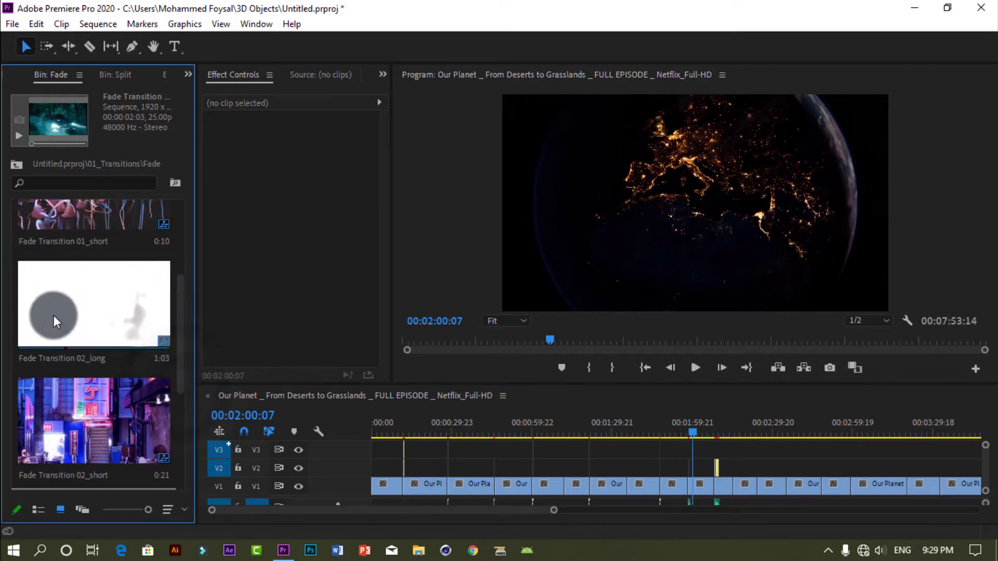
pyautogui.click(20, 168)
pyautogui.click(158, 377)
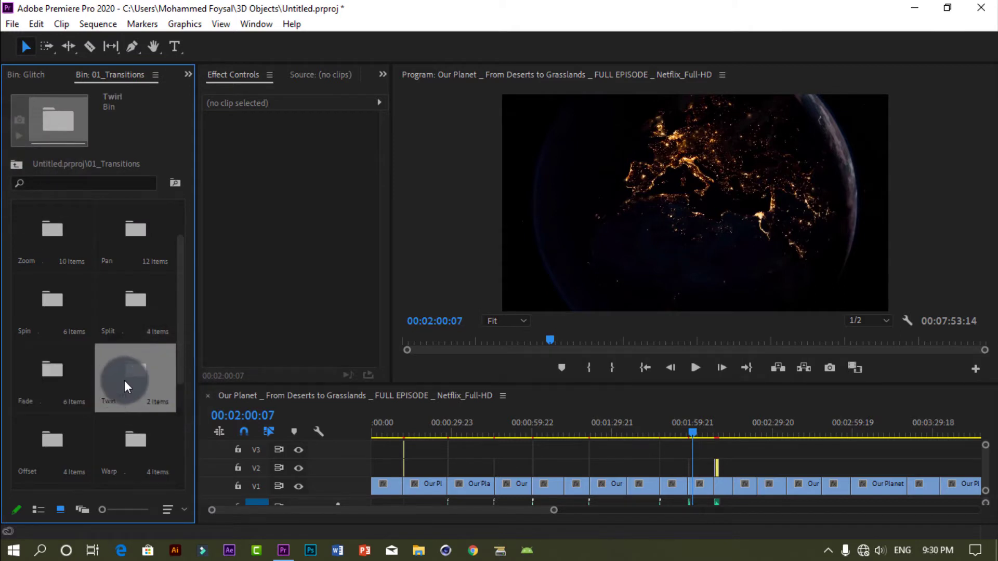
pyautogui.doubleClick(148, 379)
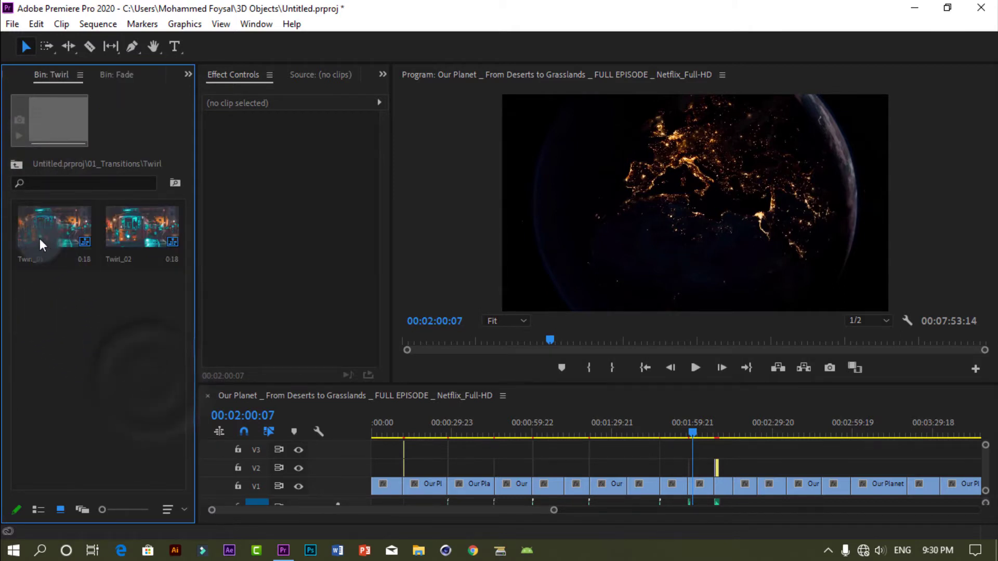
pyautogui.moveTo(103, 510); pyautogui.dragTo(140, 510)
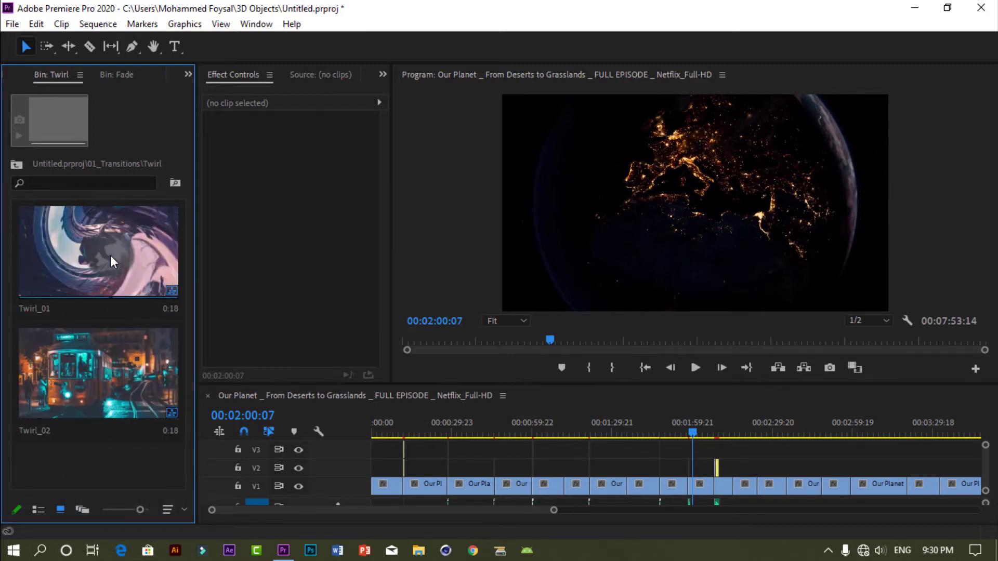
# Place Twirl_01 above the cut near 00:02:15 and play across it as a preview.
pyautogui.moveTo(110, 254); pyautogui.dragTo(733, 440)
pyautogui.click(696, 368)
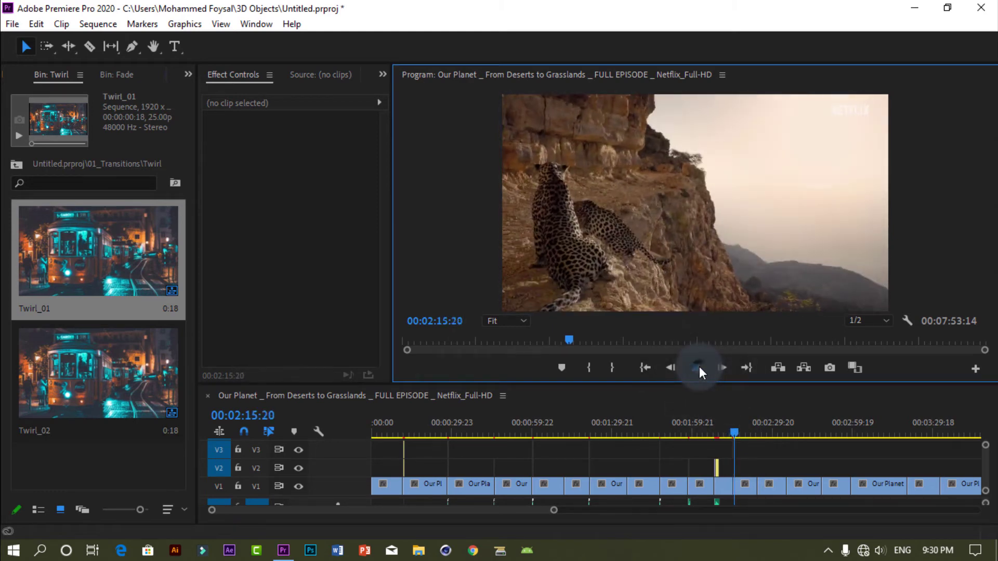
pyautogui.click(696, 368)
# Place Twirl_02 above the following cut, near 00:02:24, and play across it from 00:02:22:23 as a preview.
pyautogui.moveTo(500, 509); pyautogui.dragTo(545, 509)
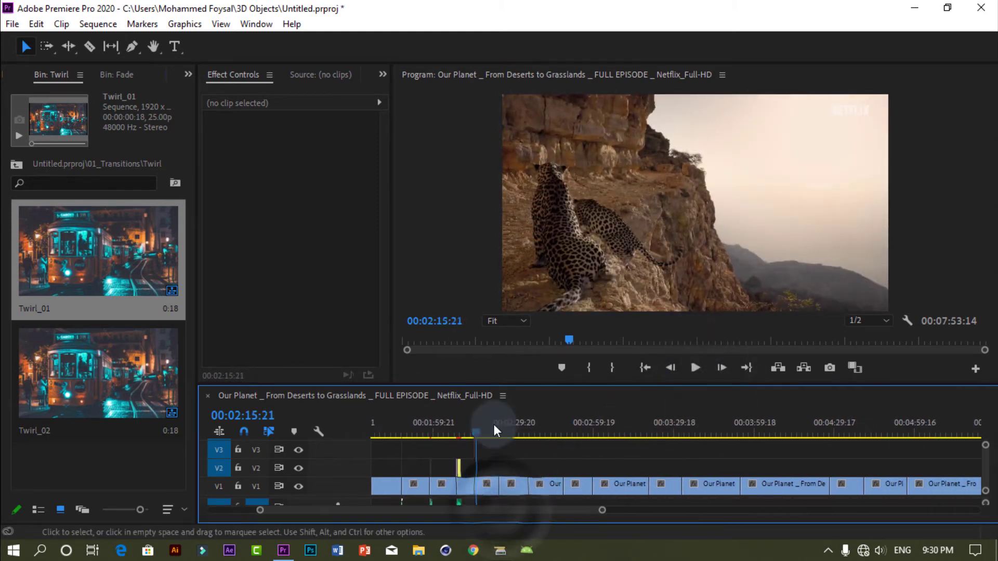
pyautogui.moveTo(476, 428); pyautogui.dragTo(499, 432)
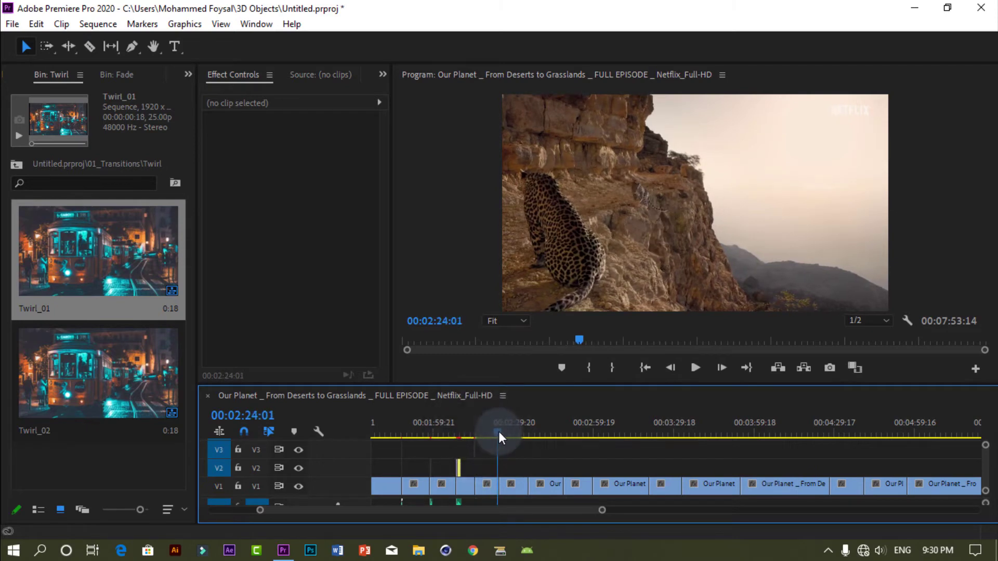
pyautogui.moveTo(142, 375); pyautogui.dragTo(497, 462)
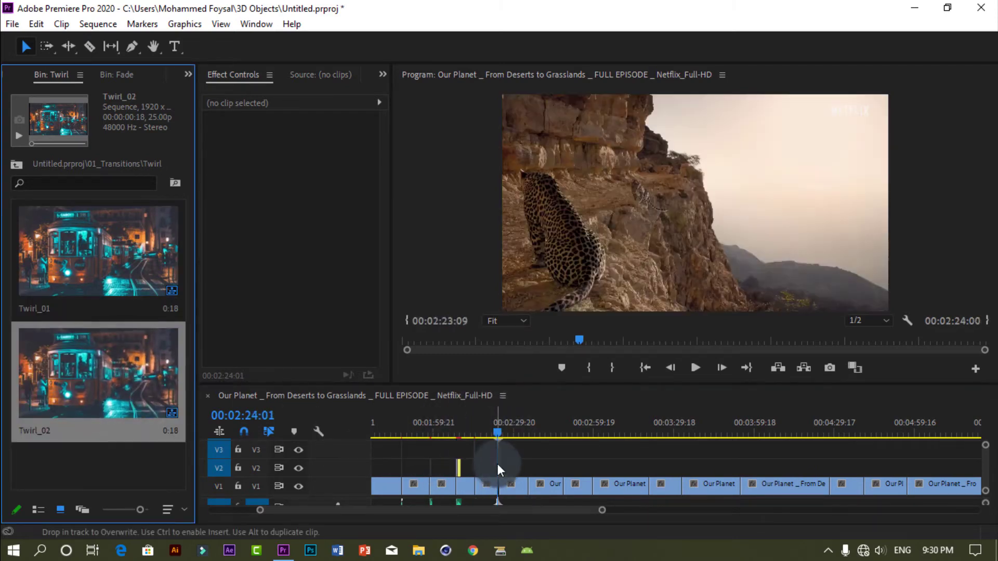
pyautogui.click(495, 432)
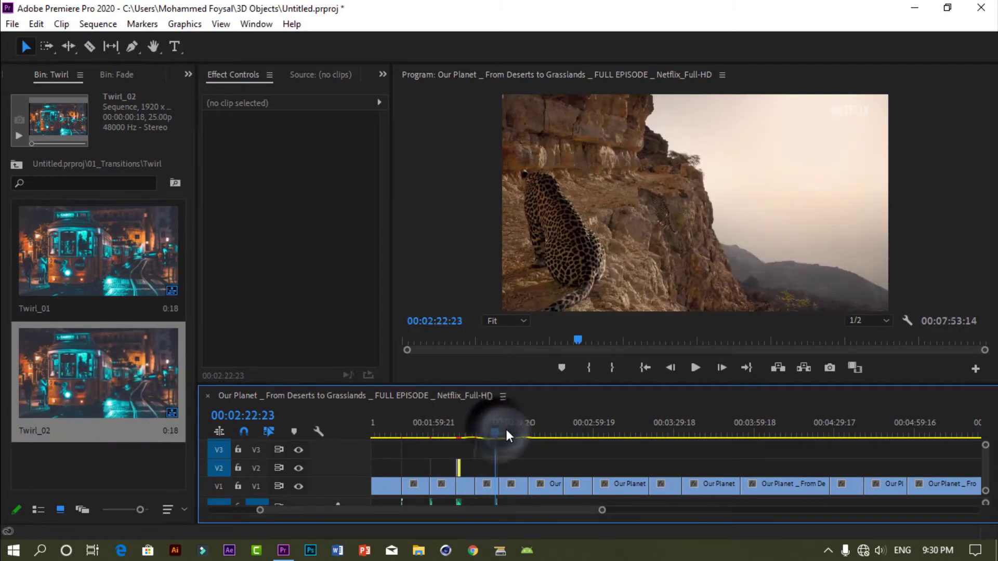
pyautogui.click(698, 366)
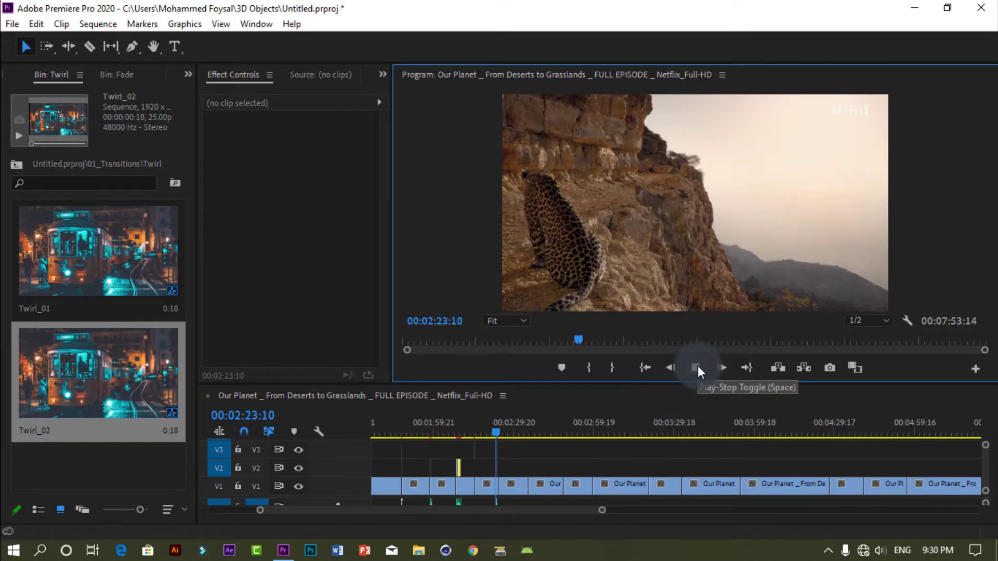
pyautogui.click(698, 366)
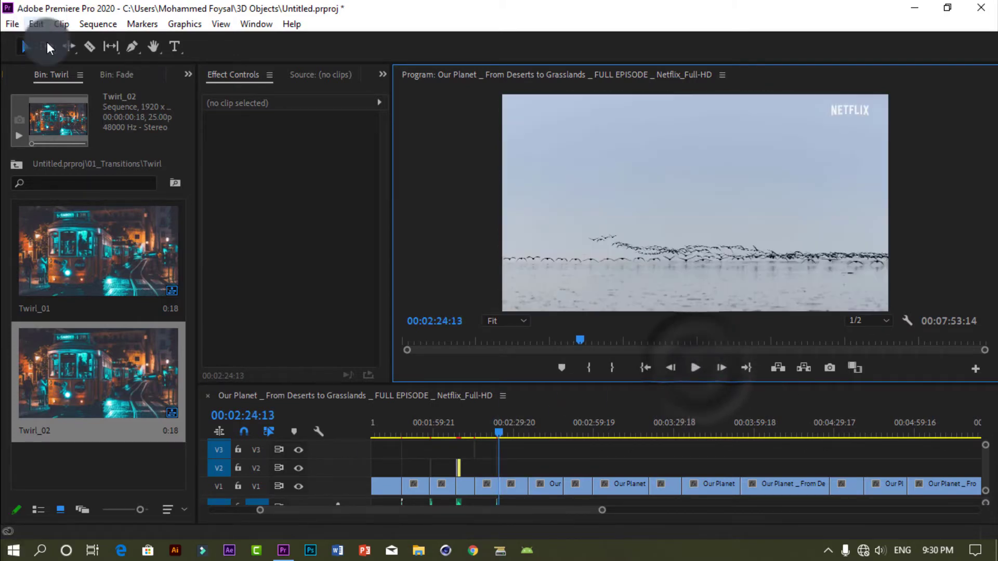
# Return to 01_Transitions and open its Offset bin with enlarged thumbnails.
pyautogui.click(14, 163)
pyautogui.moveTo(183, 351); pyautogui.dragTo(174, 426)
pyautogui.click(56, 323)
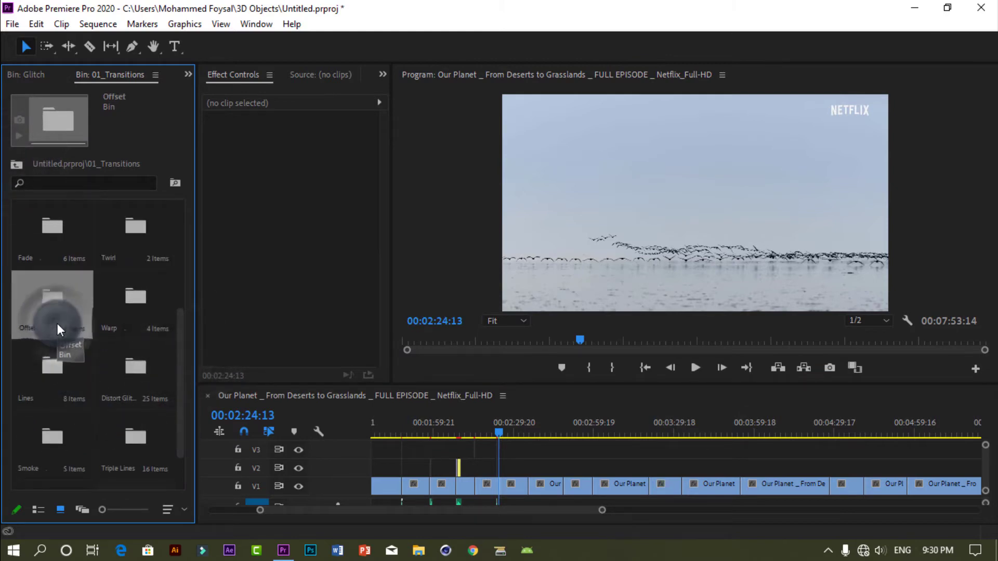
pyautogui.doubleClick(52, 318)
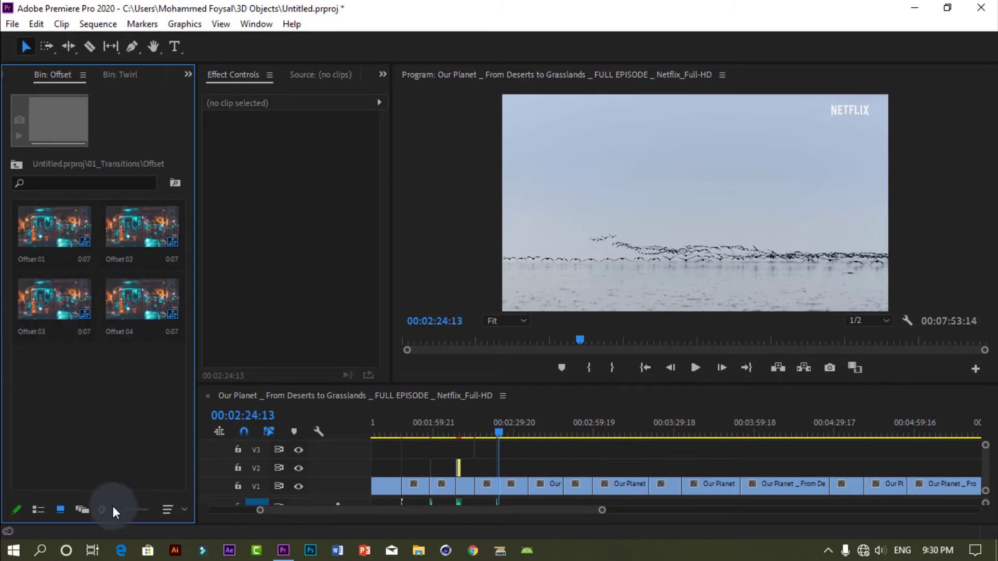
pyautogui.moveTo(113, 506); pyautogui.dragTo(127, 512)
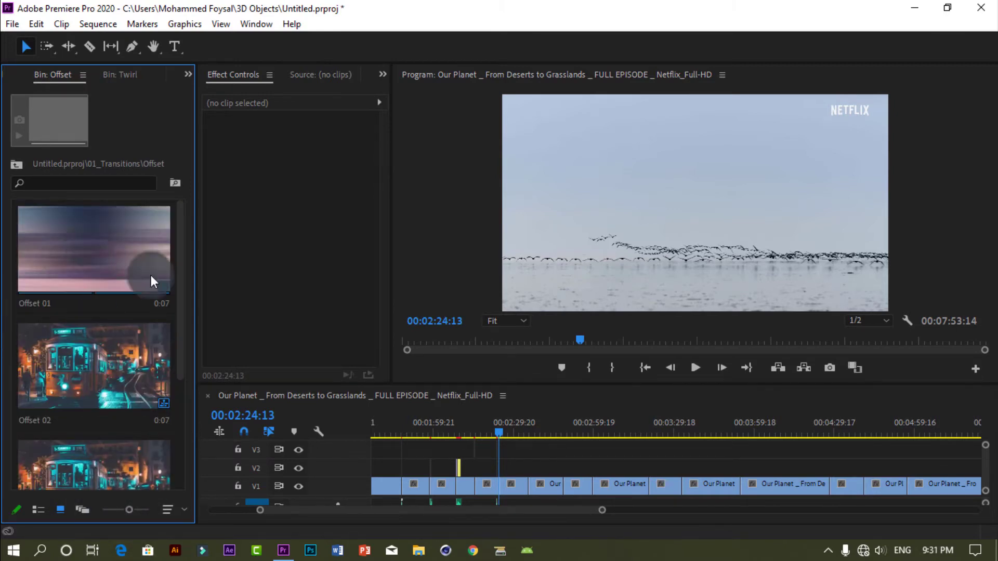
# Place Offset 01 above the cut near 00:02:35 and Offset 03 above the cut near 00:02:59, and preview both transitions.
pyautogui.moveTo(135, 275); pyautogui.dragTo(528, 473)
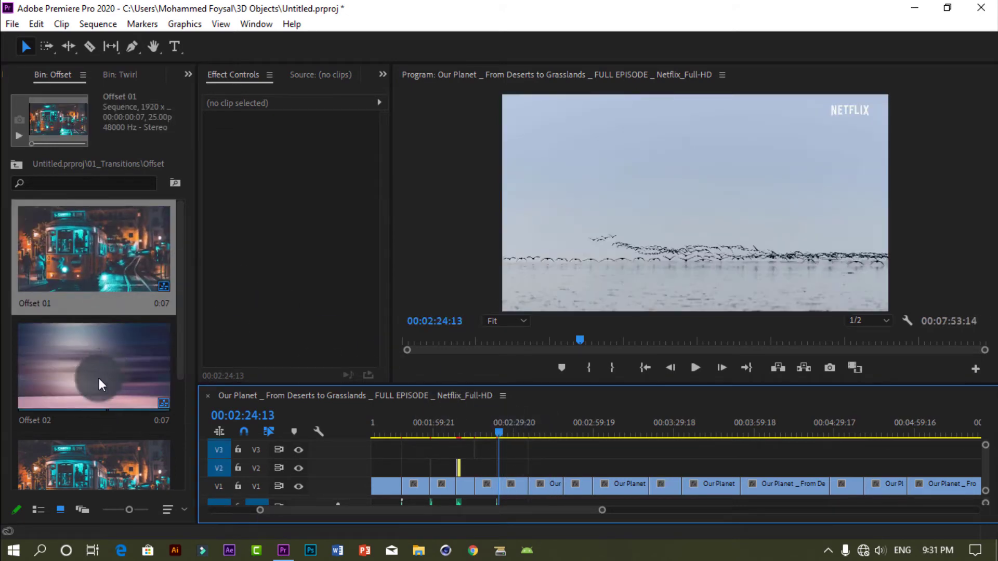
pyautogui.moveTo(81, 456); pyautogui.dragTo(597, 474)
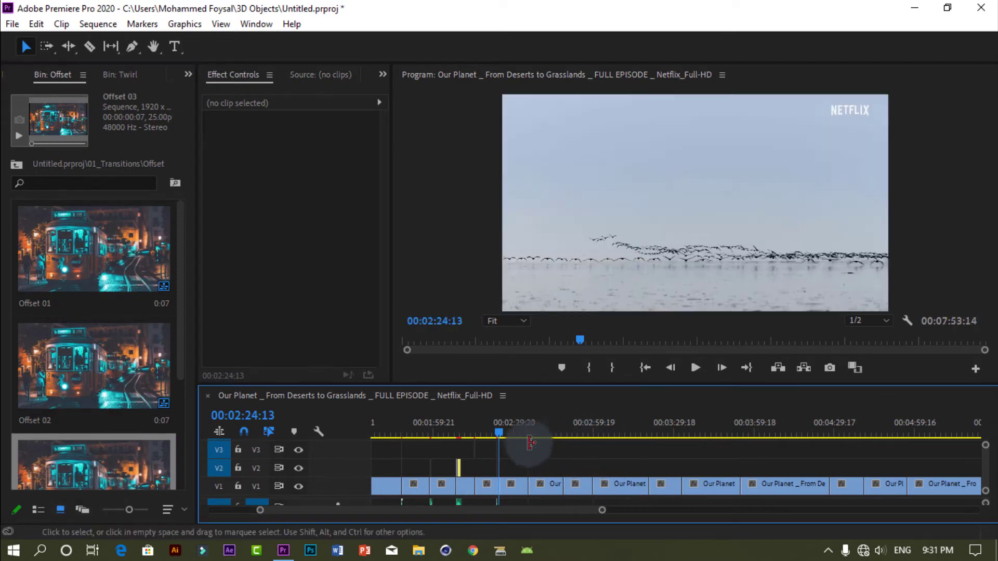
pyautogui.moveTo(500, 431); pyautogui.dragTo(527, 432)
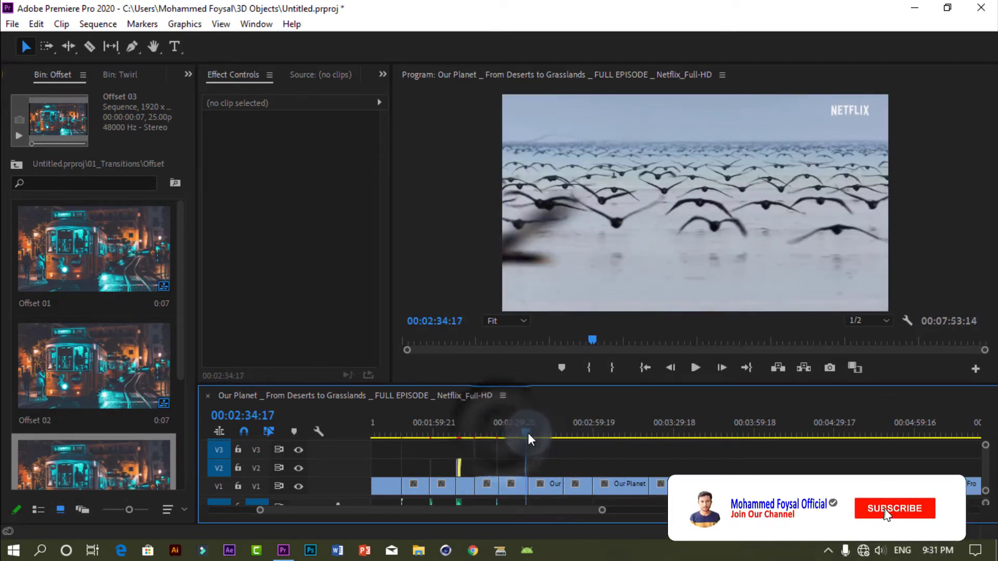
pyautogui.click(695, 367)
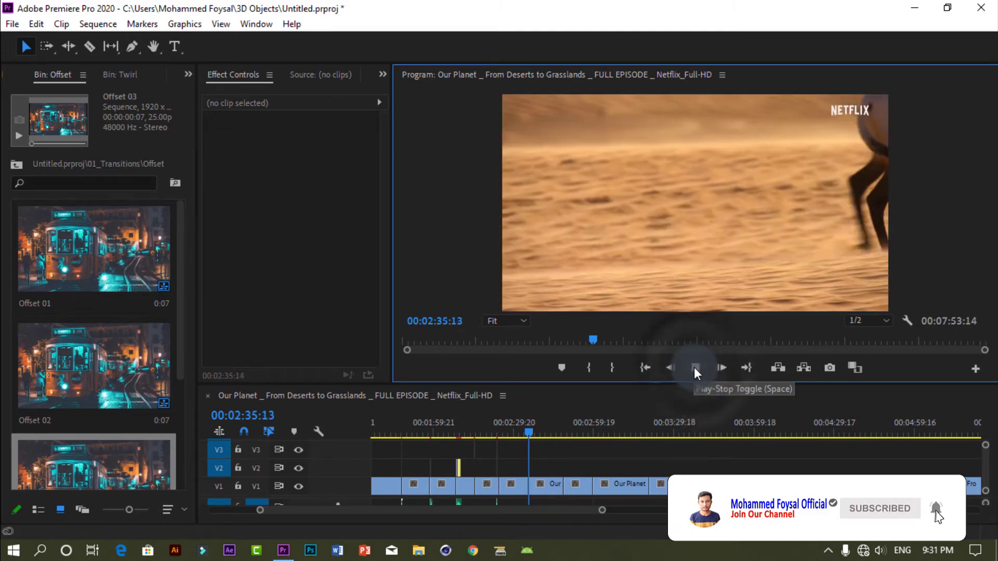
pyautogui.click(694, 367)
pyautogui.moveTo(530, 433); pyautogui.dragTo(589, 433)
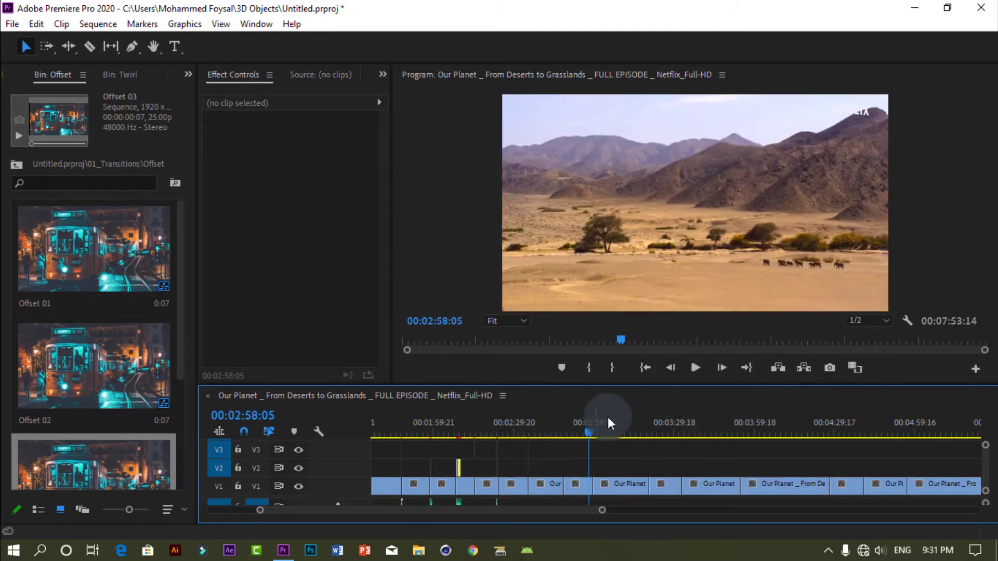
pyautogui.click(696, 367)
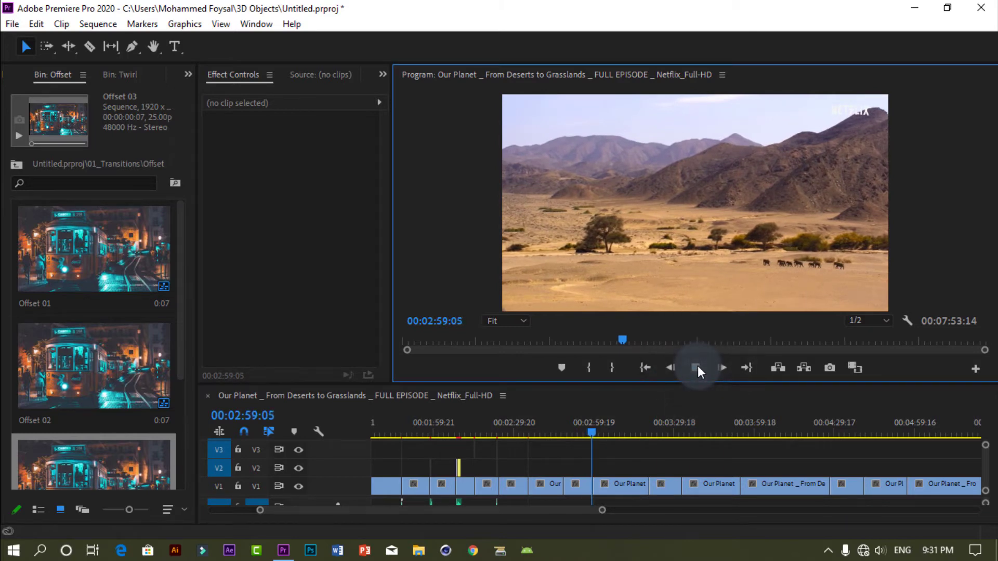
pyautogui.click(697, 366)
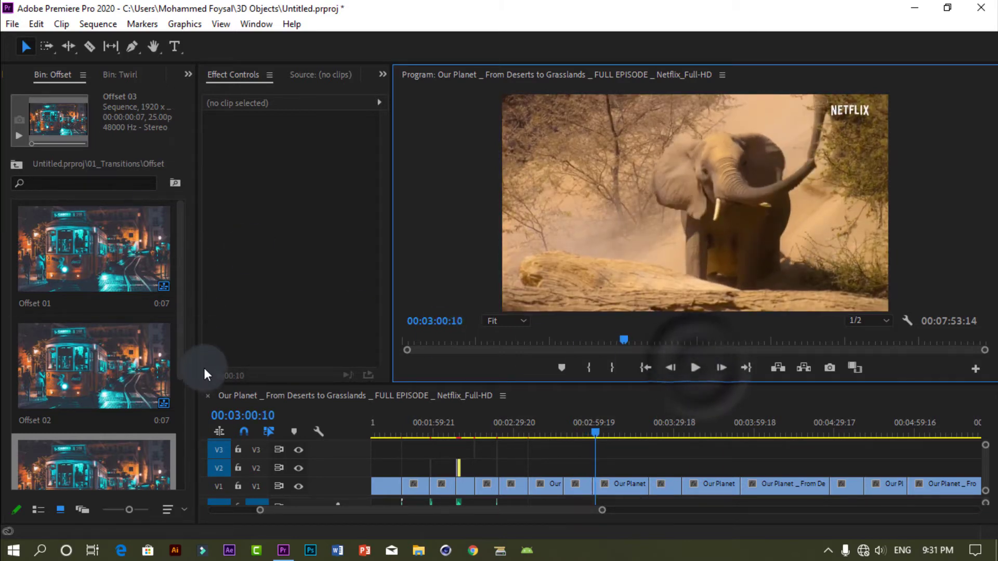
# Leave the Offset bin and open the Warp bin of 01_Transitions with enlarged thumbnails.
pyautogui.moveTo(181, 358); pyautogui.dragTo(179, 475)
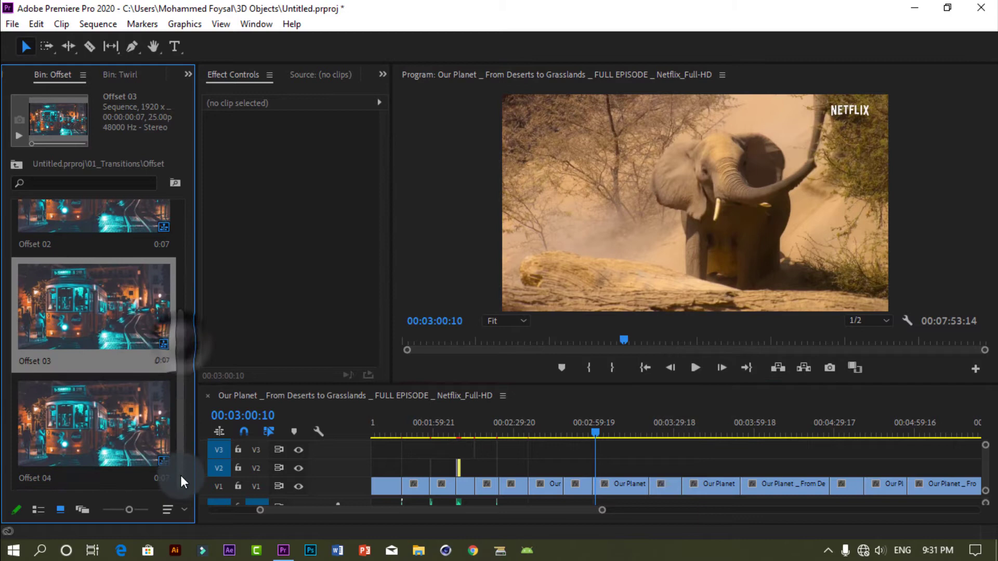
pyautogui.click(15, 164)
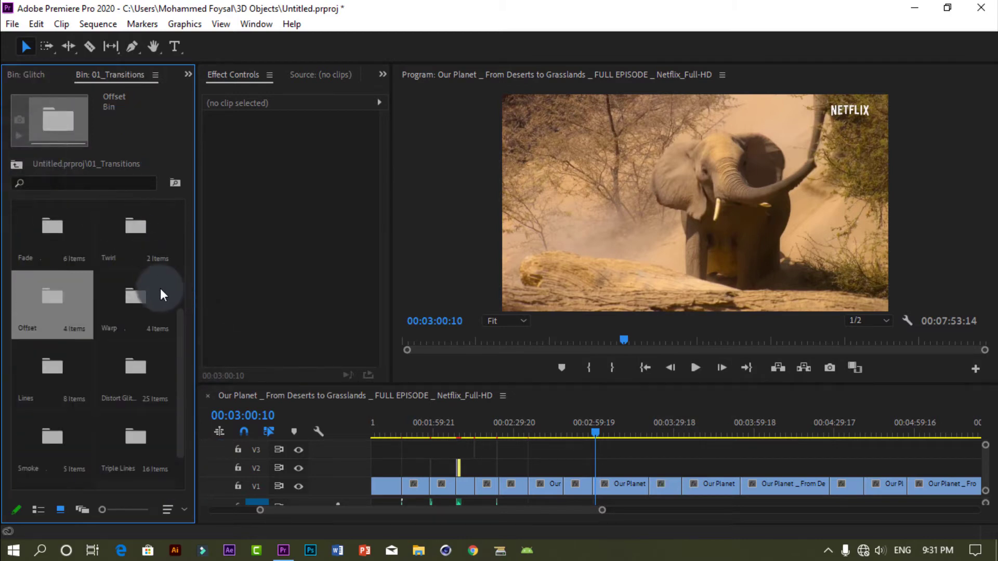
pyautogui.doubleClick(151, 321)
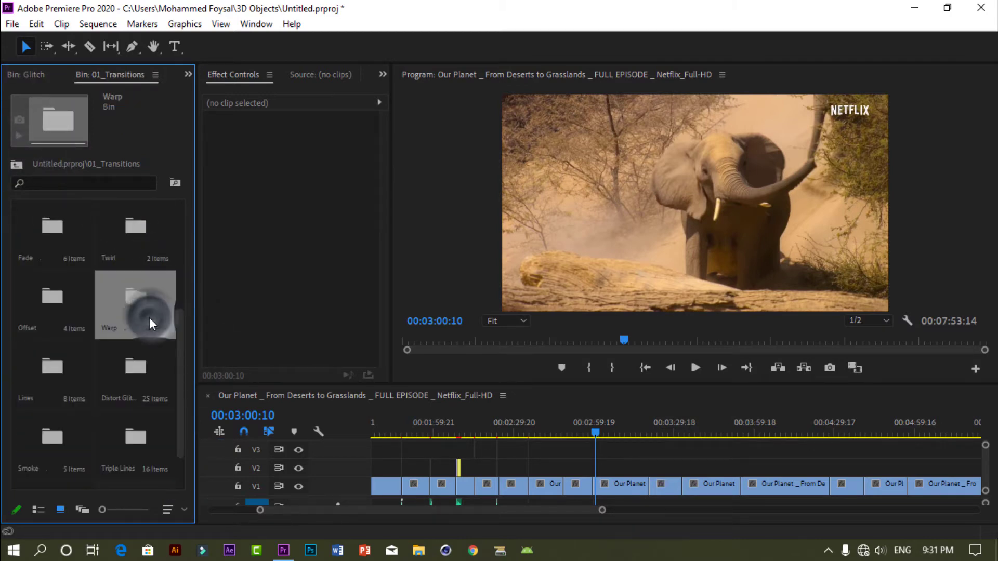
pyautogui.click(114, 510)
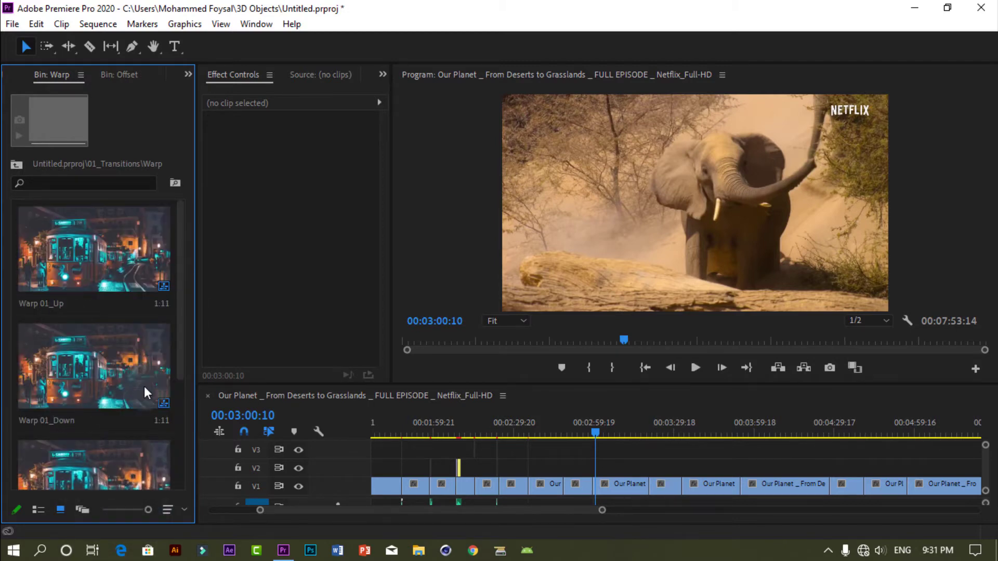
# Place Warp 01_Up above the cut near 00:03:20 and play across it as a preview.
pyautogui.click(89, 253)
pyautogui.moveTo(88, 254); pyautogui.dragTo(647, 462)
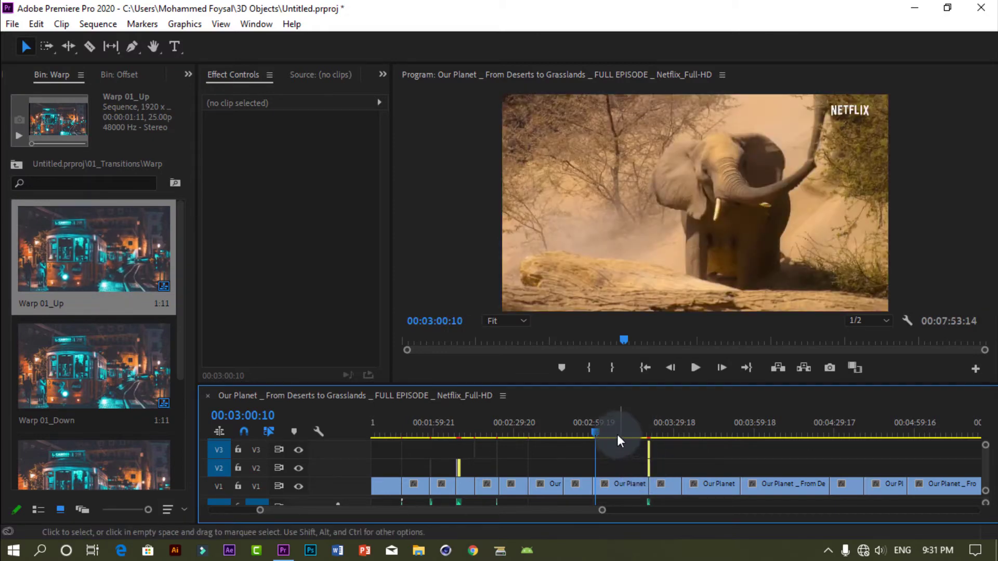
pyautogui.moveTo(597, 431); pyautogui.dragTo(649, 435)
pyautogui.click(695, 368)
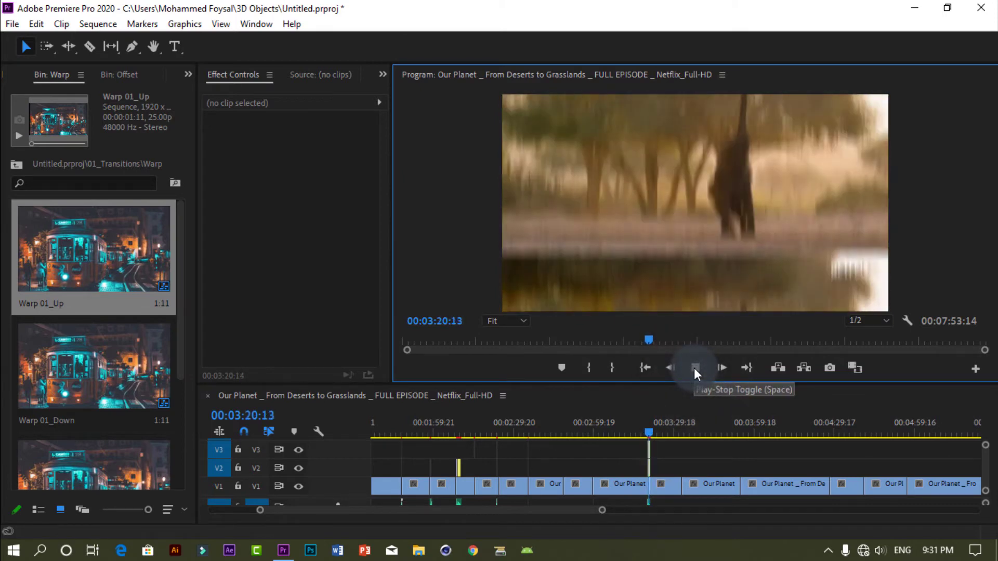
pyautogui.click(694, 368)
# Try Warp 02_Left above the cut near 00:03:32, playing from 00:03:32:03 as a preview.
pyautogui.moveTo(653, 433); pyautogui.dragTo(688, 439)
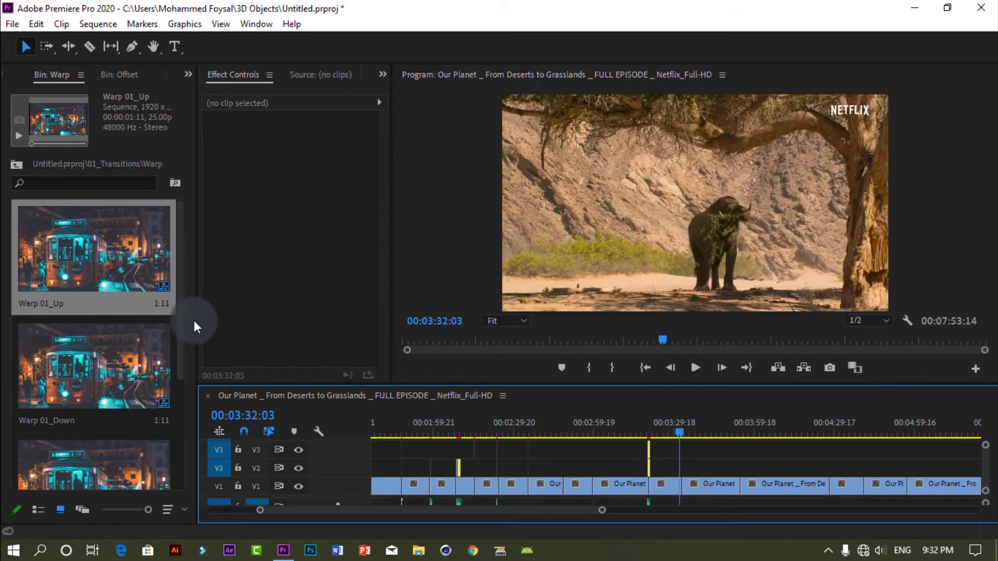
pyautogui.scroll(-3, 183, 329)
pyautogui.moveTo(151, 363); pyautogui.dragTo(699, 437)
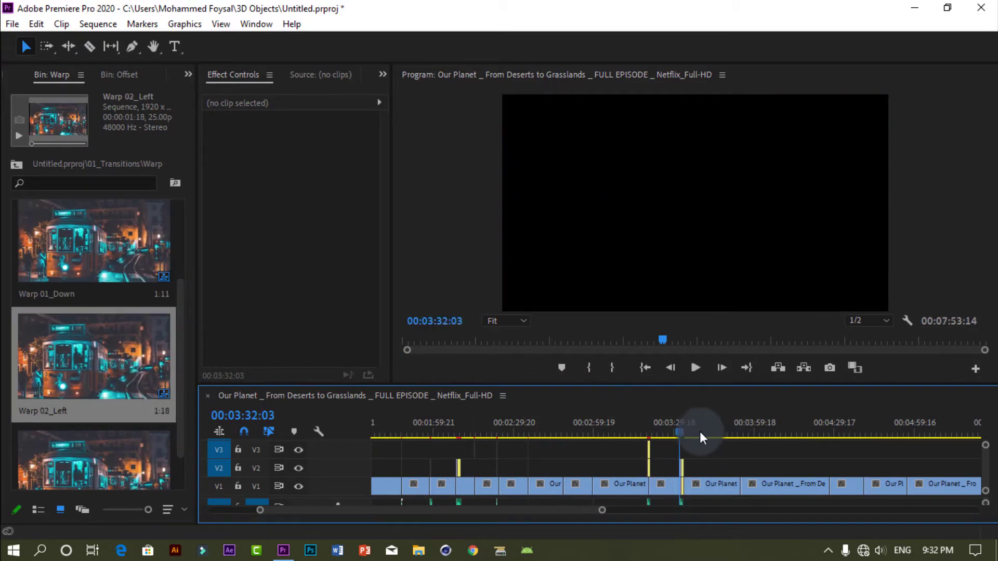
pyautogui.click(696, 368)
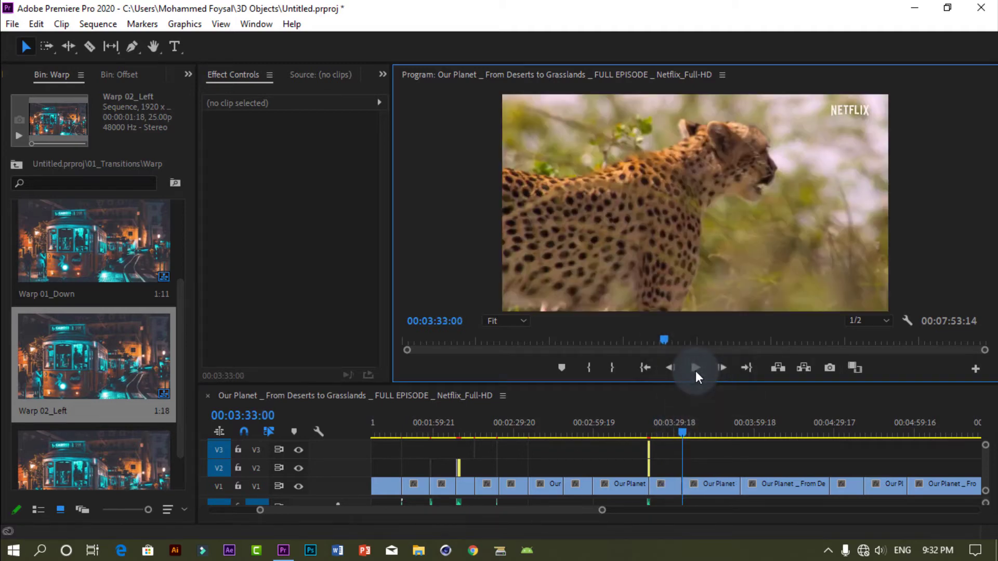
# Place Warp 02_Right above the cut near 00:03:32 and play across it from 00:03:31:07 as a preview.
pyautogui.click(682, 438)
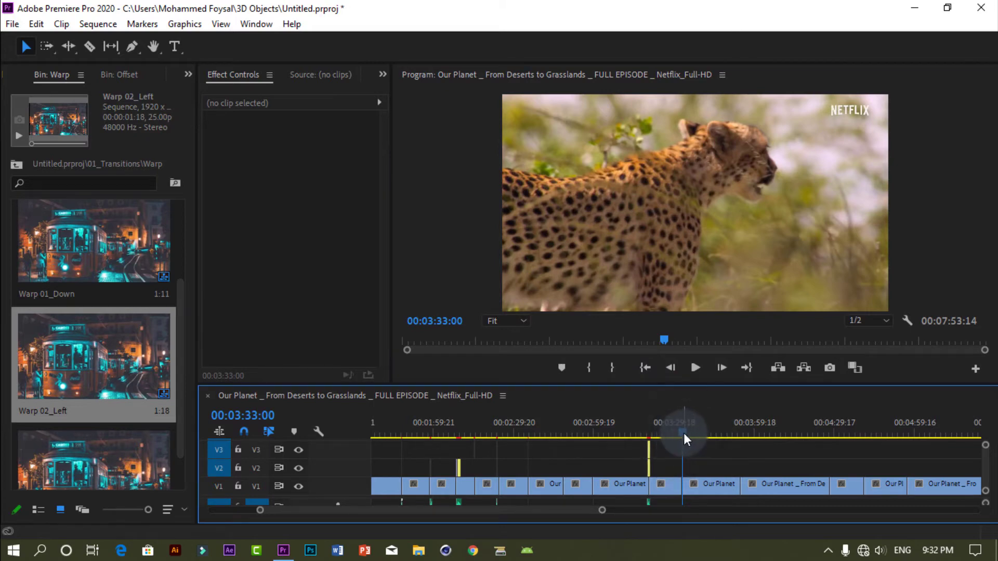
pyautogui.click(681, 432)
pyautogui.click(679, 433)
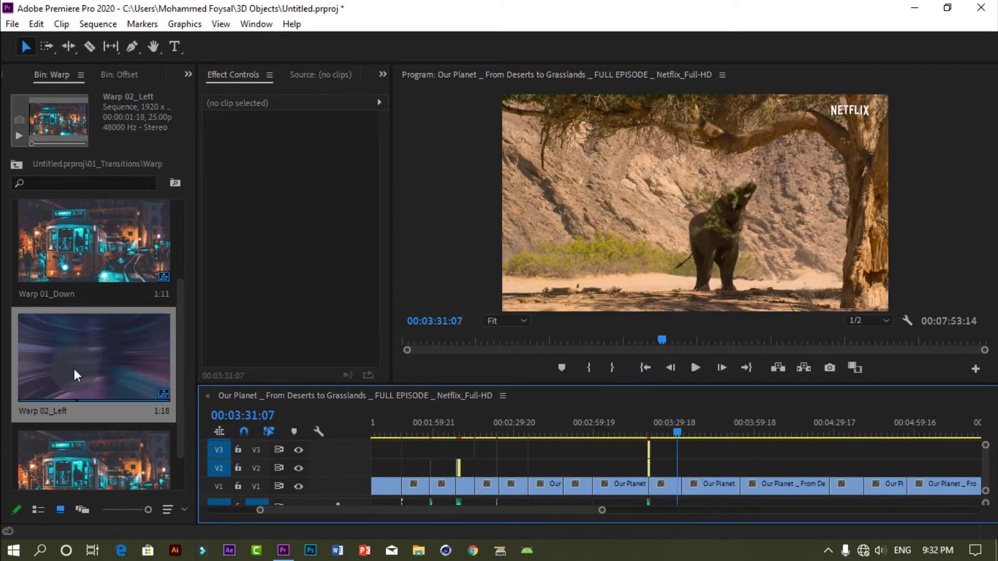
pyautogui.moveTo(101, 477); pyautogui.dragTo(681, 462)
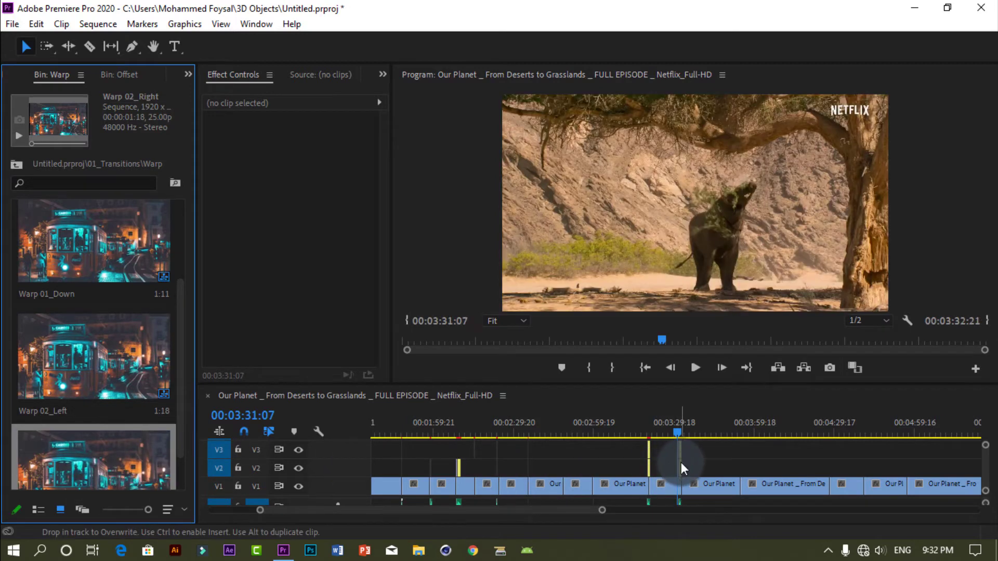
pyautogui.click(697, 369)
pyautogui.click(697, 369)
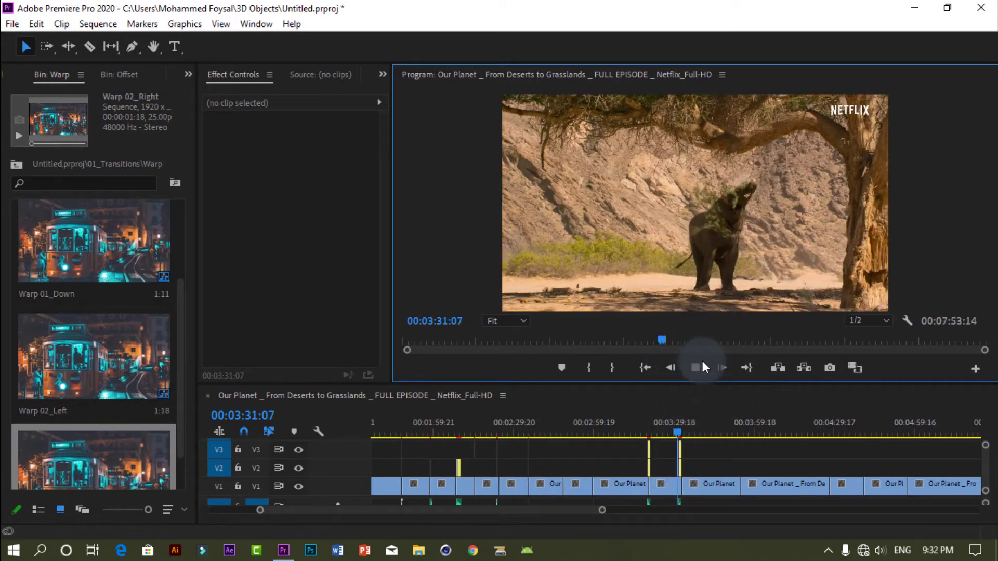
pyautogui.click(696, 370)
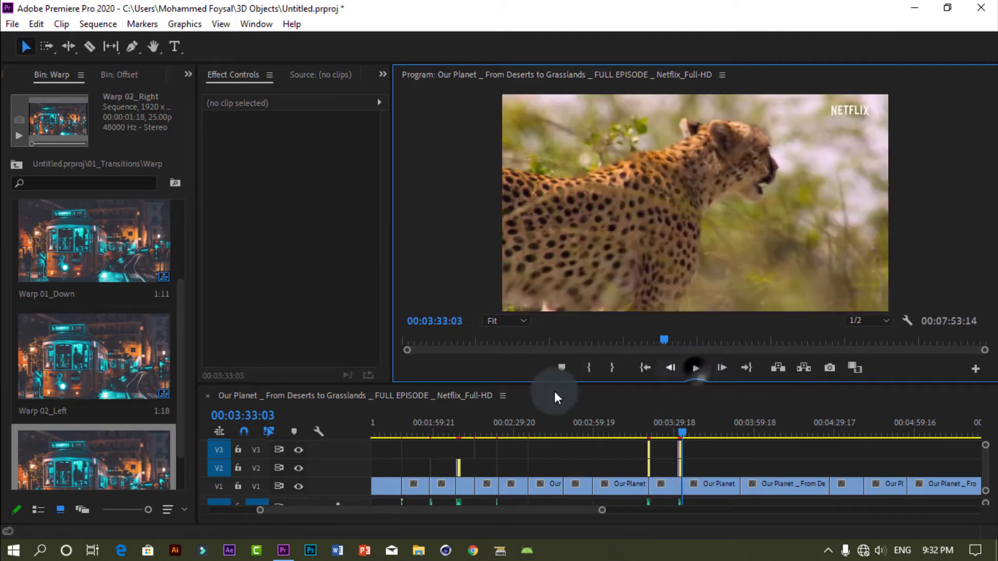
# Move the playhead to 00:03:52:09, return to 01_Transitions and open its Lines bin with enlarged thumbnails.
pyautogui.click(180, 392)
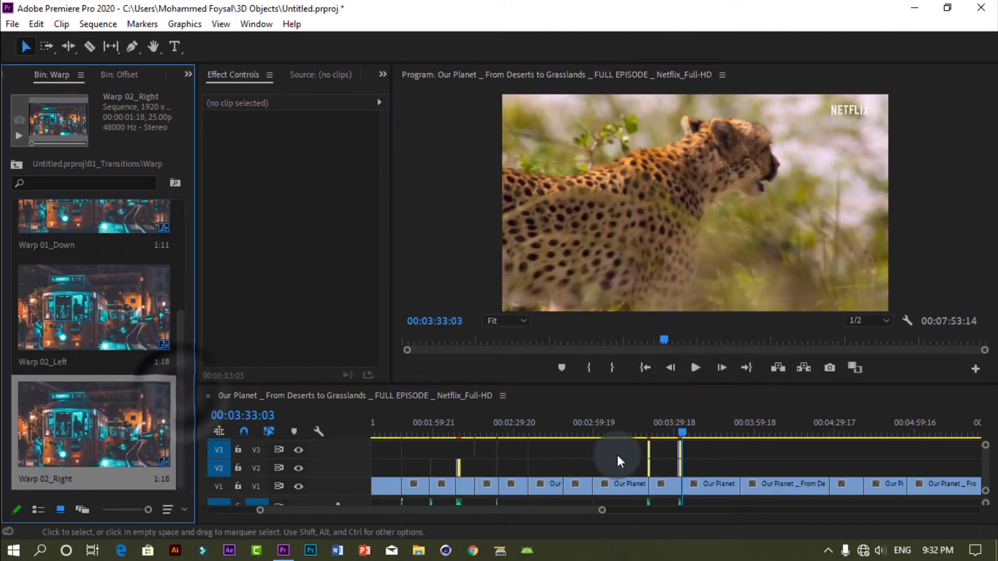
pyautogui.moveTo(685, 428); pyautogui.dragTo(737, 429)
pyautogui.click(17, 164)
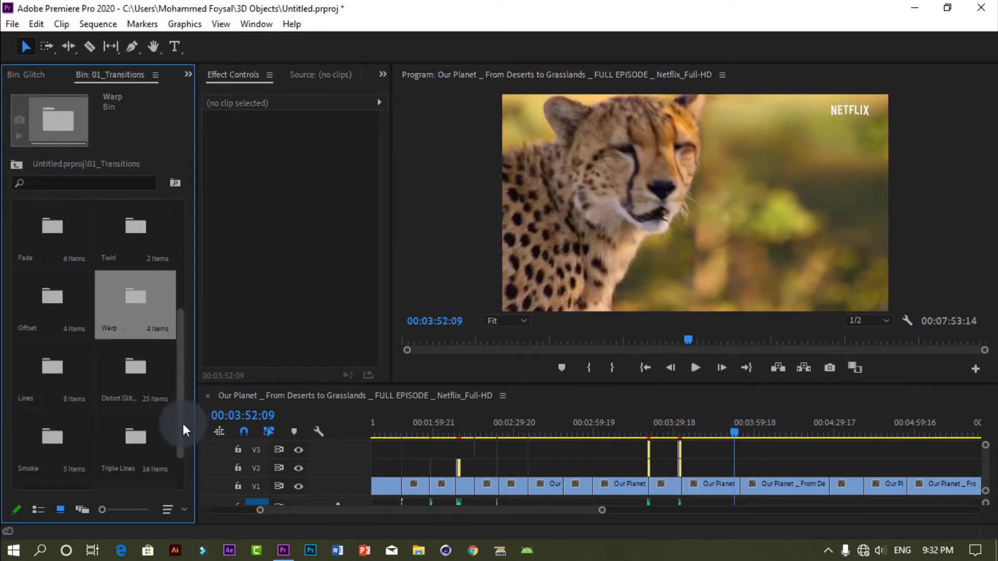
pyautogui.scroll(-1, 183, 423)
pyautogui.click(73, 317)
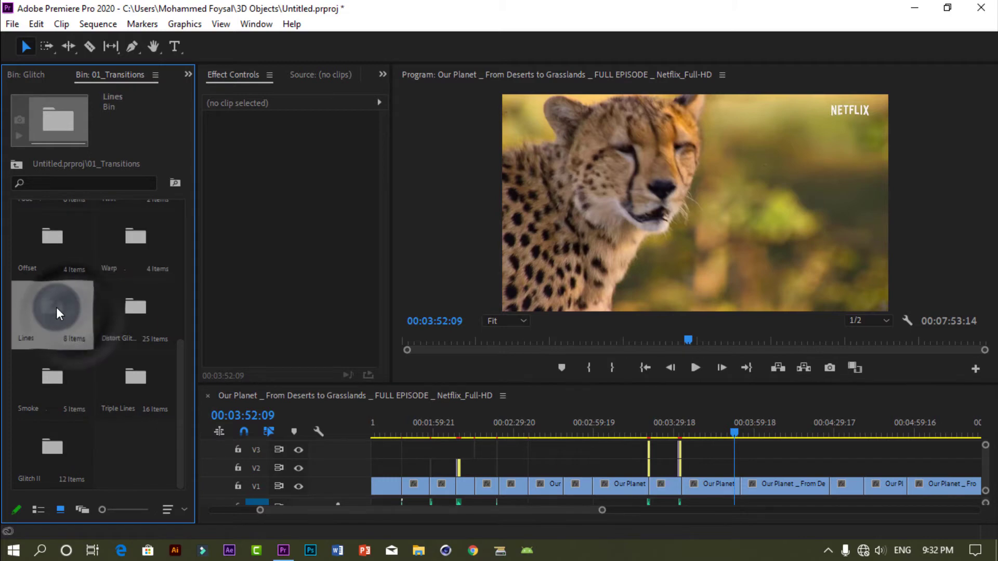
pyautogui.doubleClick(56, 307)
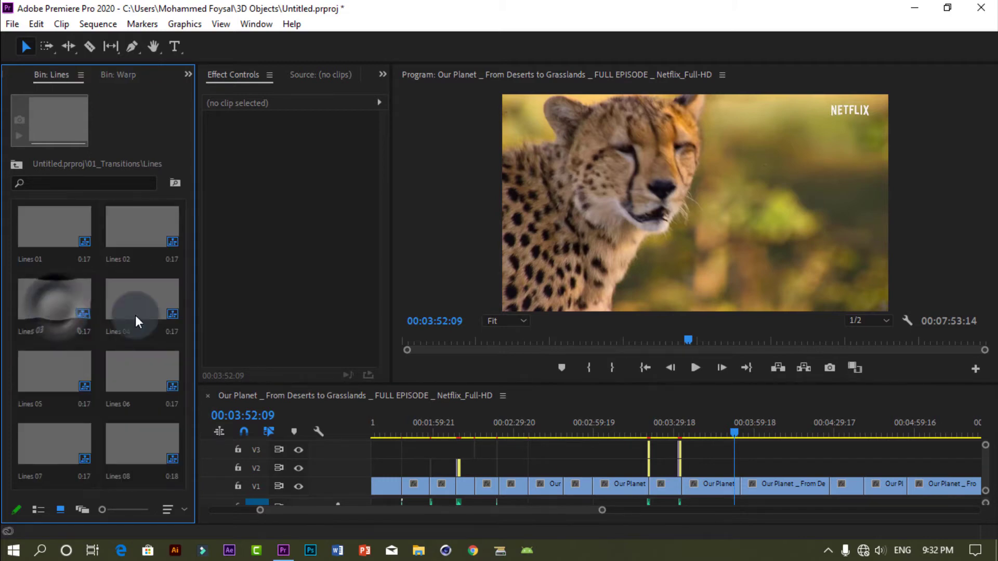
pyautogui.click(124, 510)
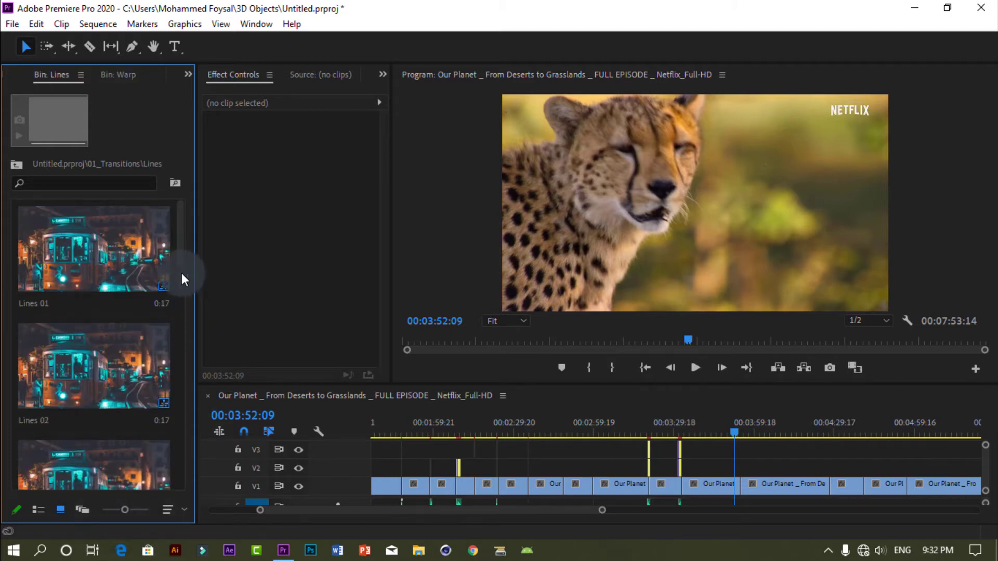
pyautogui.moveTo(182, 273)
pyautogui.mouseDown()
pyautogui.moveTo(153, 500)
pyautogui.moveTo(187, 284)
pyautogui.mouseUp()
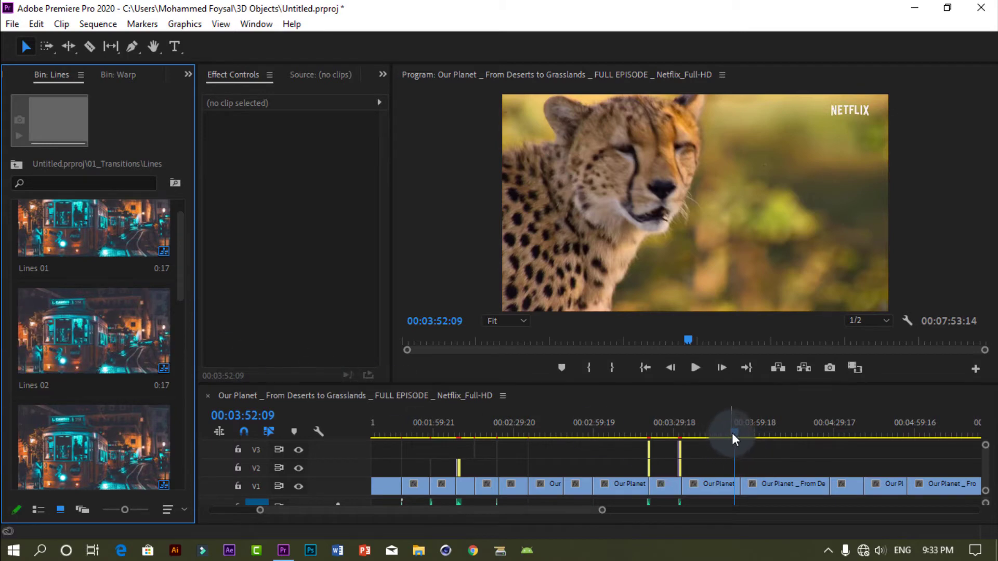
# Place Lines 02 above the cut near 00:03:55 and play across it from 00:03:53:04 as a preview.
pyautogui.moveTo(734, 439); pyautogui.dragTo(738, 438)
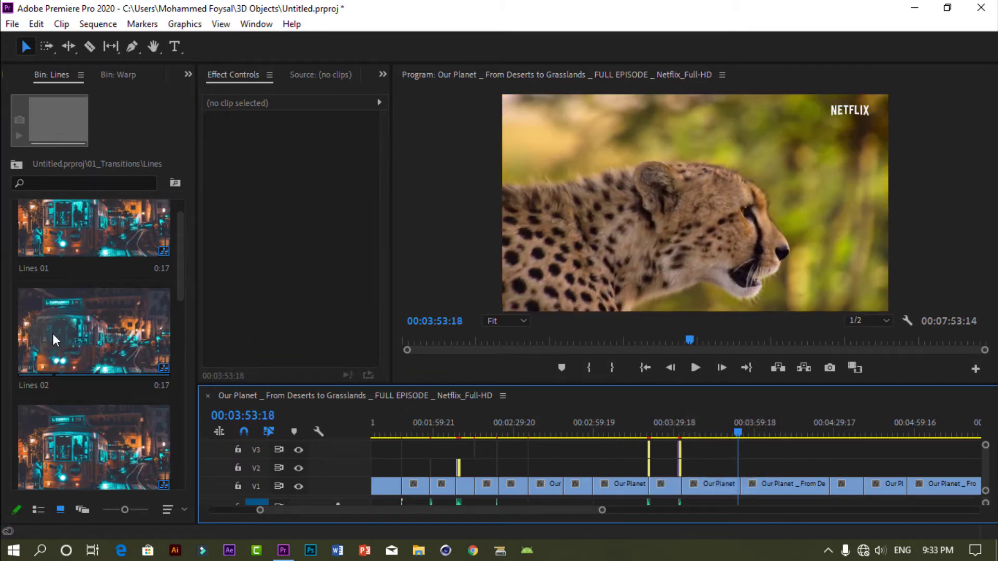
pyautogui.moveTo(54, 336); pyautogui.dragTo(744, 464)
pyautogui.moveTo(741, 430); pyautogui.dragTo(740, 431)
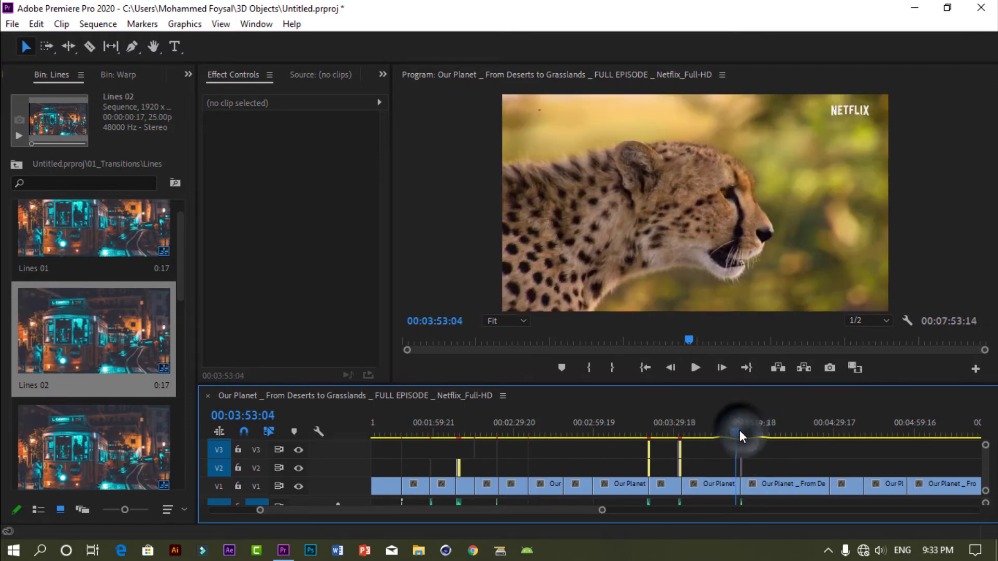
pyautogui.click(692, 368)
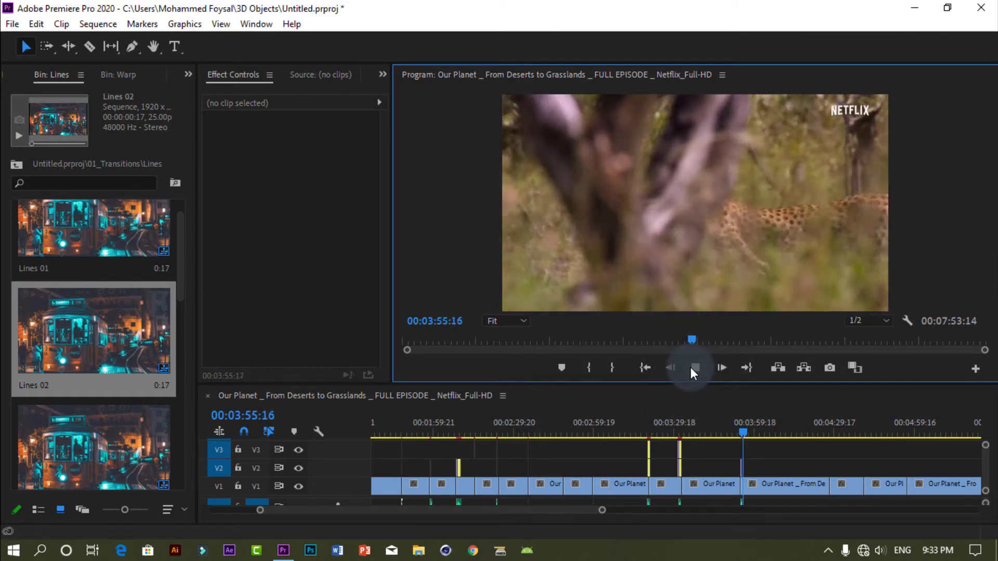
pyautogui.click(692, 367)
# Place Lines 07 above the next cut, near 00:04:28, and play across it from 00:04:27:09 as a preview.
pyautogui.scroll(-3, 179, 270)
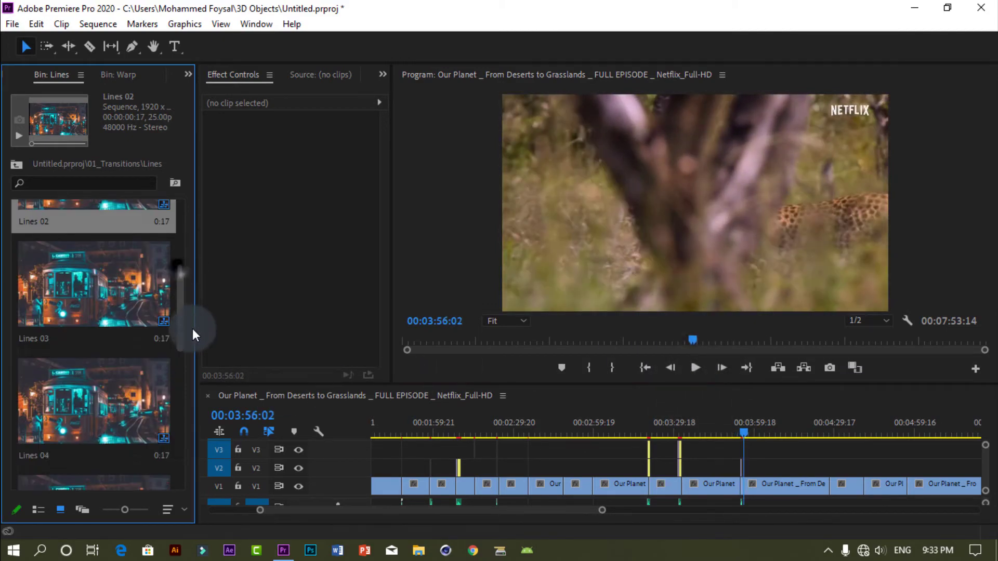
pyautogui.scroll(-3, 192, 332)
pyautogui.moveTo(746, 433); pyautogui.dragTo(829, 436)
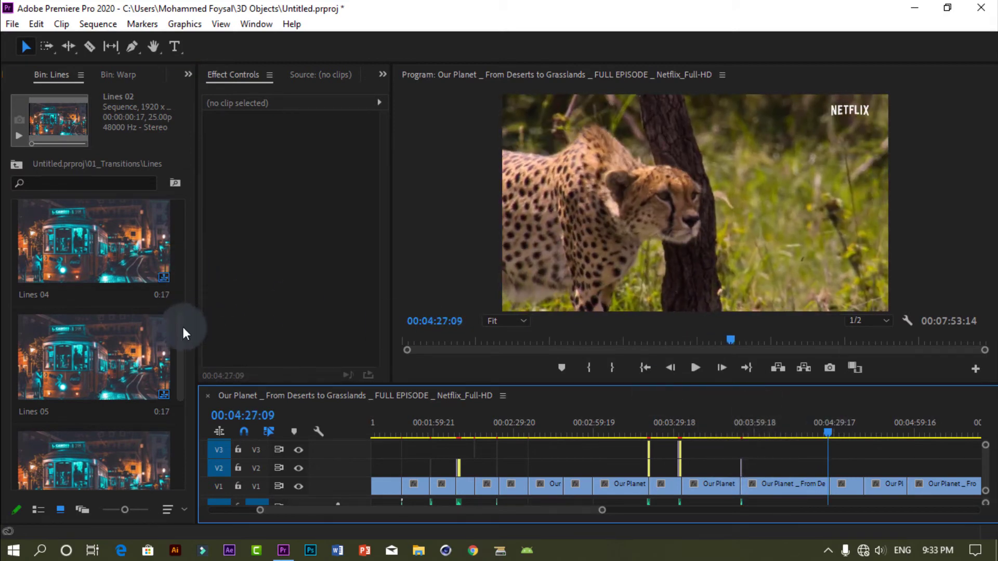
pyautogui.scroll(-5, 182, 326)
pyautogui.moveTo(128, 356); pyautogui.dragTo(832, 471)
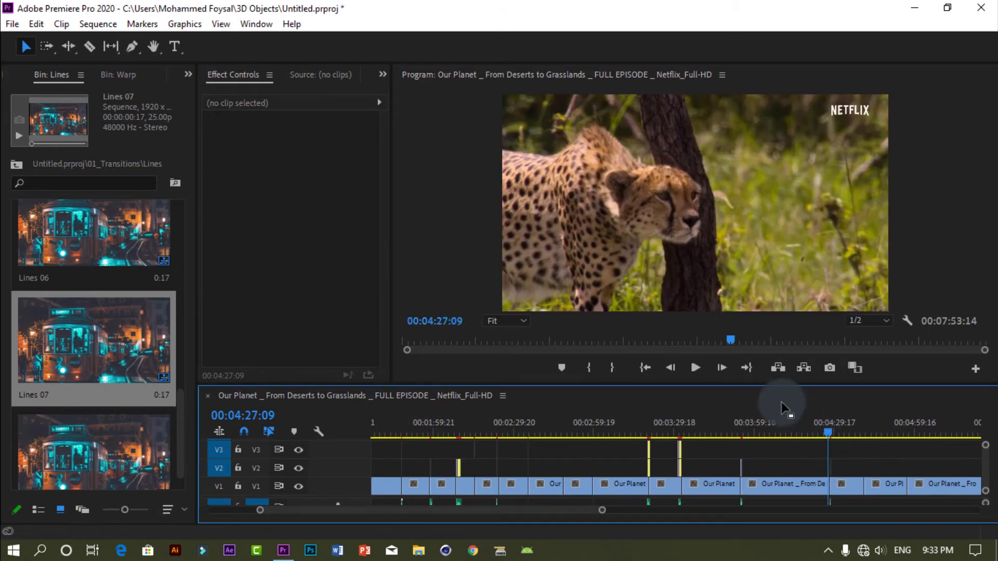
pyautogui.click(698, 363)
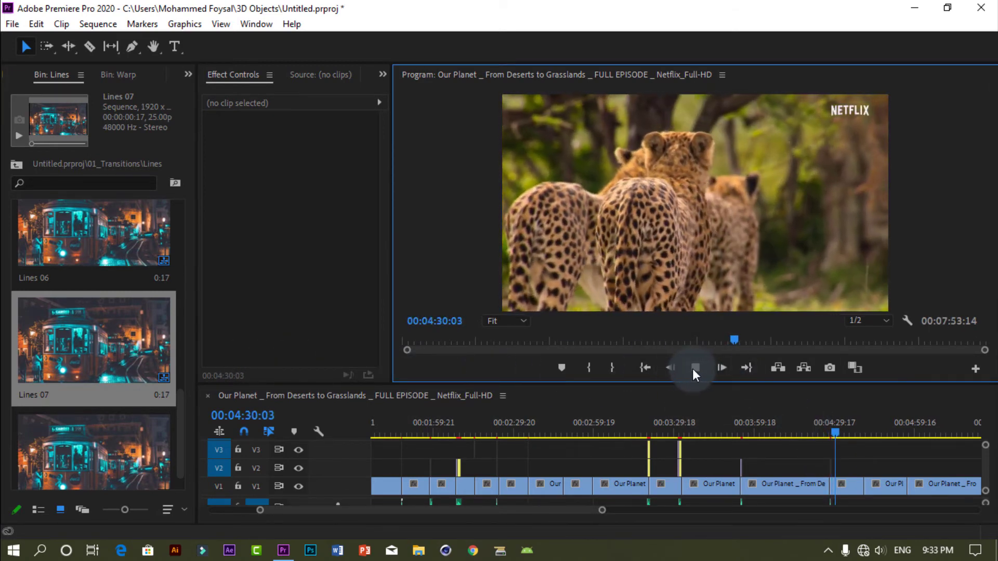
pyautogui.click(693, 369)
# Leave the Lines bin and open the Distort Glitch bin of 01_Transitions with enlarged thumbnails.
pyautogui.click(18, 165)
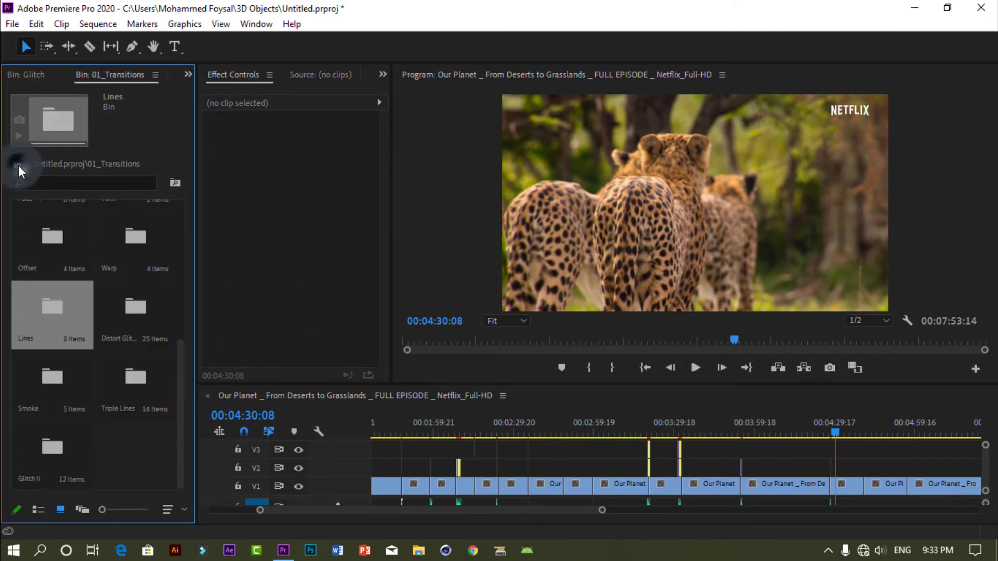
pyautogui.click(58, 317)
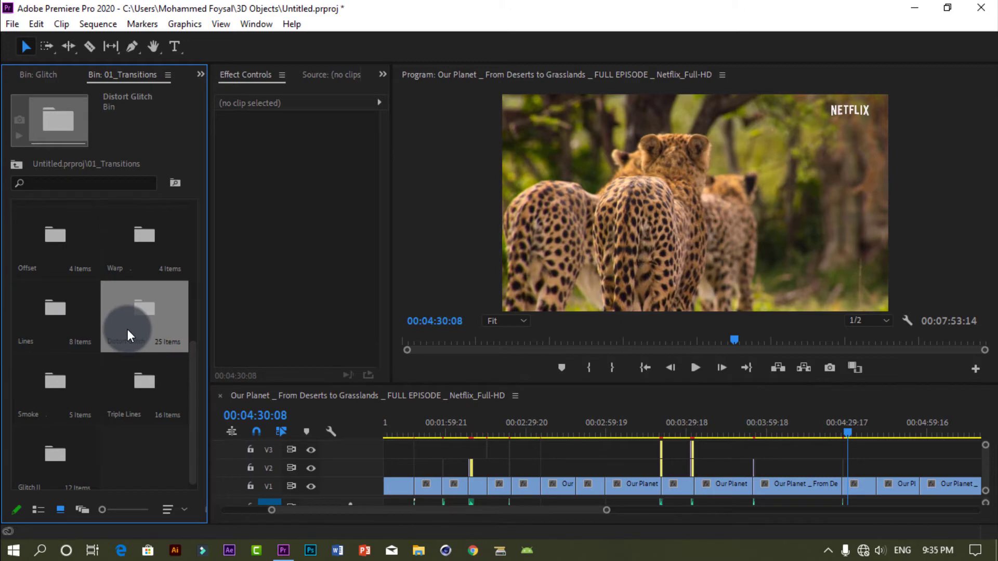
pyautogui.doubleClick(126, 330)
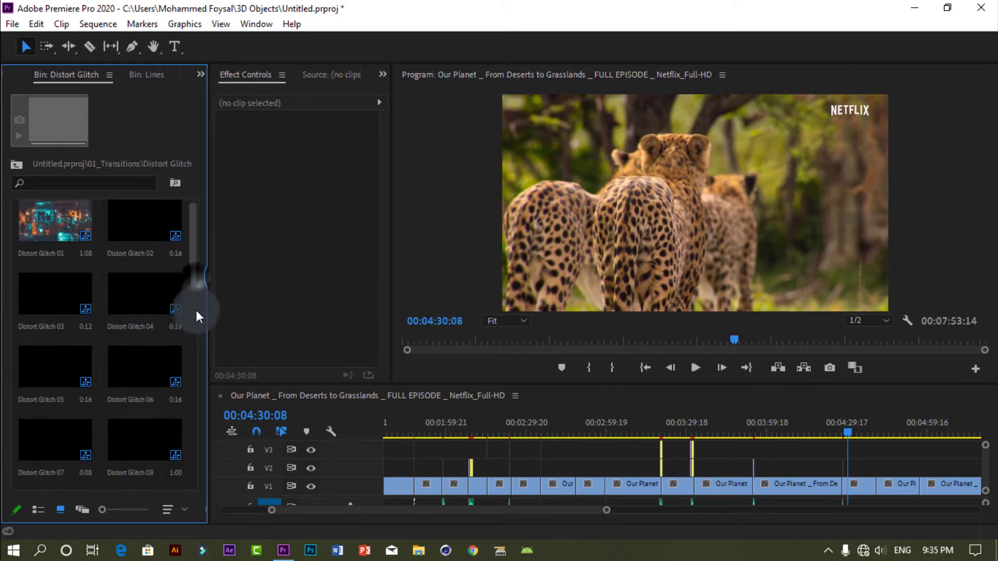
pyautogui.click(18, 165)
pyautogui.click(147, 334)
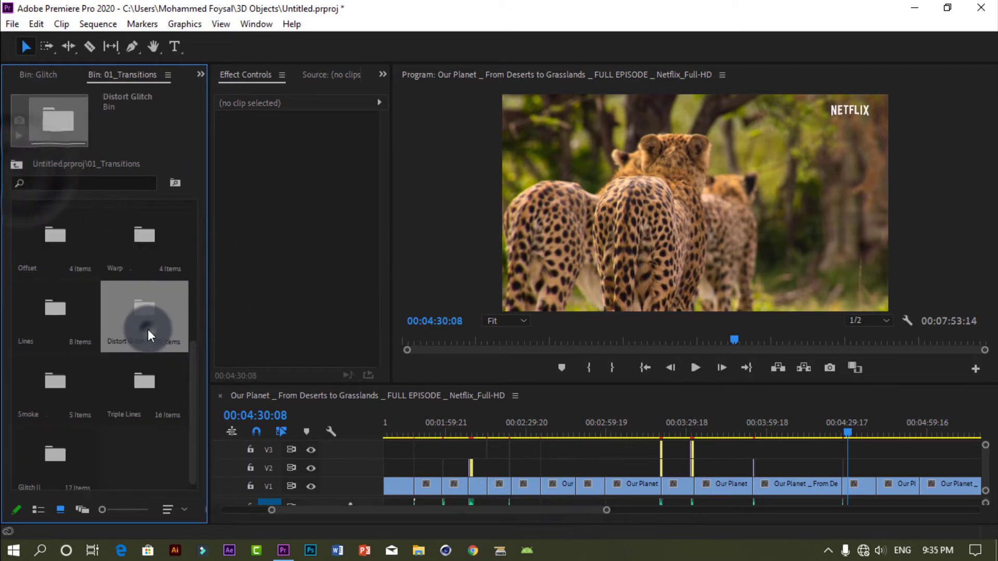
pyautogui.doubleClick(148, 333)
pyautogui.moveTo(194, 307); pyautogui.dragTo(111, 217)
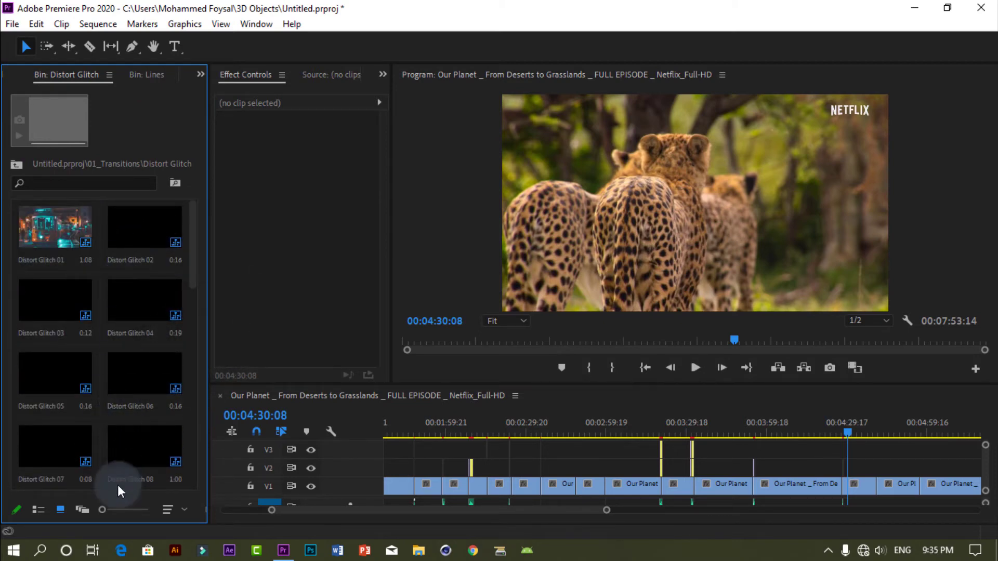
pyautogui.click(123, 510)
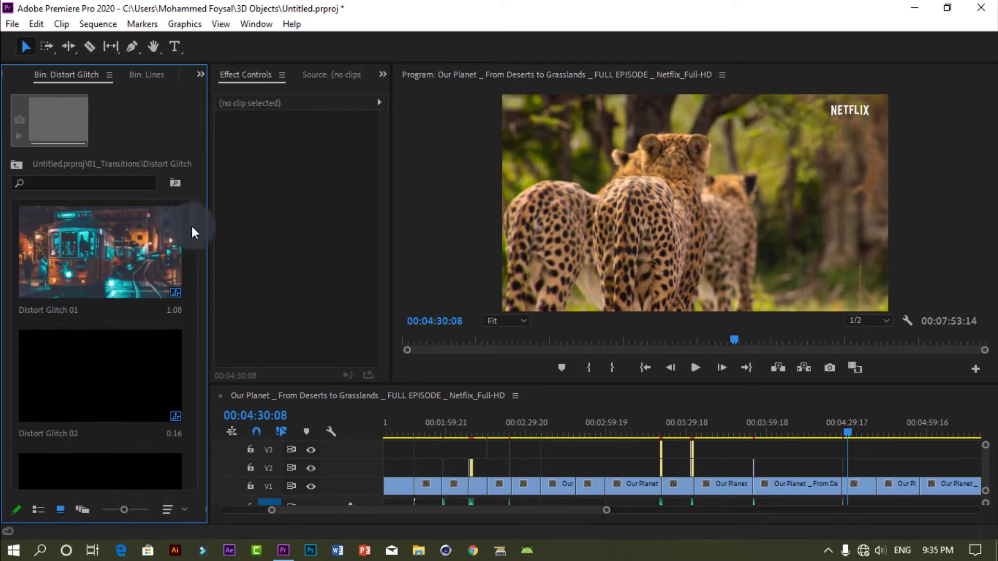
# Browse the Distort Glitch presets and place Distort Glitch 15 above the cut near 00:04:28.
pyautogui.moveTo(191, 229); pyautogui.dragTo(194, 312)
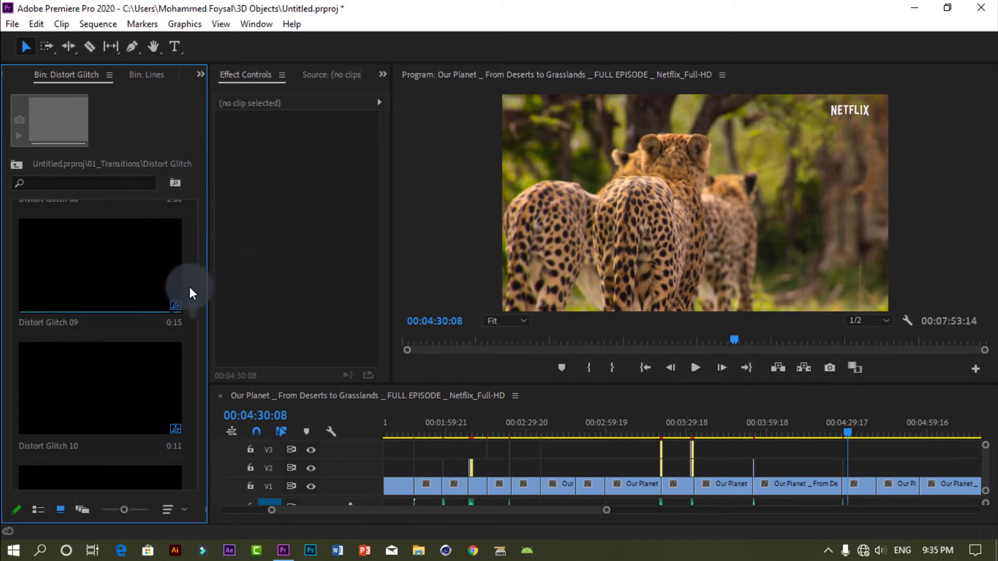
pyautogui.click(202, 297)
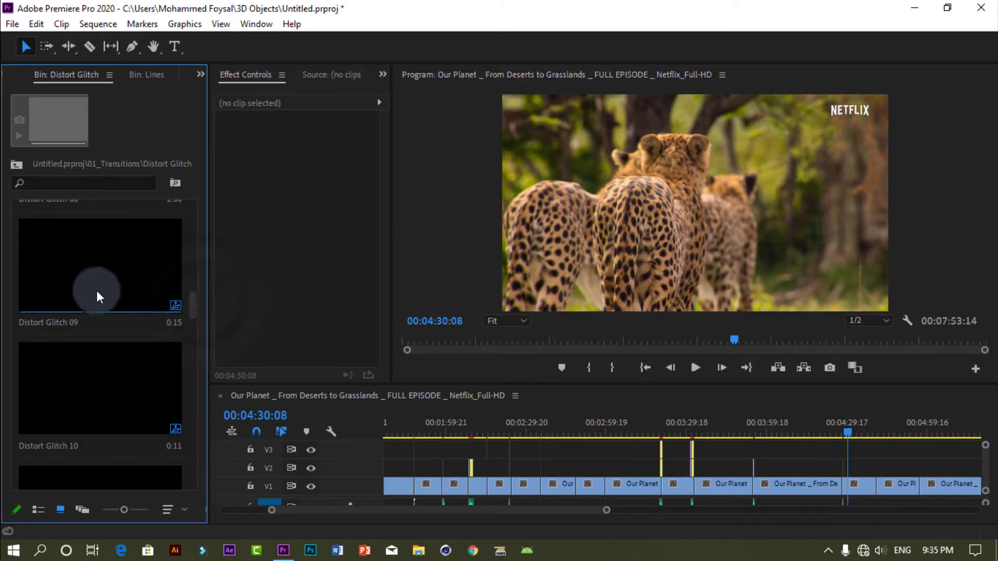
pyautogui.click(185, 311)
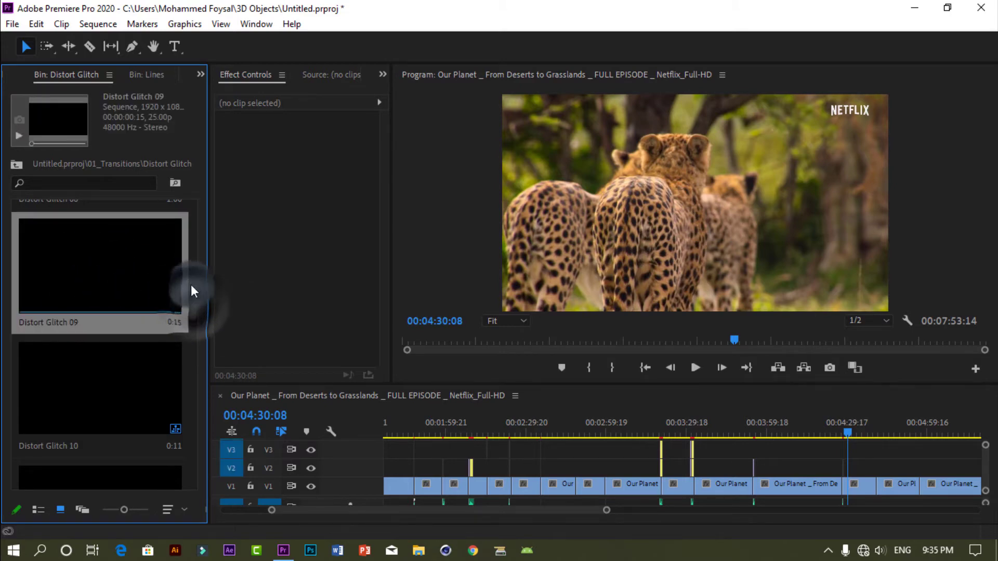
pyautogui.moveTo(191, 302); pyautogui.dragTo(197, 214)
pyautogui.click(120, 235)
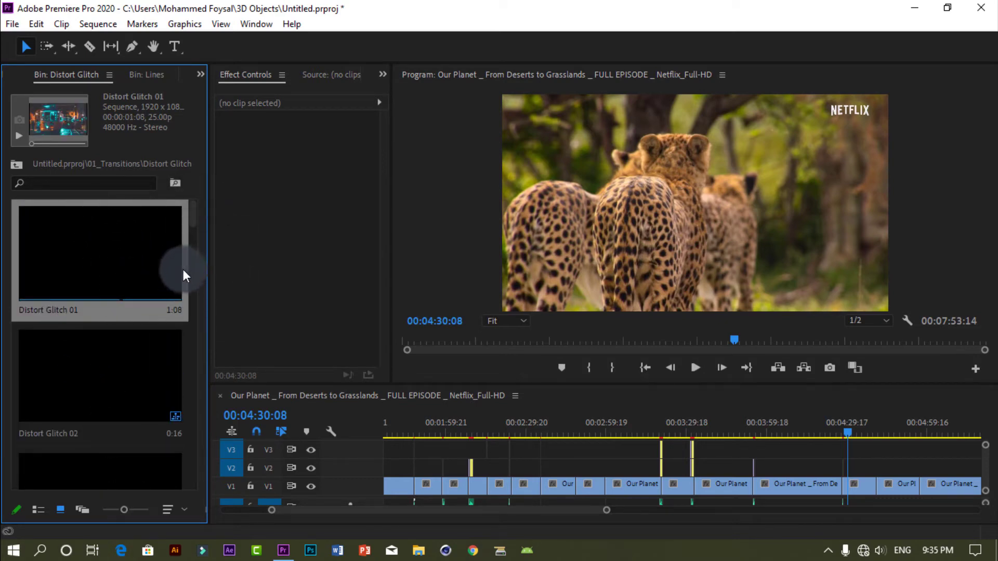
pyautogui.moveTo(193, 220); pyautogui.dragTo(196, 372)
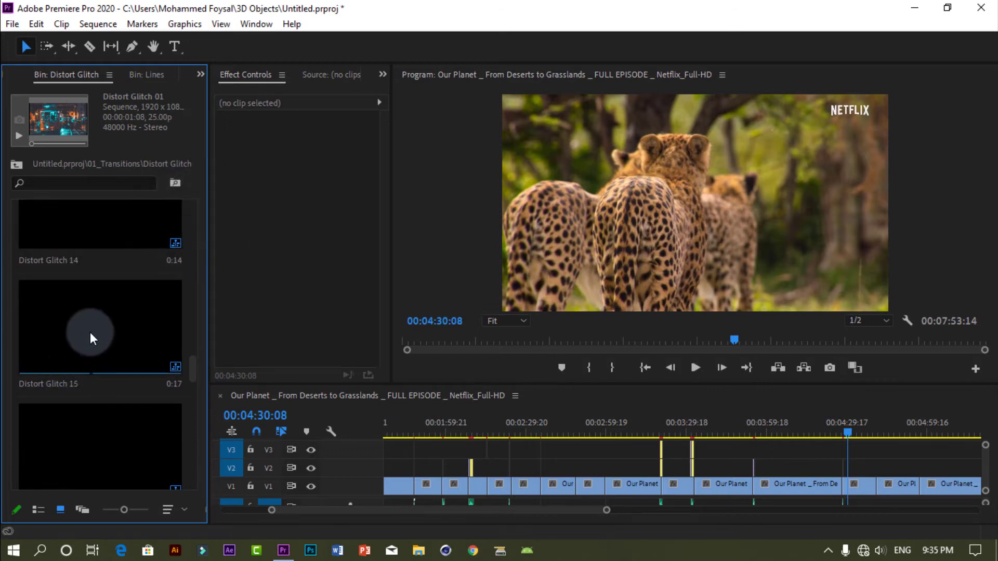
pyautogui.moveTo(89, 333); pyautogui.dragTo(842, 462)
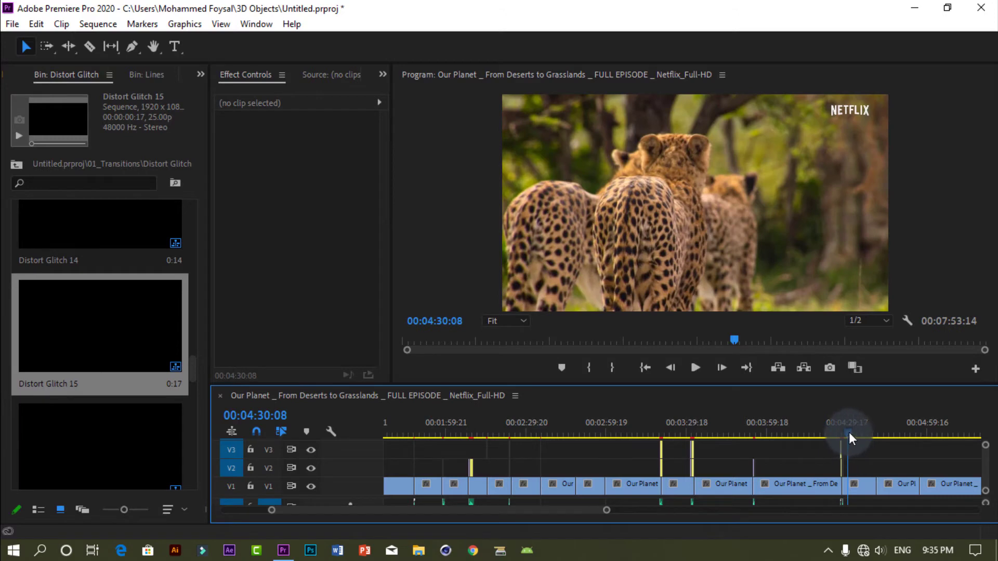
# Play across the Distort Glitch 15 transition from 00:04:26:20 as a preview.
pyautogui.moveTo(850, 433); pyautogui.dragTo(839, 435)
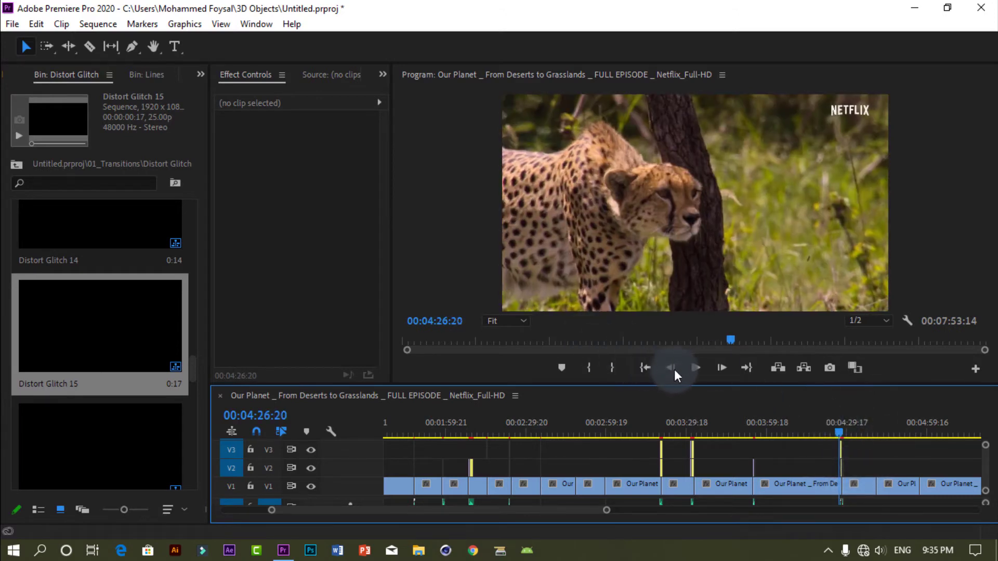
pyautogui.click(696, 368)
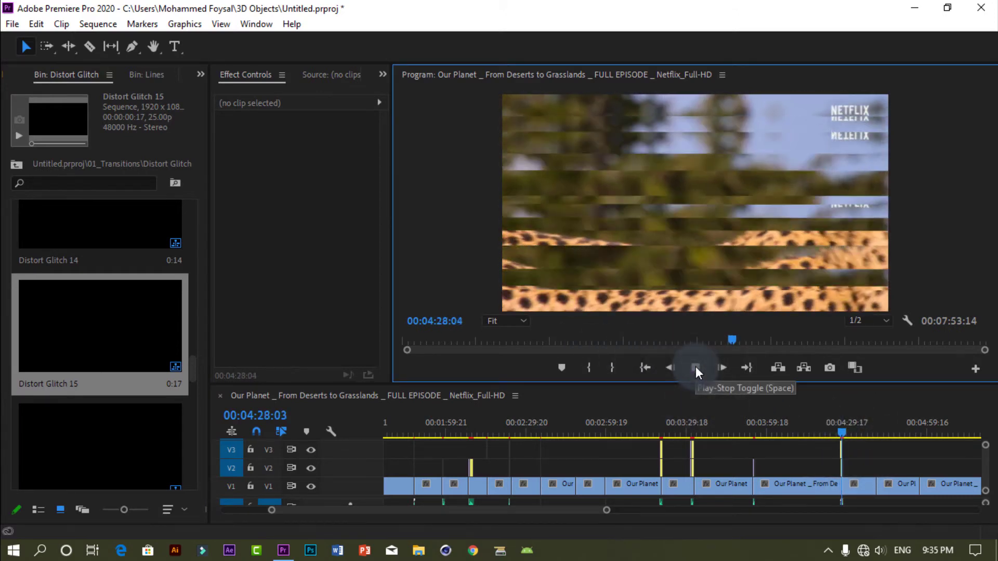
pyautogui.click(695, 368)
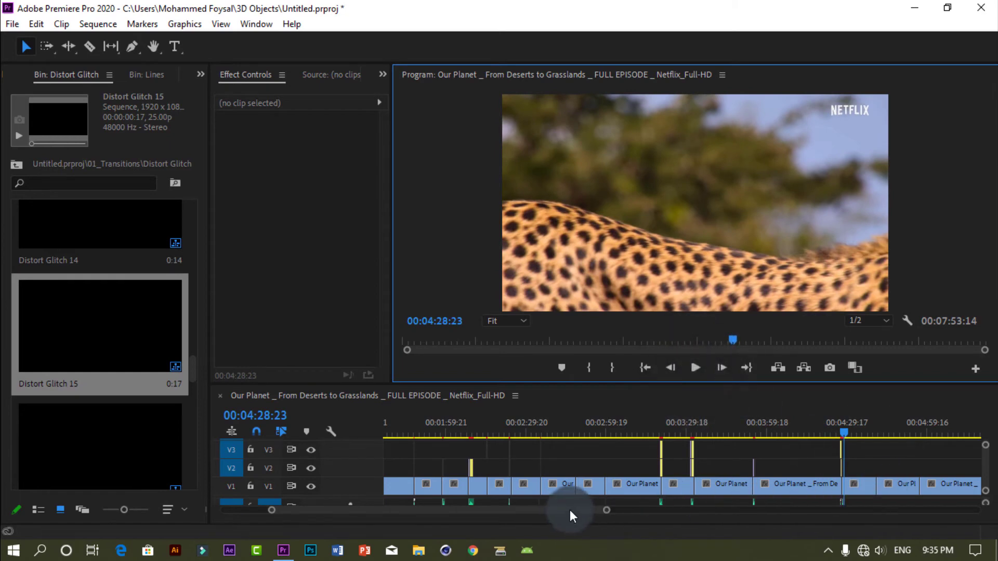
# Place Distort Glitch 19 above the cut near 00:04:41 and play across it from just before the cut as a preview.
pyautogui.moveTo(570, 510); pyautogui.dragTo(628, 507)
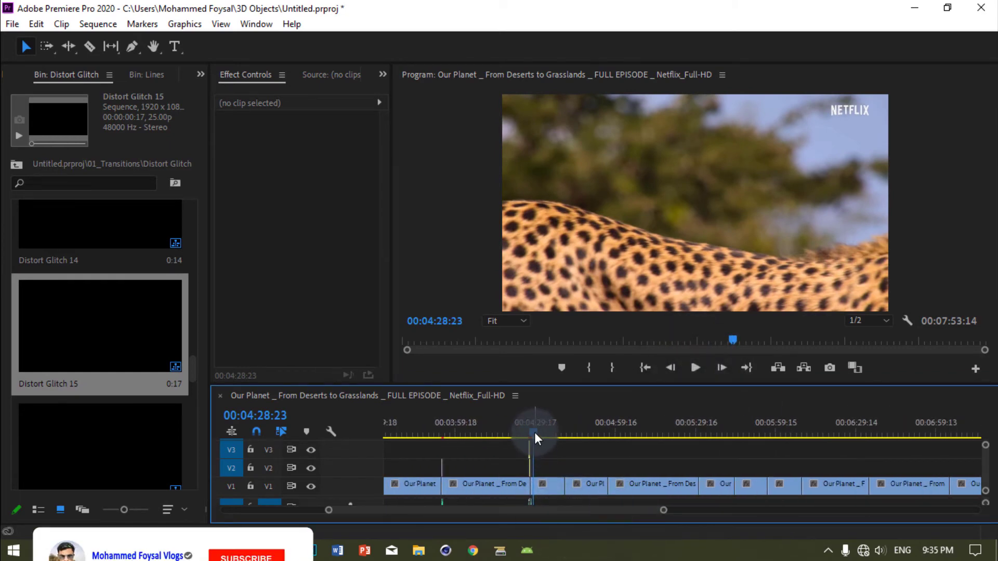
pyautogui.moveTo(534, 432); pyautogui.dragTo(565, 440)
pyautogui.scroll(-4, 192, 364)
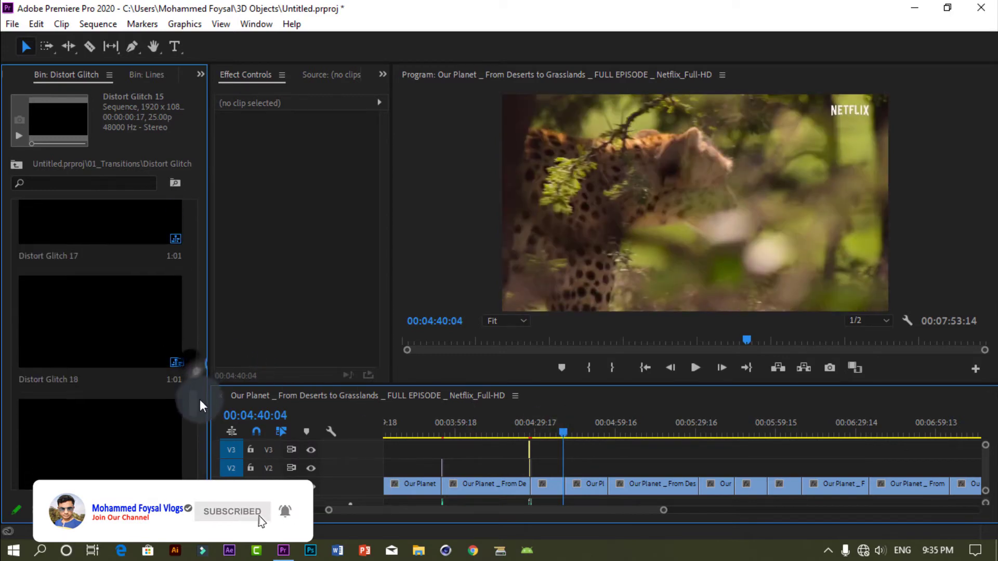
pyautogui.moveTo(105, 345); pyautogui.dragTo(561, 446)
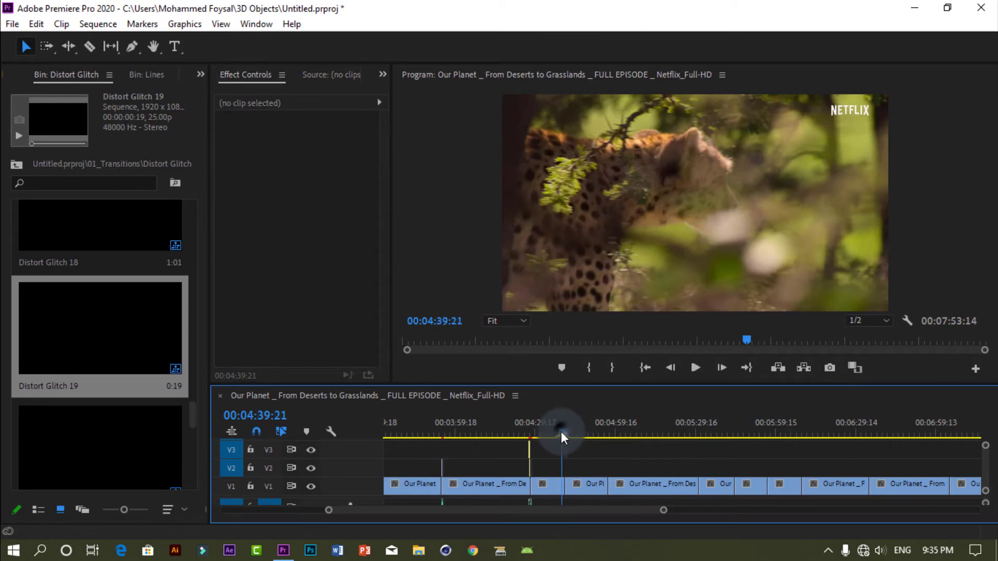
pyautogui.click(563, 431)
pyautogui.click(691, 369)
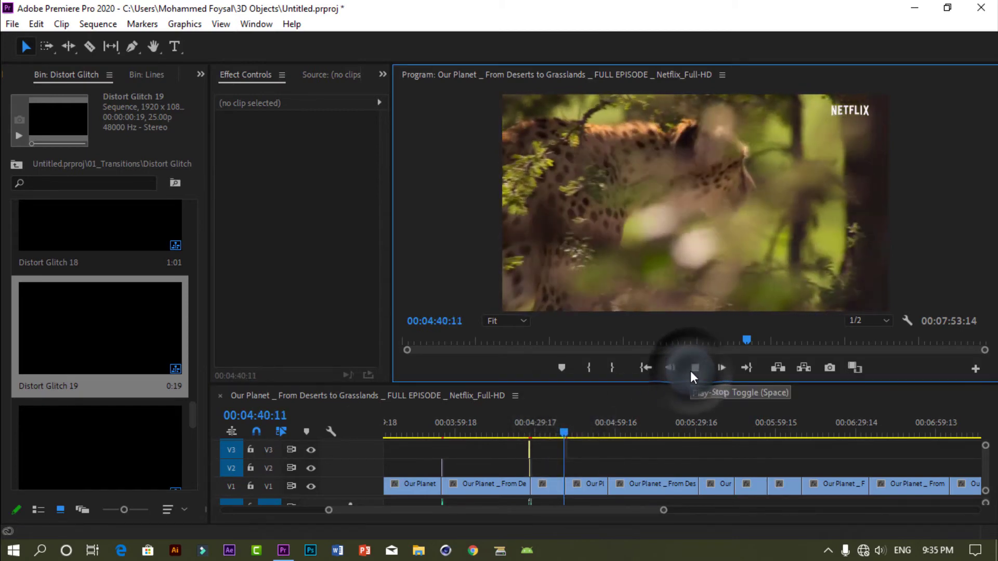
pyautogui.click(691, 371)
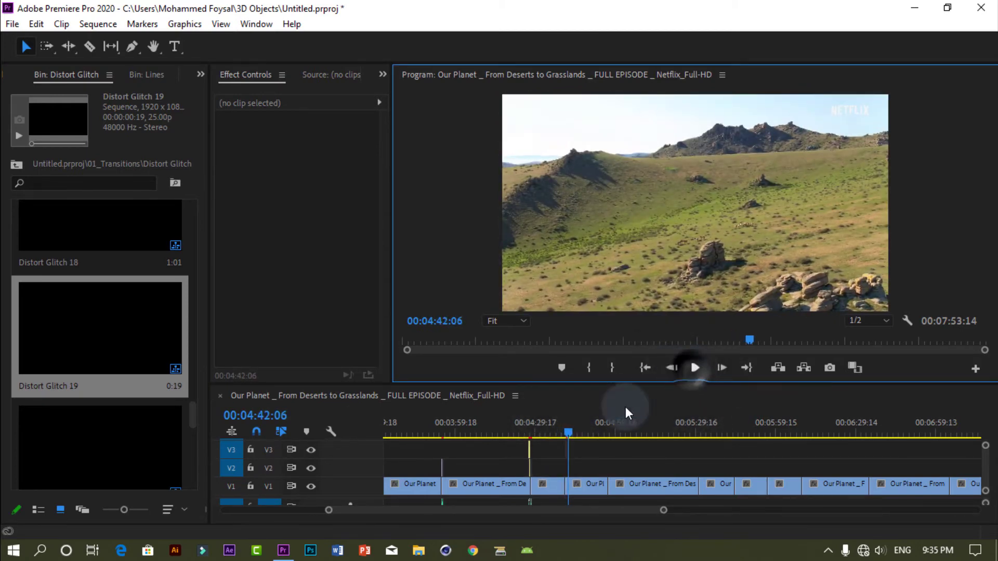
# Place Distort Glitch 13_1 above the next cut, near 00:04:57, and play across it from 00:04:55:18 as a preview.
pyautogui.moveTo(571, 435); pyautogui.dragTo(604, 434)
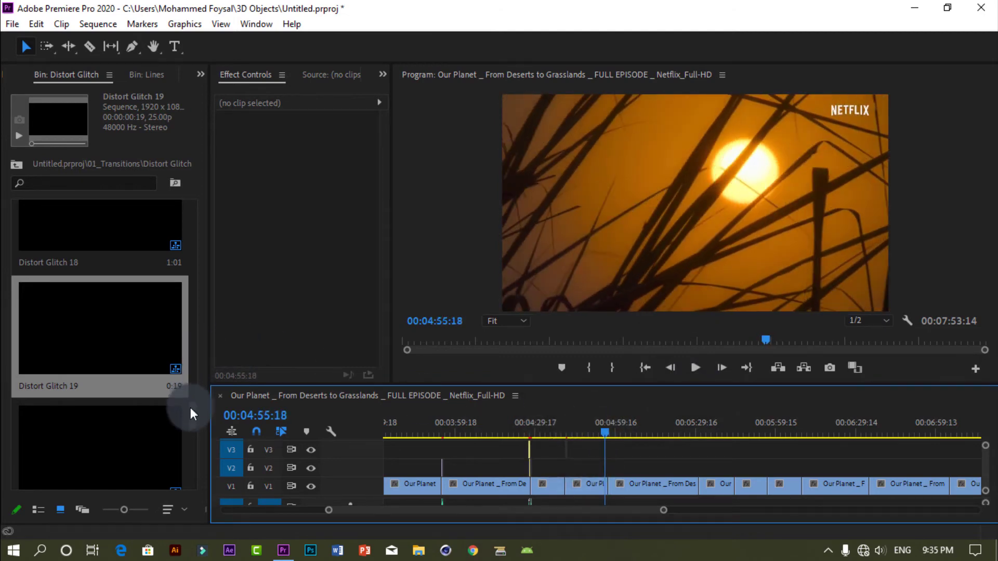
pyautogui.scroll(-5, 185, 432)
pyautogui.moveTo(81, 348); pyautogui.dragTo(608, 468)
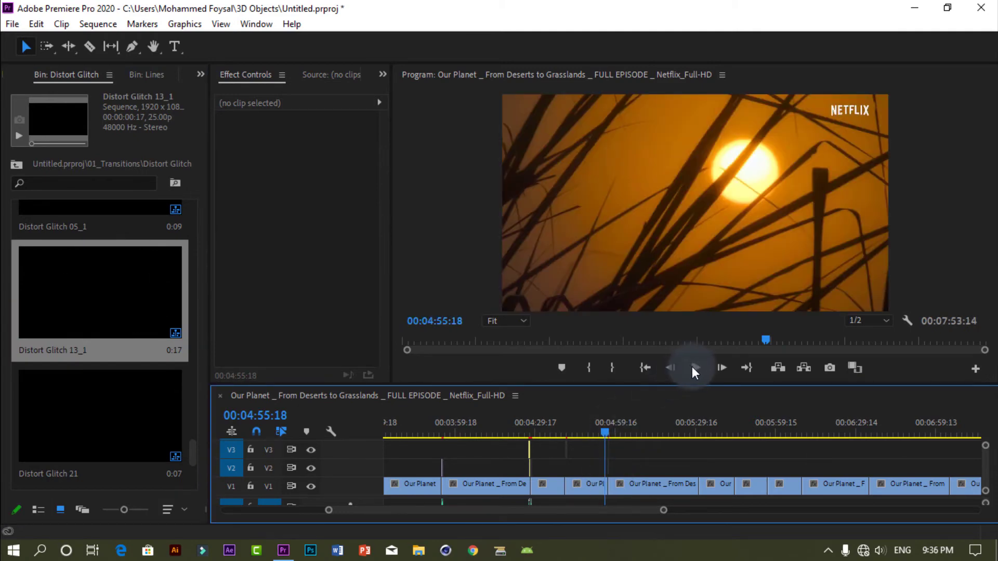
pyautogui.click(694, 368)
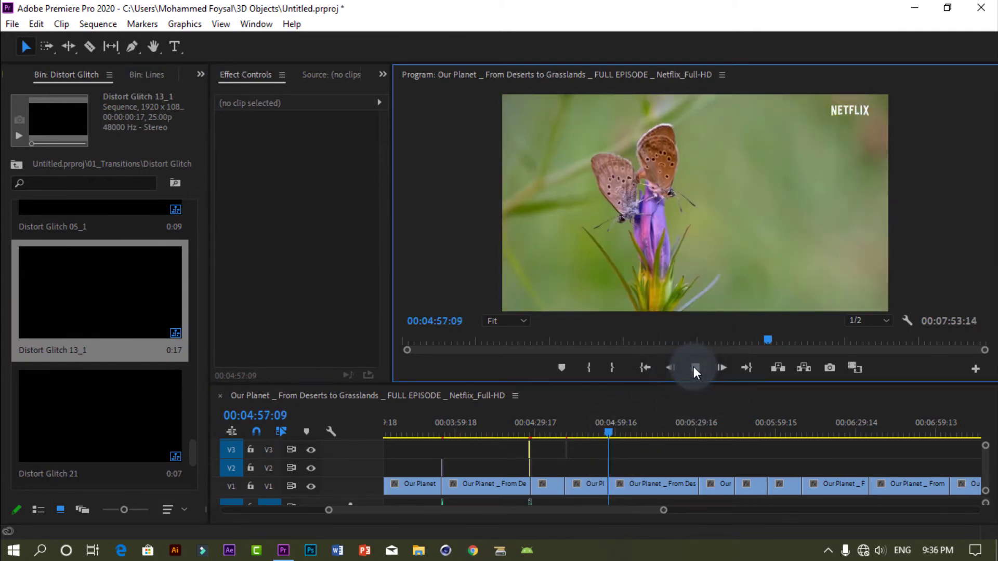
pyautogui.click(694, 368)
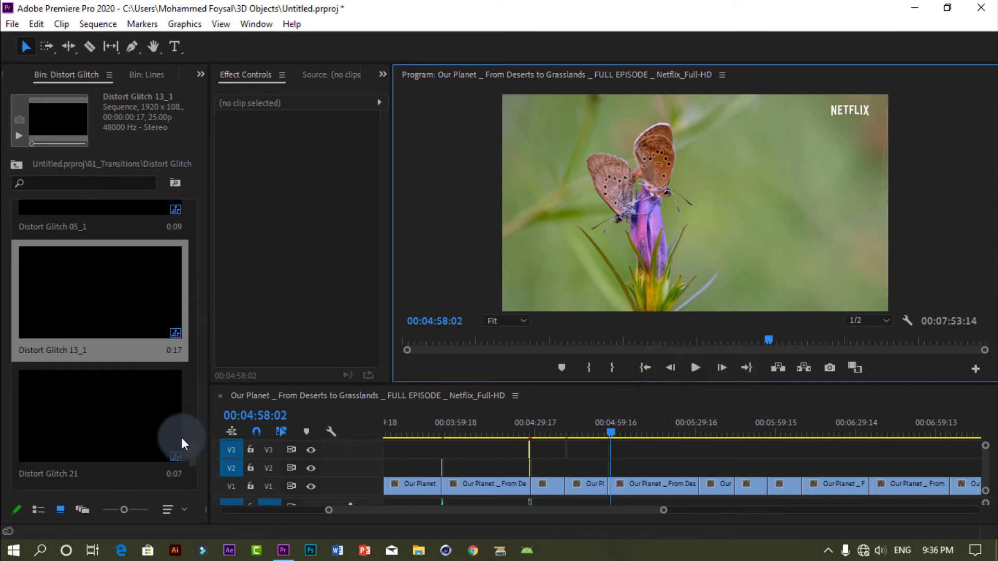
# Place Distort Glitch 04_1 above the cut near 00:05:30 and play across it from 00:05:29:16 as a preview.
pyautogui.moveTo(192, 452); pyautogui.dragTo(198, 484)
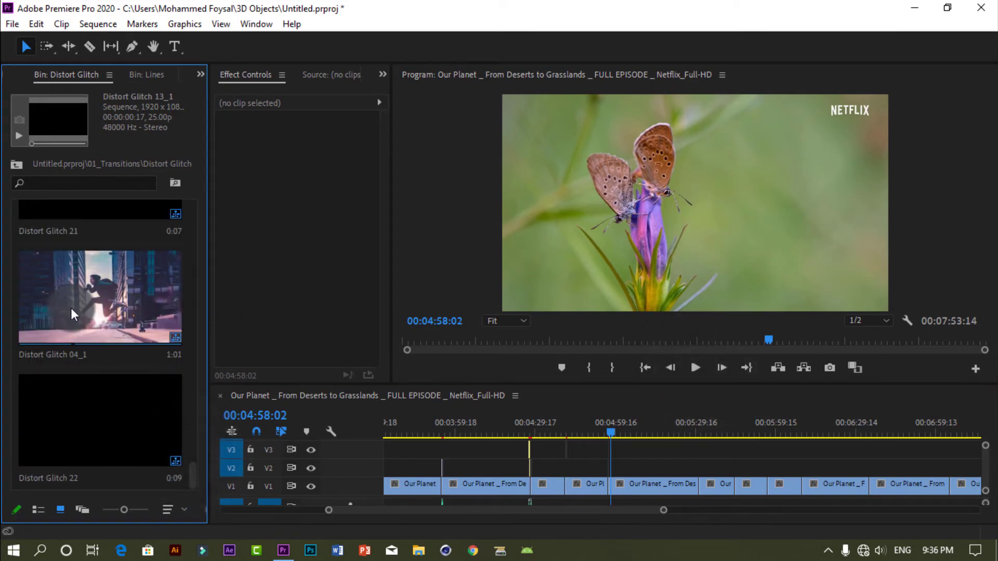
pyautogui.moveTo(83, 306); pyautogui.dragTo(672, 456)
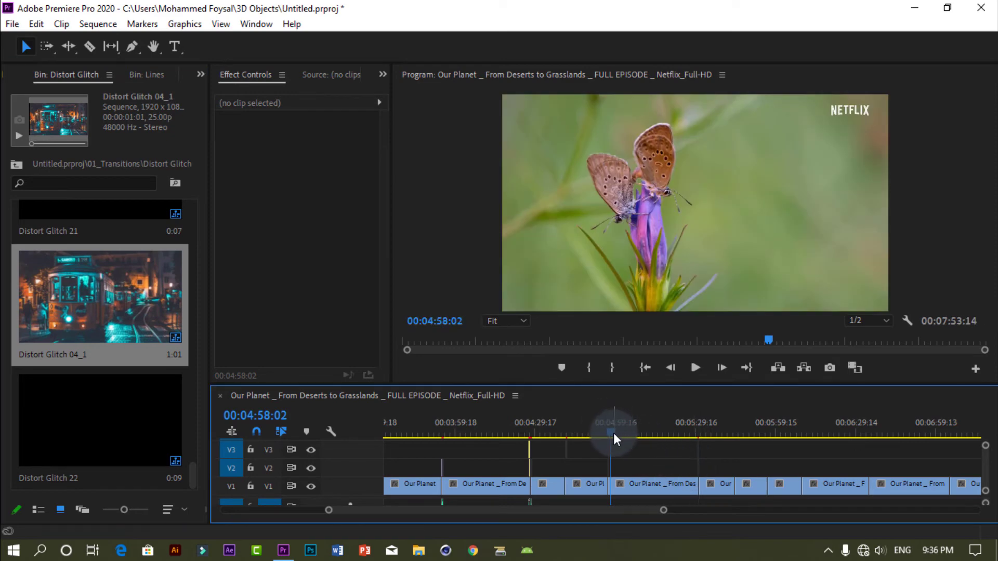
pyautogui.moveTo(613, 432); pyautogui.dragTo(695, 445)
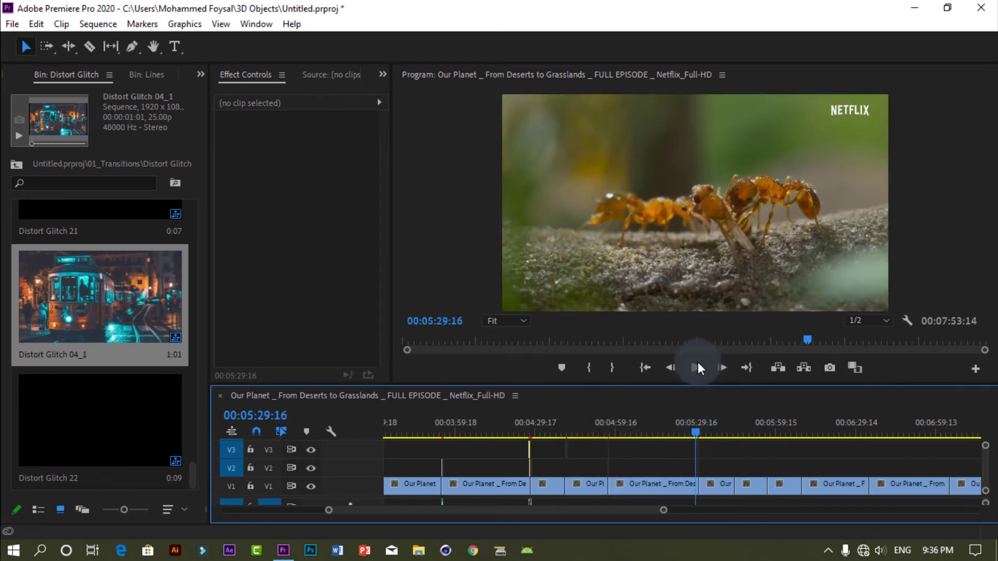
pyautogui.click(696, 368)
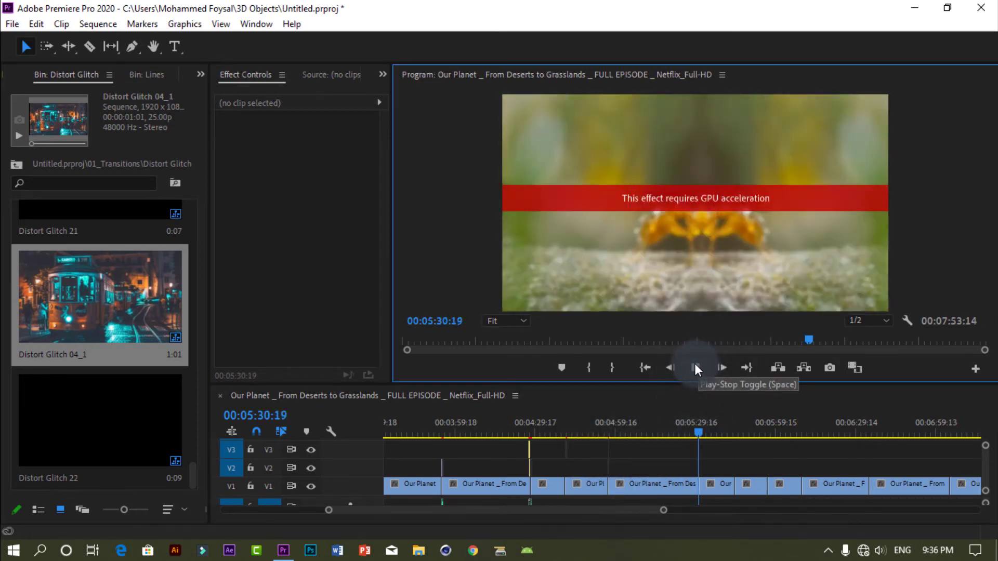
pyautogui.click(696, 368)
# Leave the Distort Glitch bin and open the Smoke bin of 01_Transitions.
pyautogui.moveTo(192, 479)
pyautogui.mouseDown()
pyautogui.moveTo(180, 338)
pyautogui.moveTo(185, 207)
pyautogui.moveTo(204, 483)
pyautogui.mouseUp()
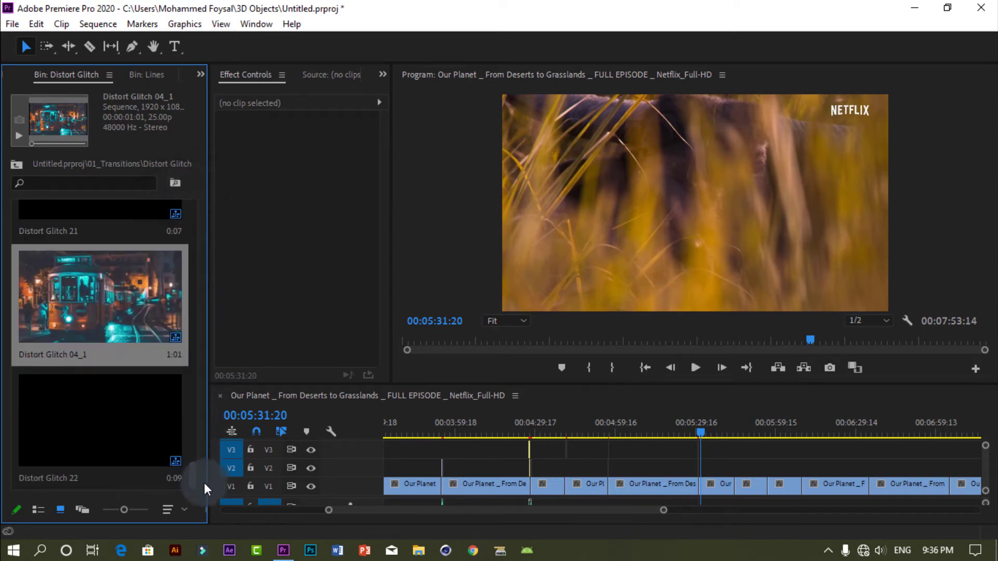
pyautogui.click(17, 167)
pyautogui.moveTo(195, 373); pyautogui.dragTo(186, 401)
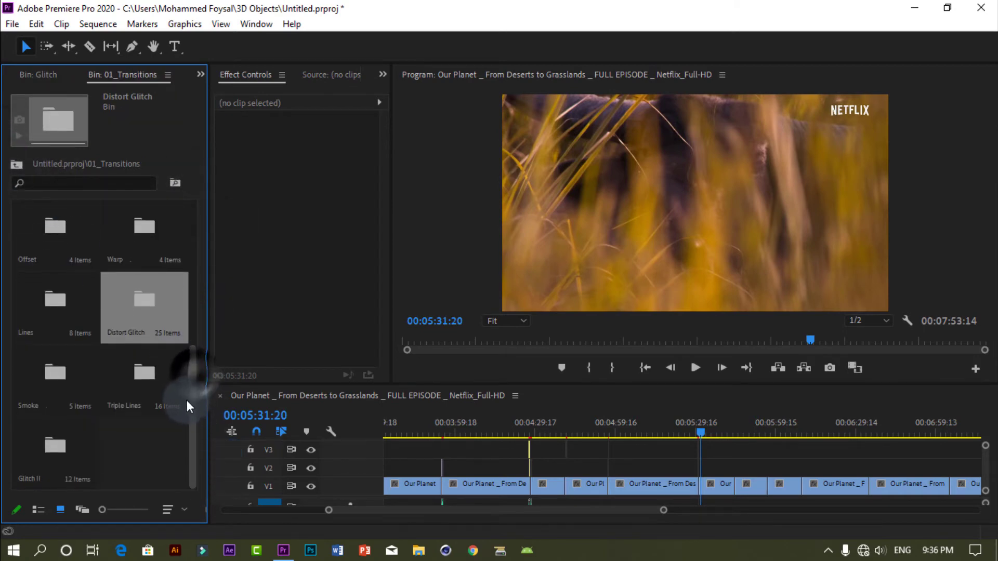
pyautogui.click(62, 384)
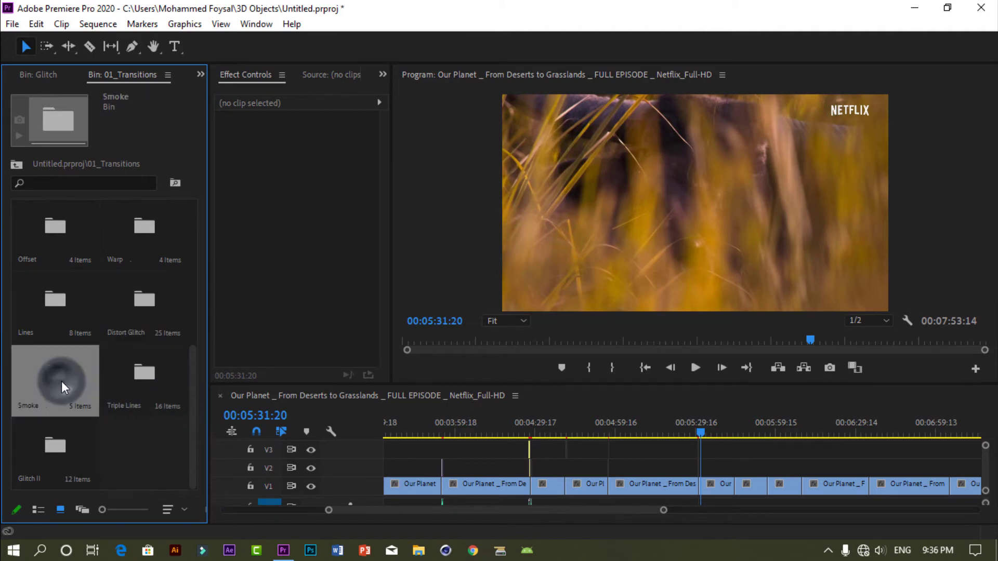
pyautogui.doubleClick(61, 387)
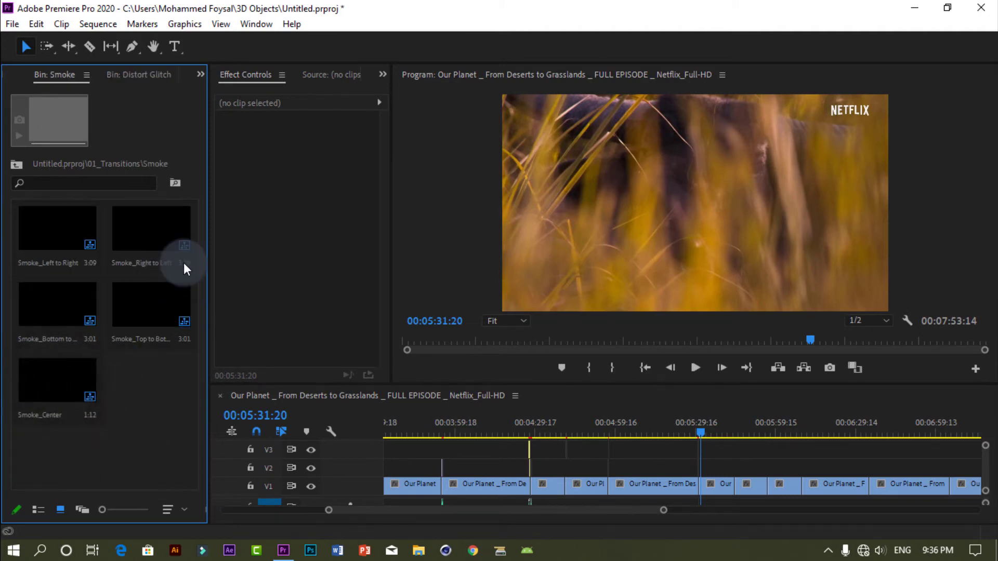
# Place Smoke_Left to Right above the cut near 00:05:43 and play across it from 00:05:42:19 as a preview.
pyautogui.moveTo(66, 240); pyautogui.dragTo(736, 464)
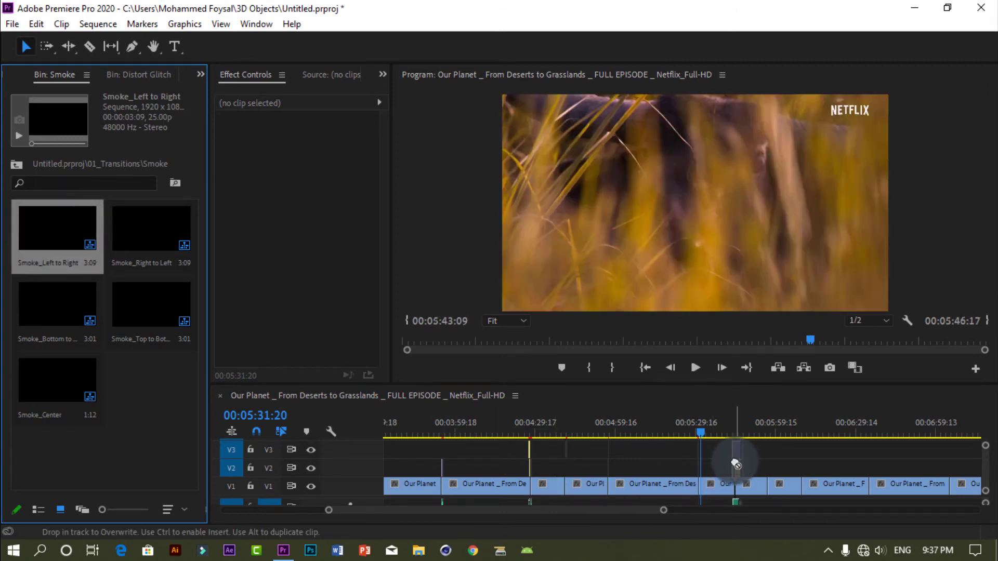
pyautogui.moveTo(703, 432); pyautogui.dragTo(732, 437)
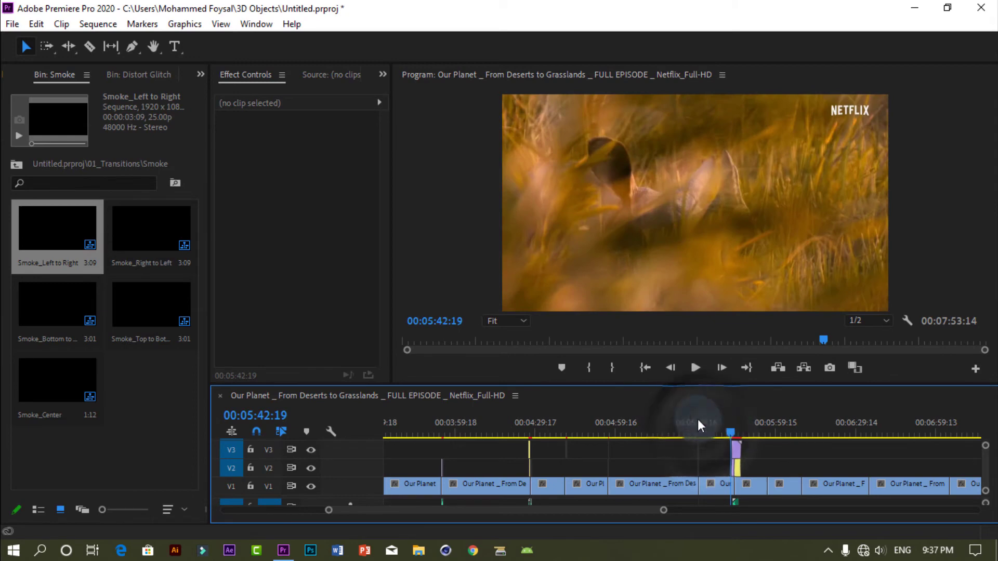
pyautogui.click(696, 369)
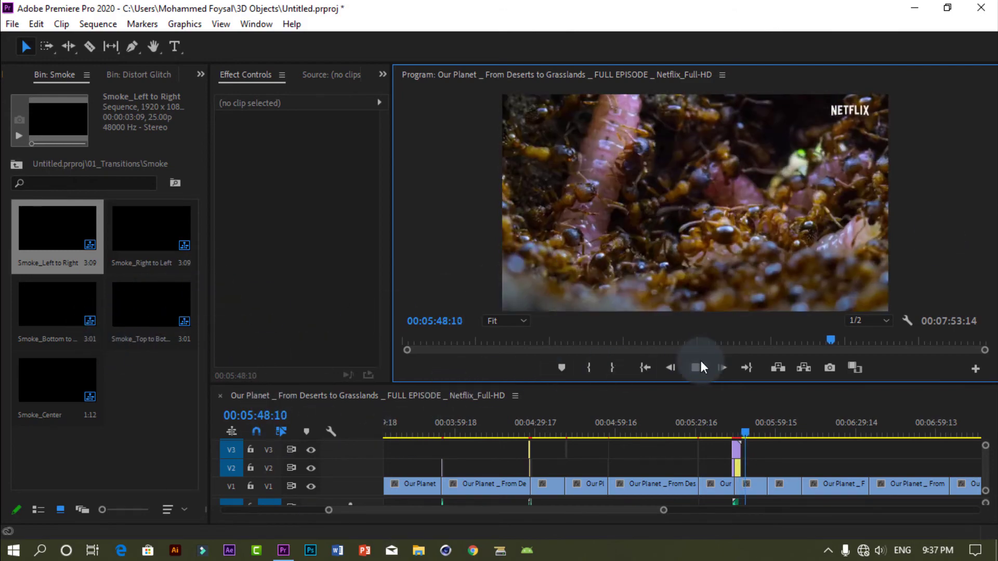
pyautogui.click(696, 366)
# Place Smoke_Center above the next cut, near 00:05:56, and play across it as a preview.
pyautogui.click(746, 431)
pyautogui.moveTo(760, 431); pyautogui.dragTo(766, 431)
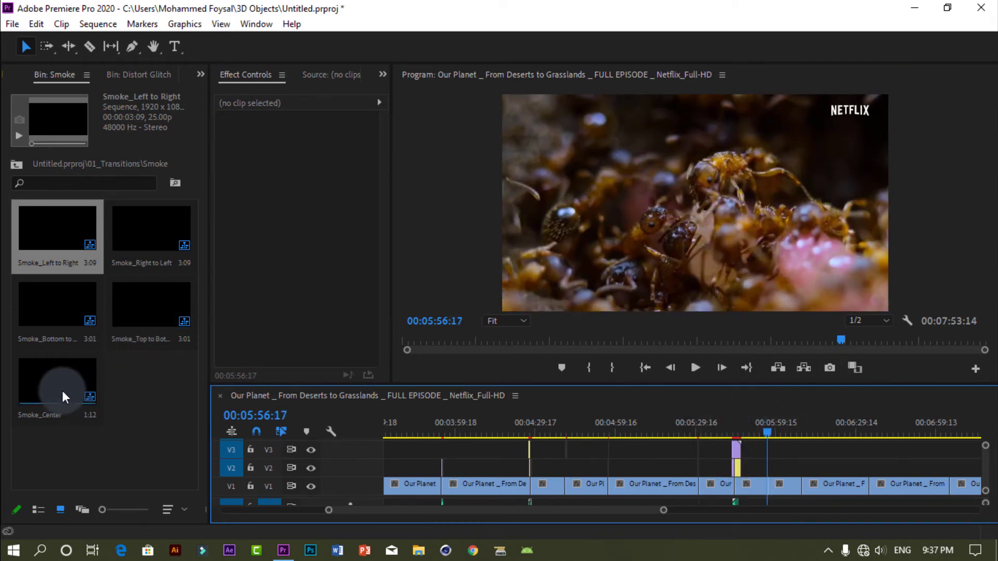
pyautogui.moveTo(61, 396); pyautogui.dragTo(770, 468)
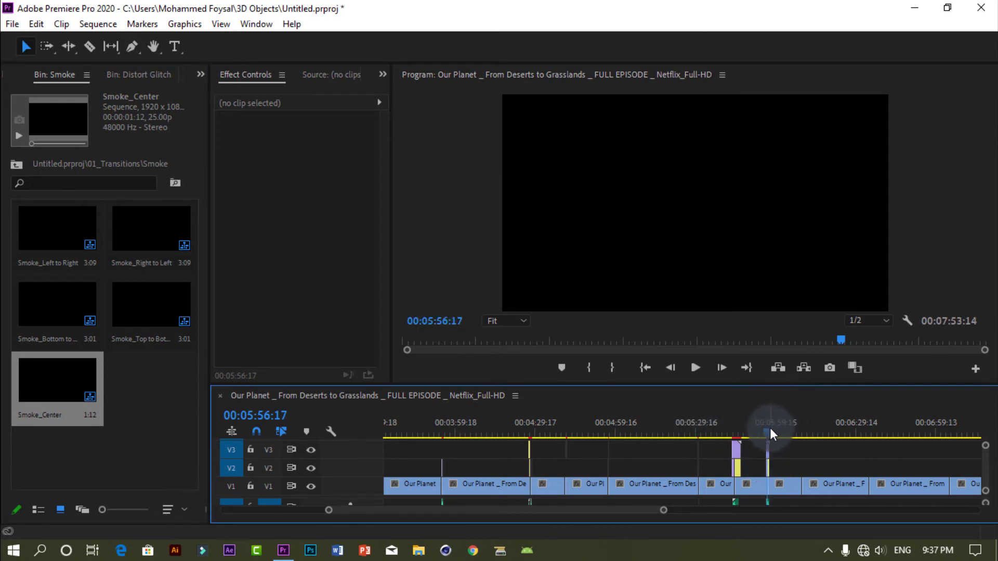
pyautogui.moveTo(770, 433); pyautogui.dragTo(767, 431)
pyautogui.click(695, 368)
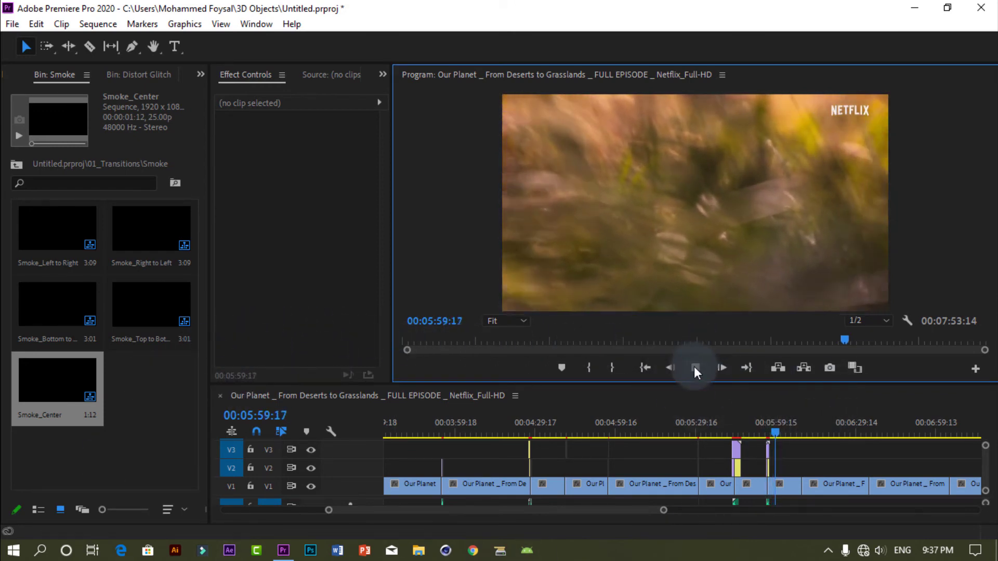
pyautogui.click(696, 368)
# Leave the Smoke bin and open the Triple Lines bin of 01_Transitions.
pyautogui.click(17, 162)
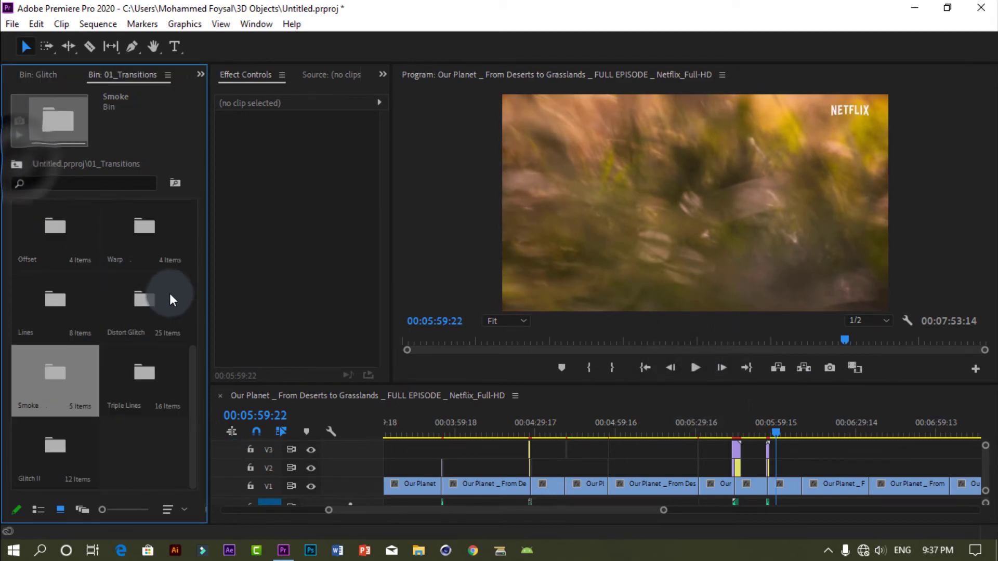
pyautogui.press('Right')
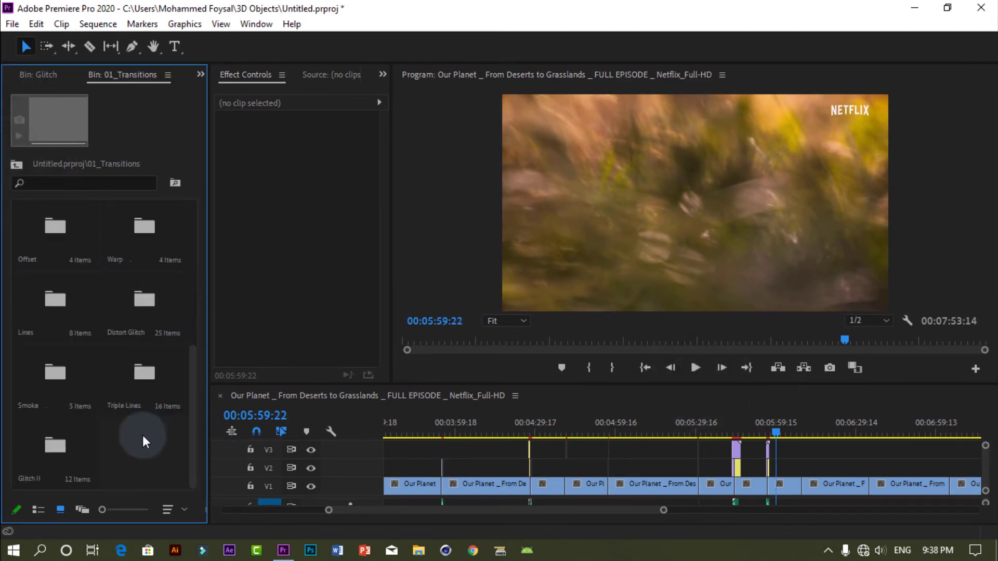
pyautogui.doubleClick(151, 399)
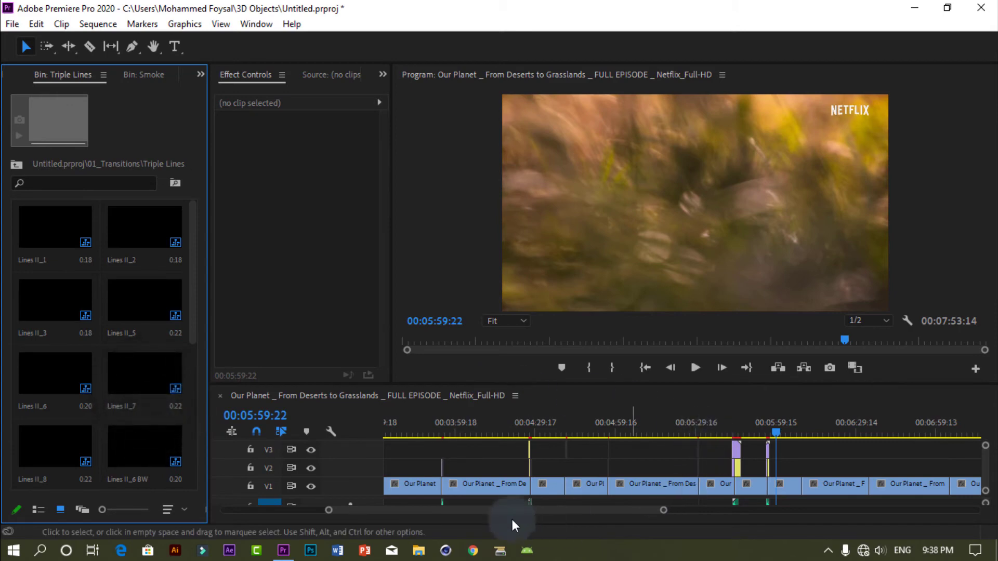
# Enlarge the bin thumbnails, place Lines II_1 above the cut near 00:06:09 and play across it from 00:06:08:03 as a preview.
pyautogui.moveTo(485, 510); pyautogui.dragTo(534, 514)
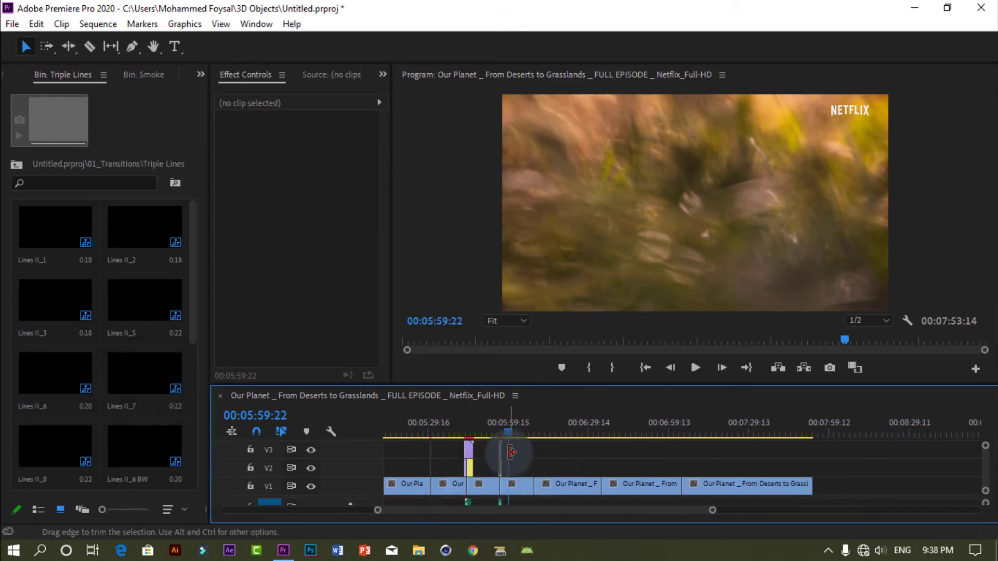
pyautogui.moveTo(508, 432); pyautogui.dragTo(530, 438)
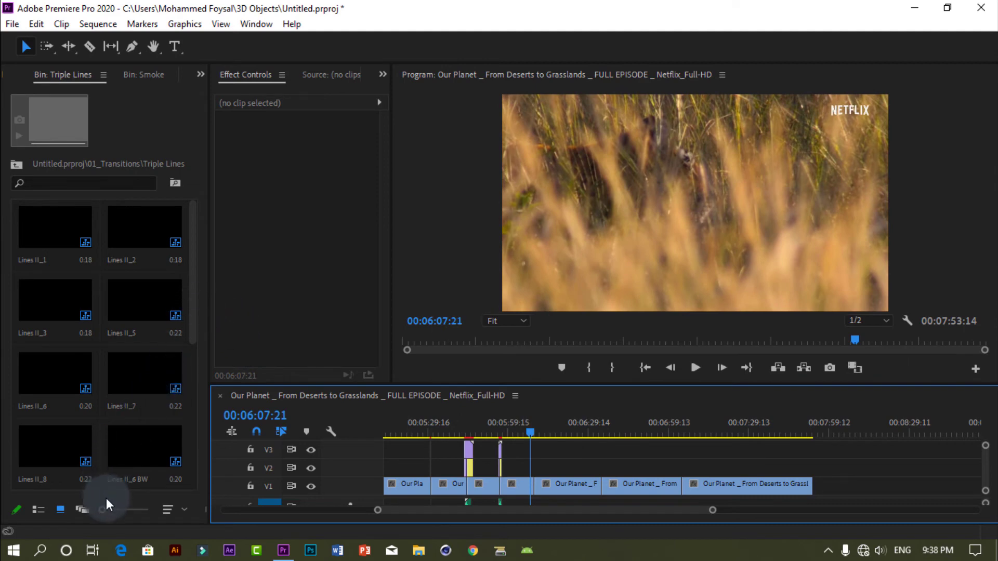
pyautogui.moveTo(108, 511); pyautogui.dragTo(117, 508)
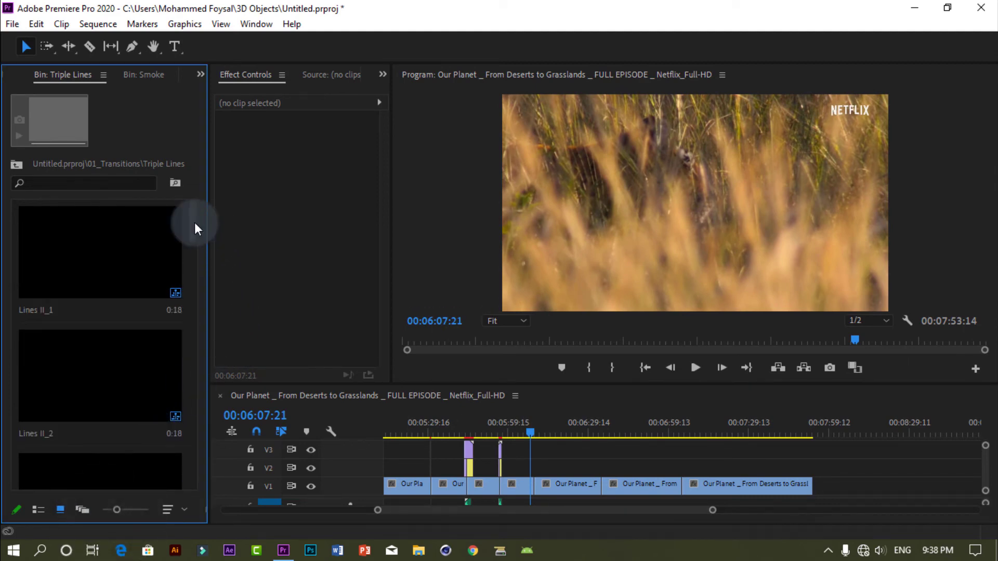
pyautogui.moveTo(92, 245); pyautogui.dragTo(532, 432)
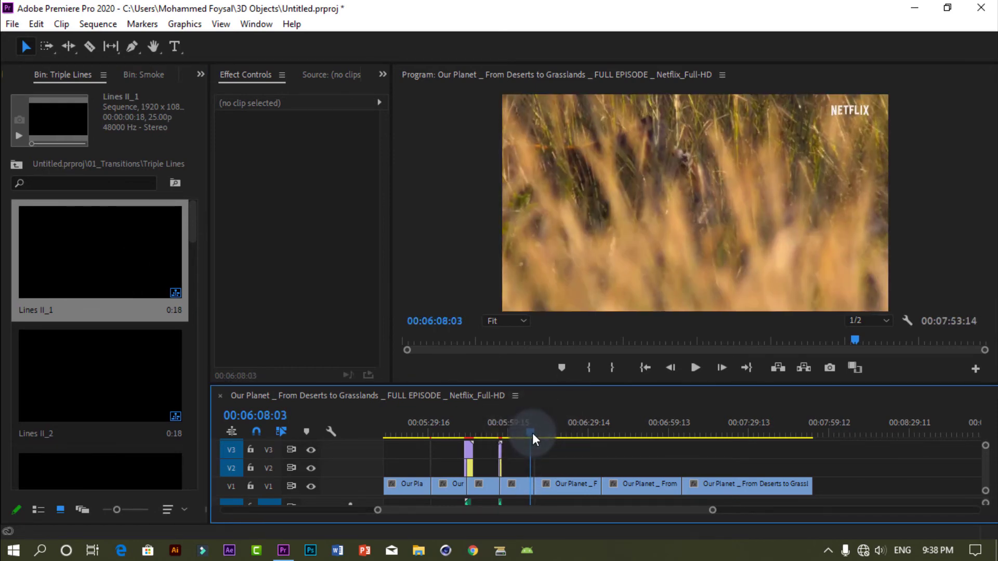
pyautogui.click(686, 367)
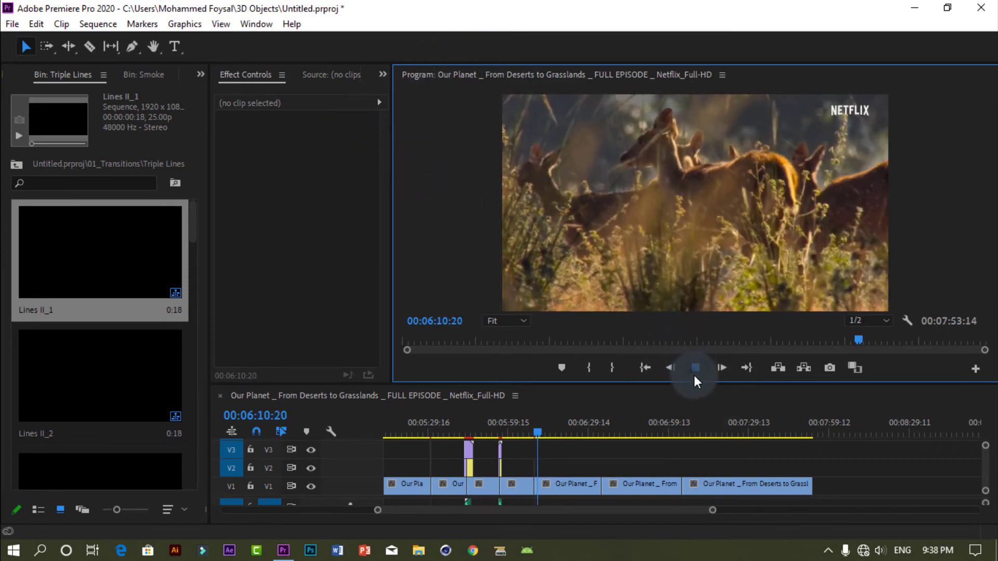
pyautogui.click(695, 370)
# Place Lines II_6 BW above the cut near 00:06:34 and play across it from 00:06:33:14 as a preview.
pyautogui.moveTo(543, 435); pyautogui.dragTo(598, 432)
pyautogui.moveTo(188, 241); pyautogui.dragTo(192, 266)
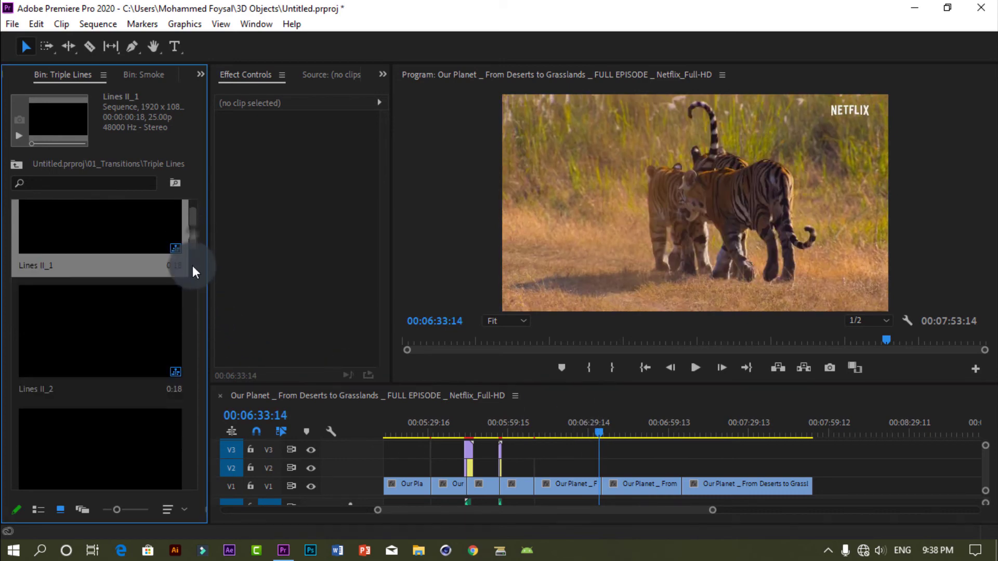
pyautogui.scroll(-3, 163, 339)
pyautogui.moveTo(109, 352); pyautogui.dragTo(603, 468)
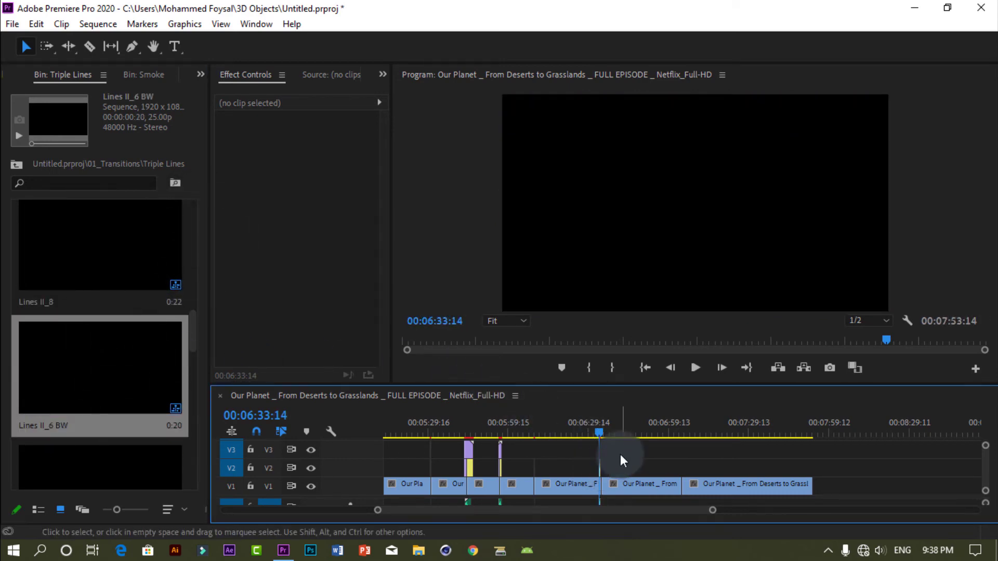
pyautogui.click(597, 431)
pyautogui.click(600, 433)
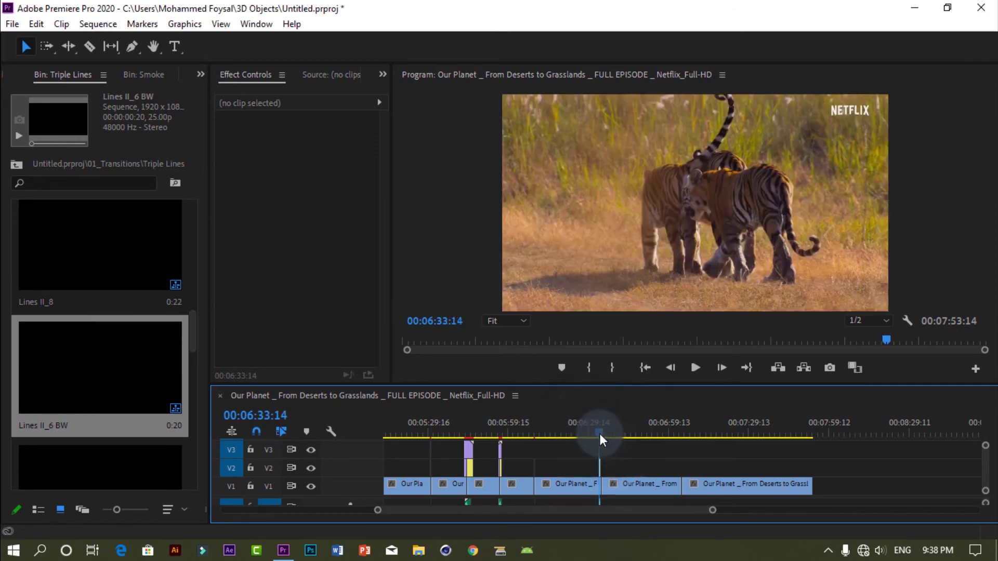
pyautogui.click(694, 370)
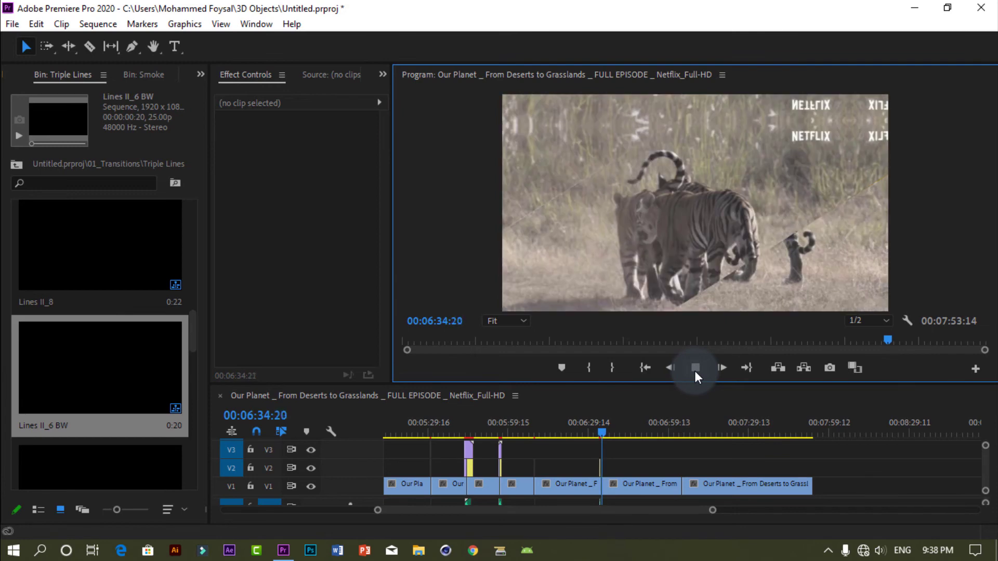
pyautogui.click(695, 370)
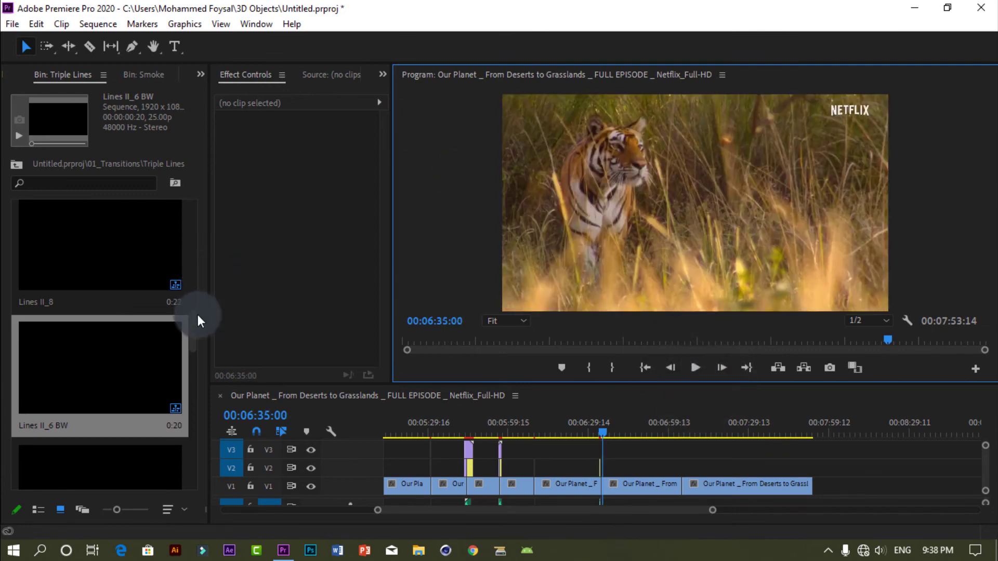
# Place Lines II_4 BW above the cut near 00:07:04 and play across it as a preview.
pyautogui.moveTo(198, 316); pyautogui.dragTo(186, 381)
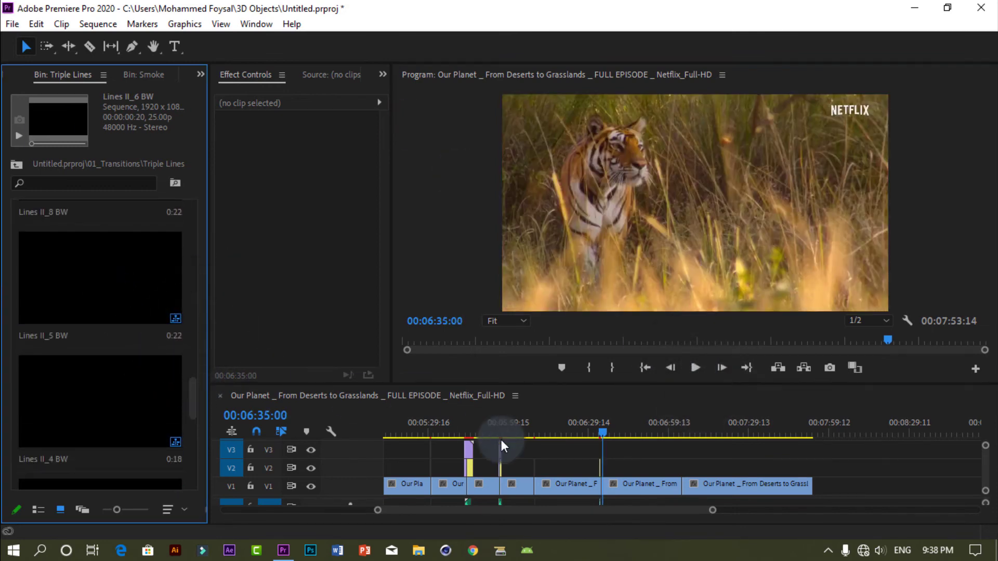
pyautogui.moveTo(606, 432); pyautogui.dragTo(683, 436)
pyautogui.moveTo(116, 397); pyautogui.dragTo(678, 436)
pyautogui.click(696, 367)
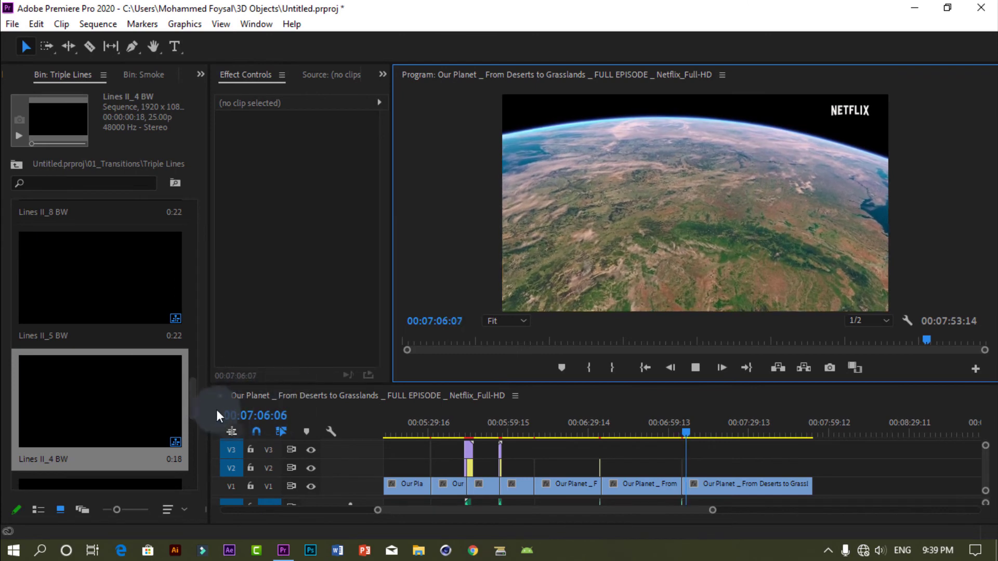
# Place Lines II_2 BW above the clip near 00:06:48 and play across it from 00:06:46:23 as a preview.
pyautogui.moveTo(193, 399); pyautogui.dragTo(186, 430)
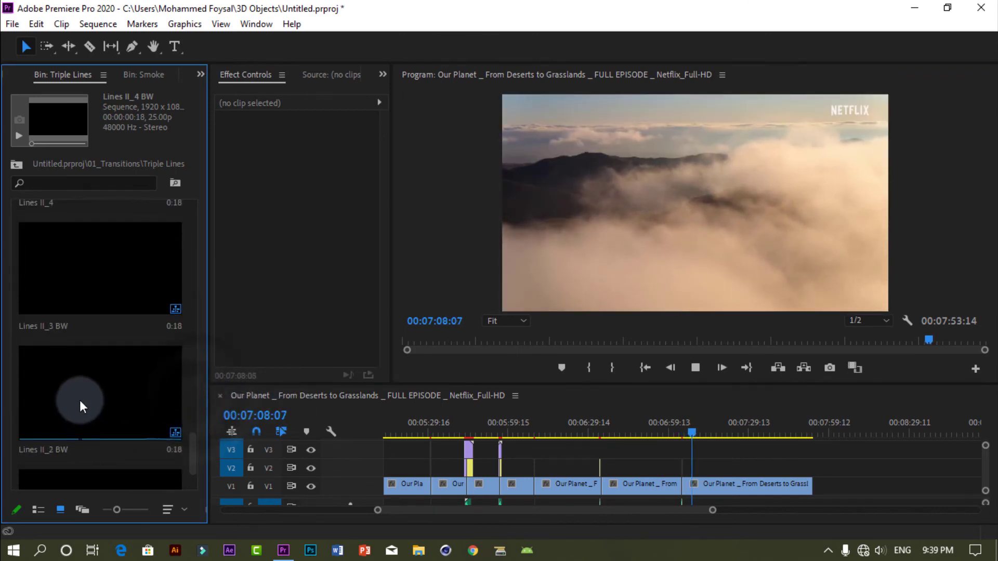
pyautogui.moveTo(80, 403); pyautogui.dragTo(636, 433)
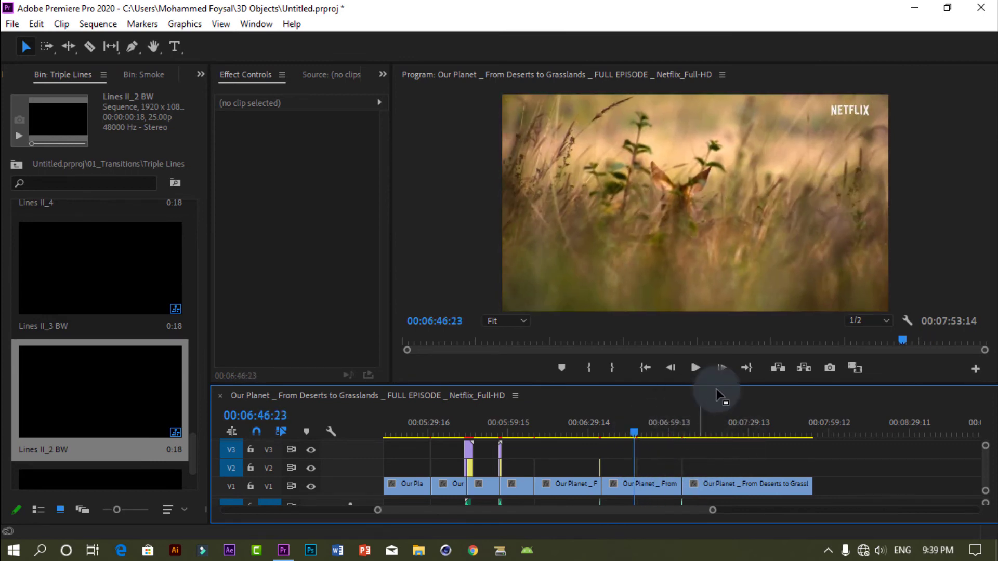
pyautogui.click(697, 369)
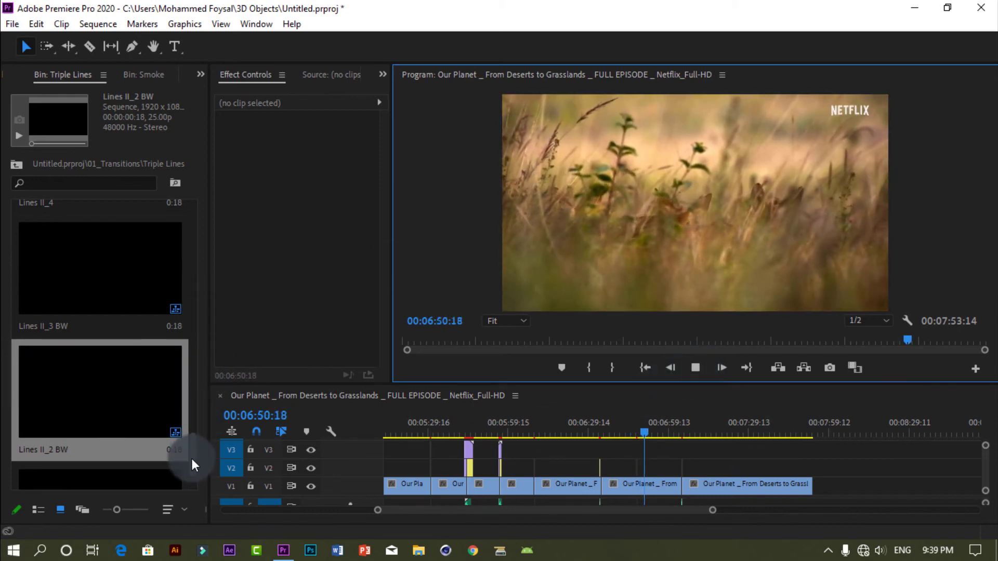
# Place Lines II_1 BW within the last clip at about 00:07:28:23 and play across it as a preview.
pyautogui.scroll(-2, 194, 463)
pyautogui.moveTo(101, 435); pyautogui.dragTo(747, 487)
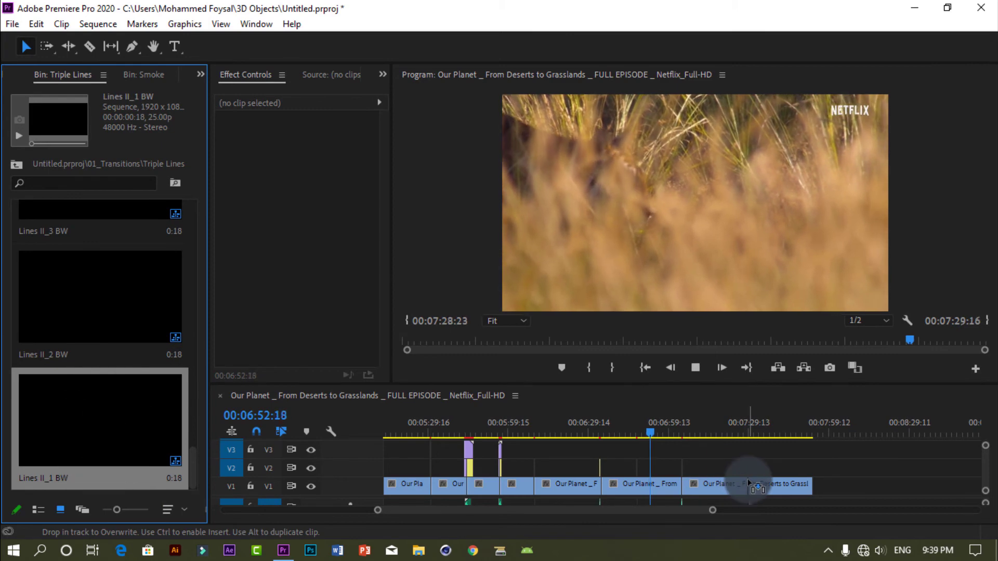
pyautogui.moveTo(653, 437); pyautogui.dragTo(745, 441)
pyautogui.click(696, 367)
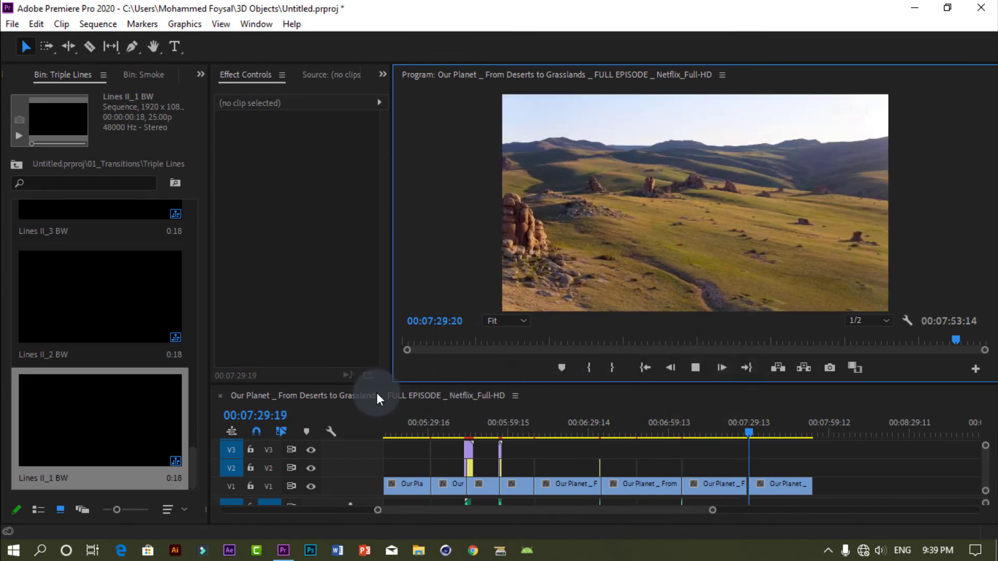
pyautogui.click(695, 368)
# Leave the Triple Lines bin, open the Glitch II bin of 01_Transitions and browse its presets.
pyautogui.moveTo(754, 430); pyautogui.dragTo(512, 416)
pyautogui.click(18, 164)
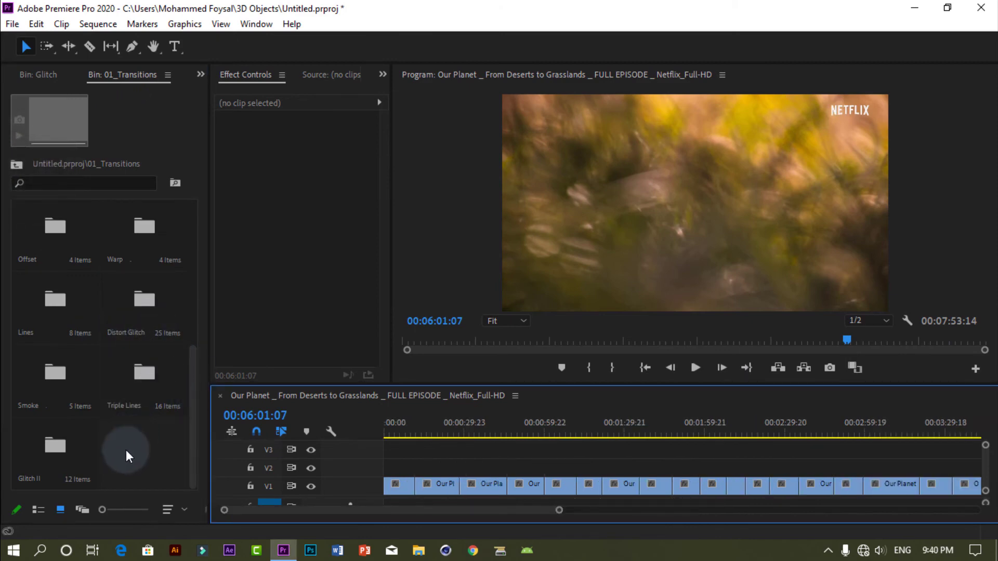
pyautogui.doubleClick(64, 449)
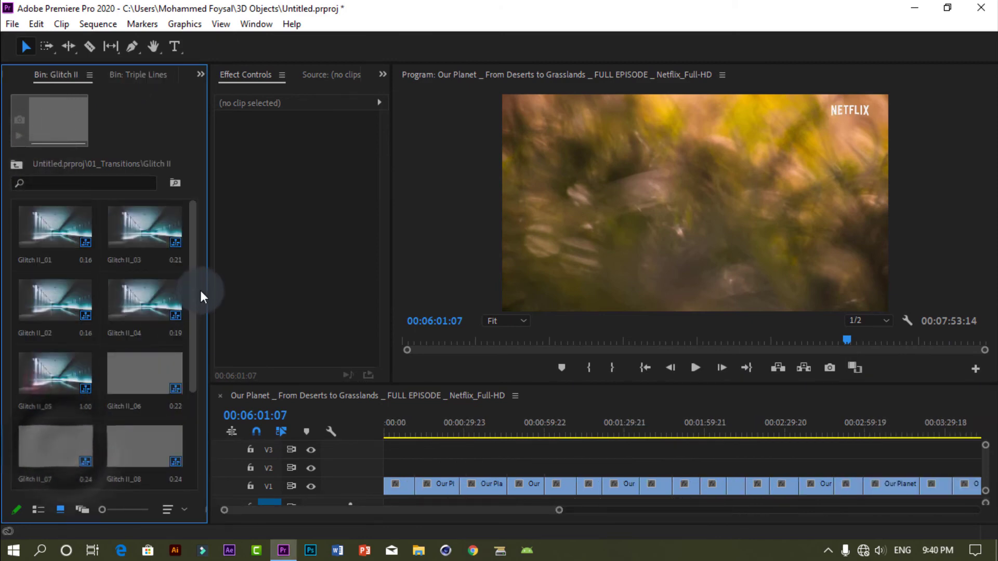
pyautogui.scroll(-3, 191, 378)
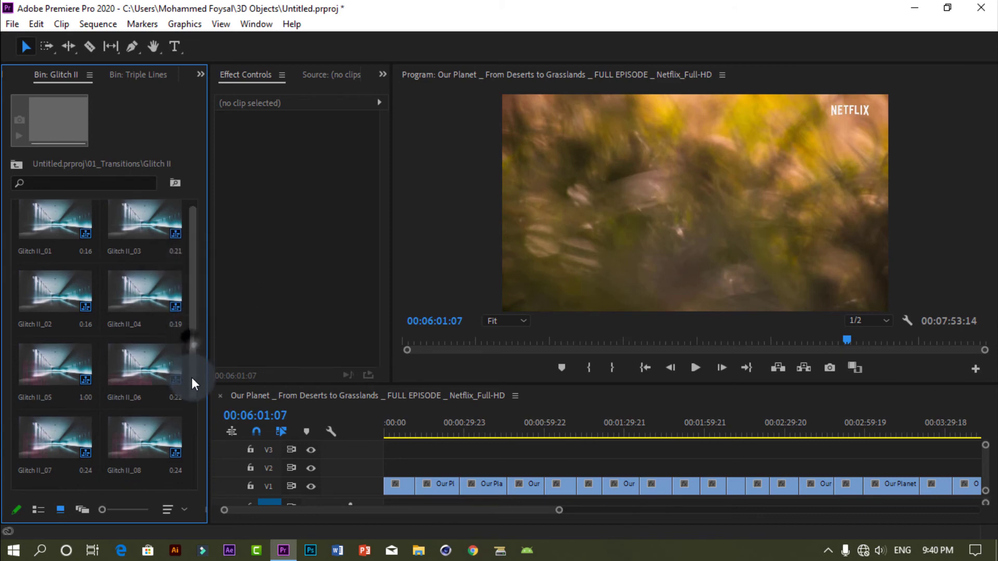
pyautogui.moveTo(191, 354); pyautogui.dragTo(185, 260)
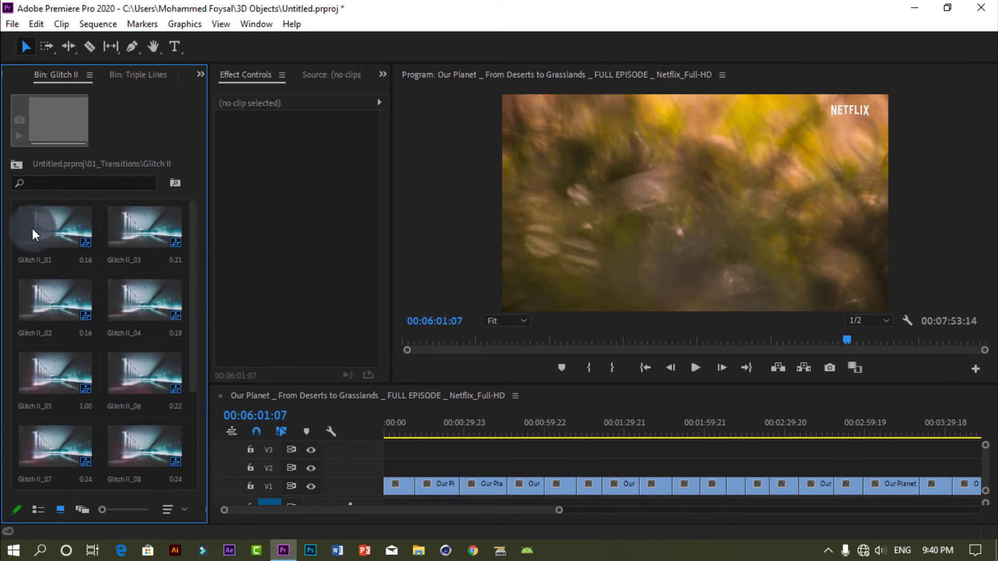
pyautogui.click(17, 166)
pyautogui.doubleClick(76, 460)
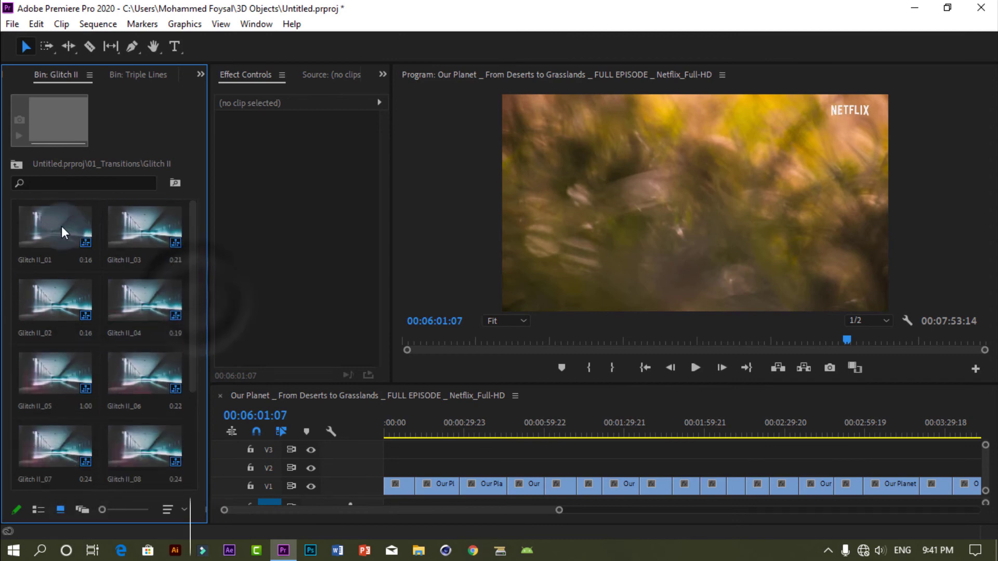
# Place Glitch II_01 above the first cut, near 00:00:12, and play across it from 00:00:10:09 as a preview.
pyautogui.moveTo(54, 227); pyautogui.dragTo(423, 474)
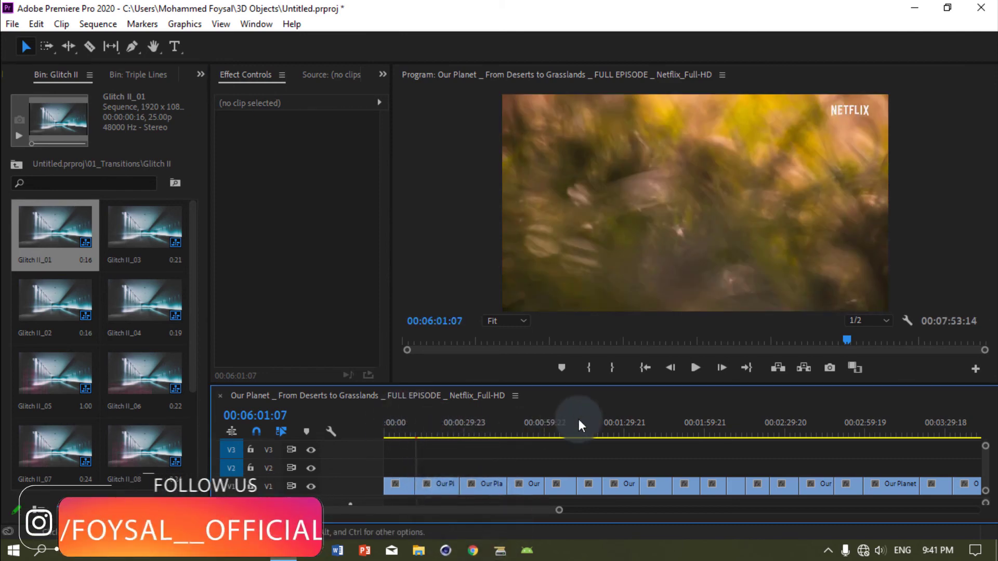
pyautogui.click(695, 368)
pyautogui.click(695, 367)
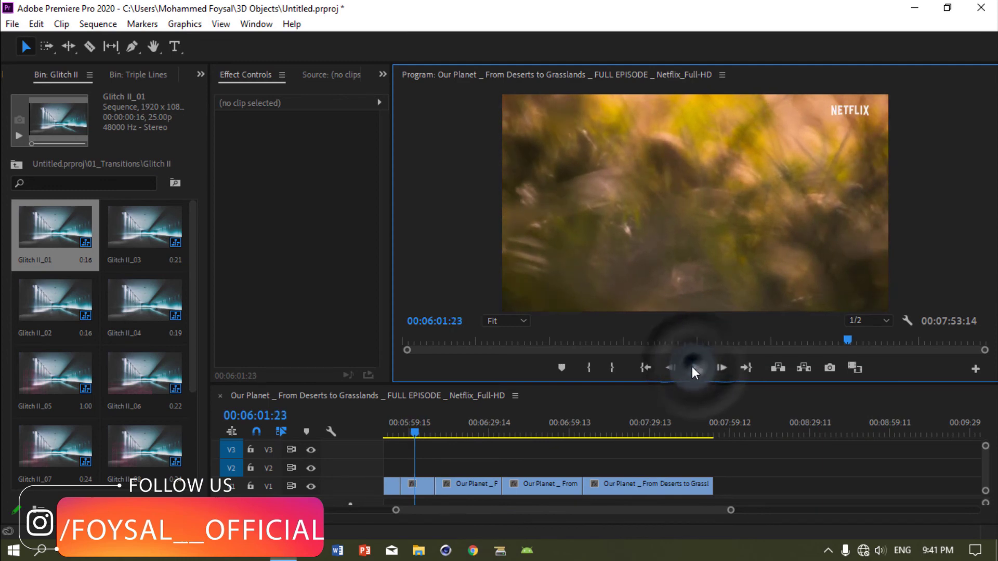
pyautogui.moveTo(426, 514); pyautogui.dragTo(392, 515)
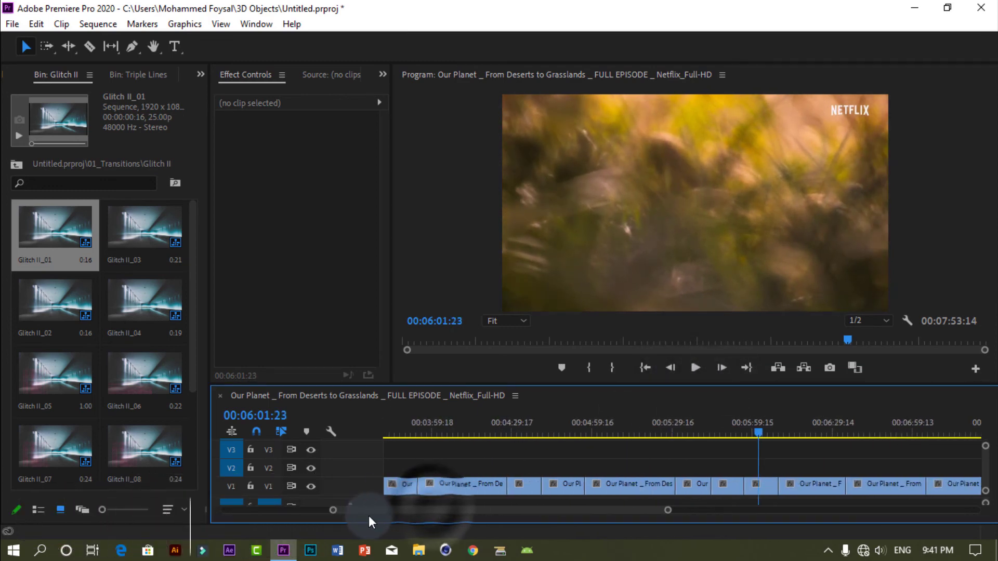
pyautogui.moveTo(764, 433); pyautogui.dragTo(368, 428)
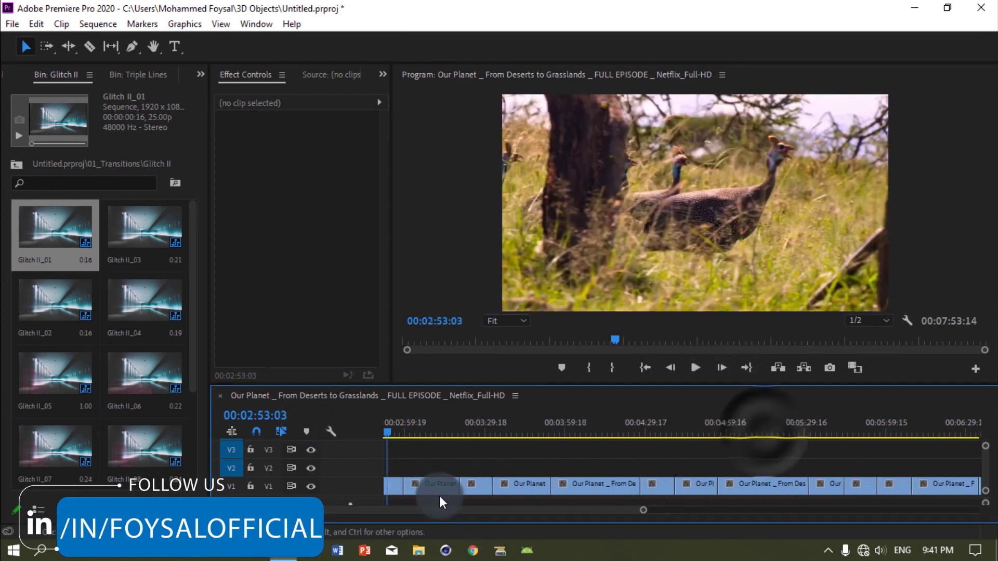
pyautogui.moveTo(442, 510); pyautogui.dragTo(382, 516)
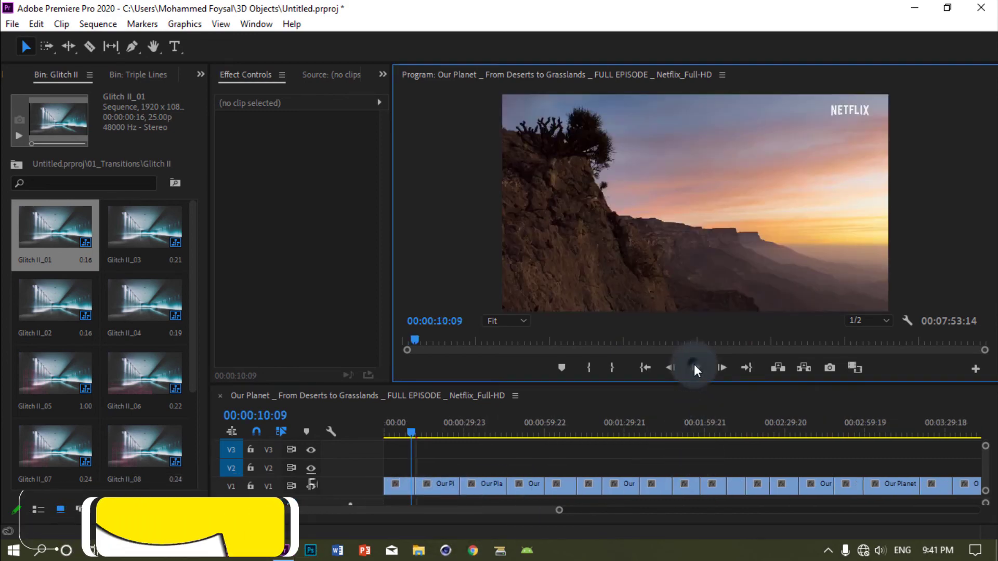
pyautogui.click(697, 369)
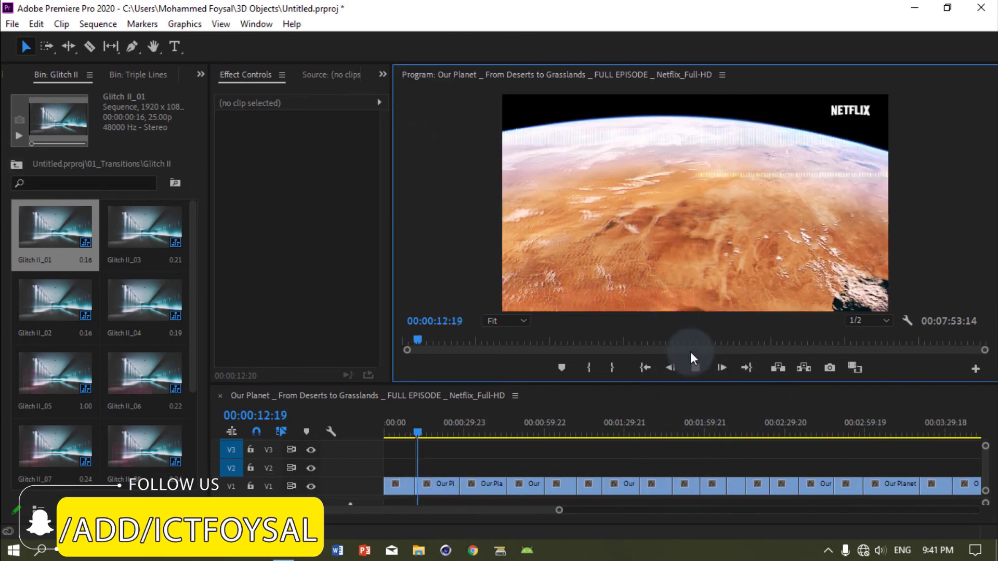
pyautogui.click(694, 368)
# Place Glitch II_08, Glitch II_10, Glitch II_11 and Glitch II_12 above the cuts near 00:00:46, 00:01:12, 00:01:21 and 00:01:35.
pyautogui.moveTo(418, 441); pyautogui.dragTo(454, 435)
pyautogui.moveTo(191, 332); pyautogui.dragTo(463, 442)
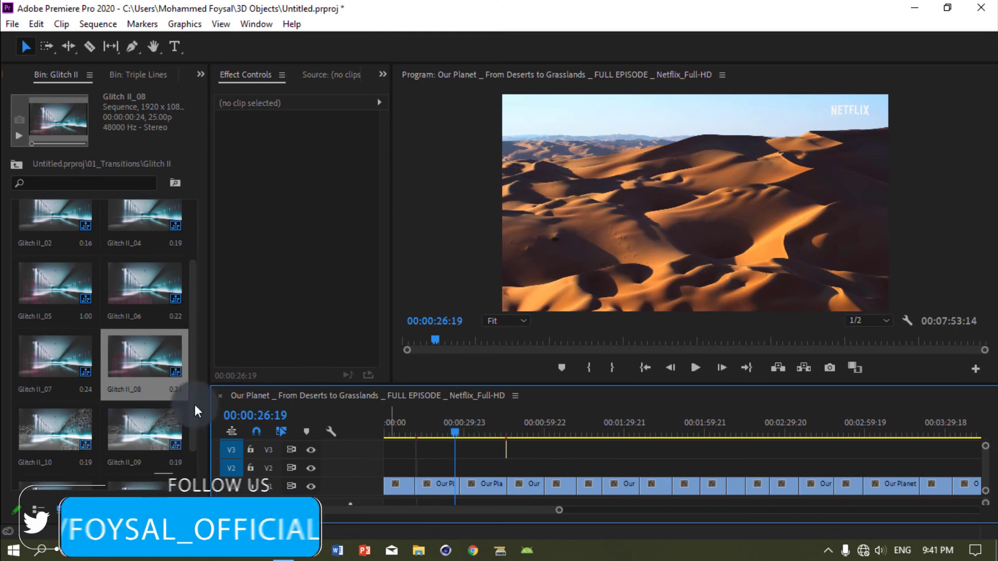
pyautogui.moveTo(52, 440); pyautogui.dragTo(577, 461)
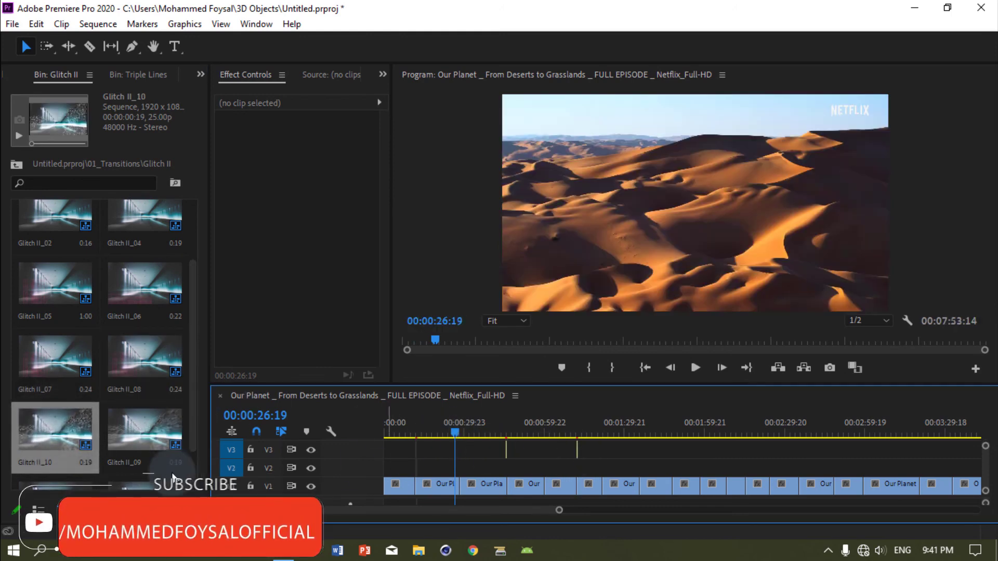
pyautogui.scroll(-2, 195, 402)
pyautogui.moveTo(152, 443); pyautogui.dragTo(600, 458)
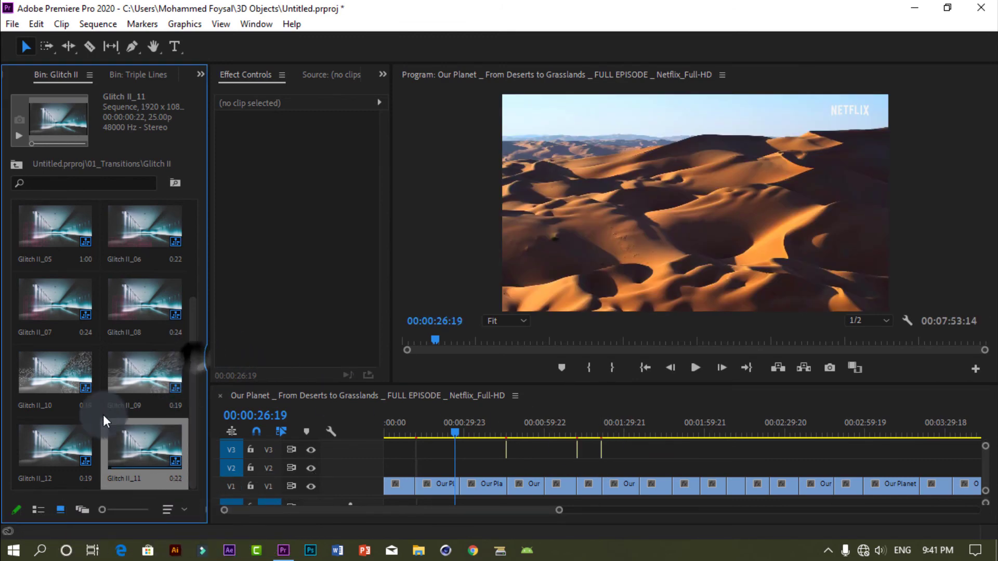
pyautogui.moveTo(57, 447); pyautogui.dragTo(601, 448)
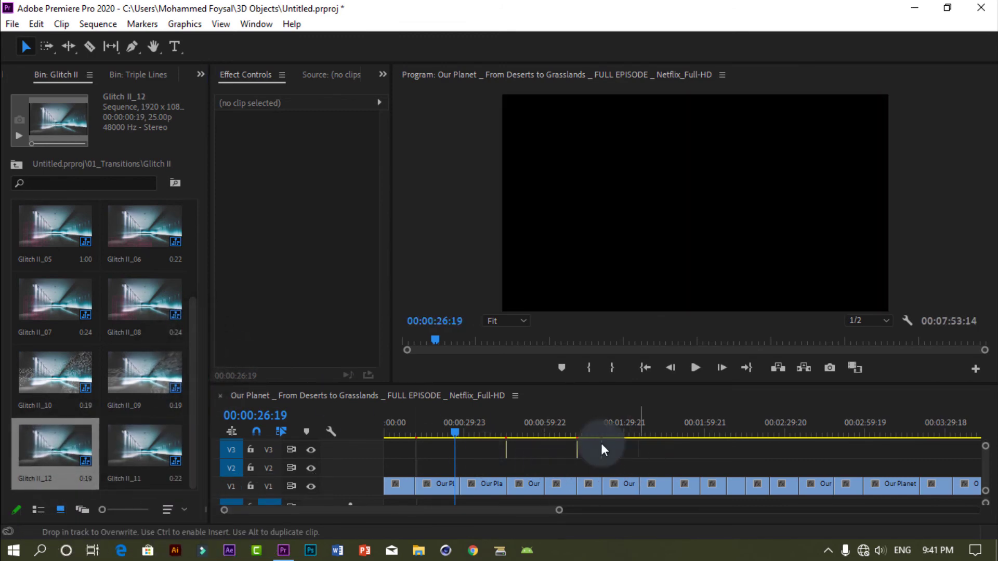
# Play across the Glitch II_08 transition from 00:00:43:11 as a preview.
pyautogui.moveTo(460, 428); pyautogui.dragTo(500, 429)
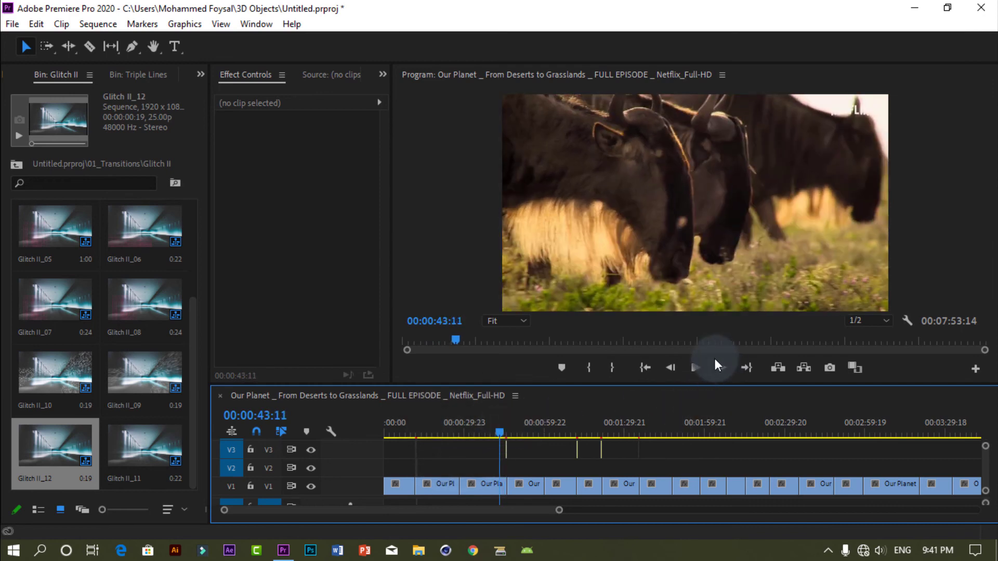
pyautogui.click(696, 368)
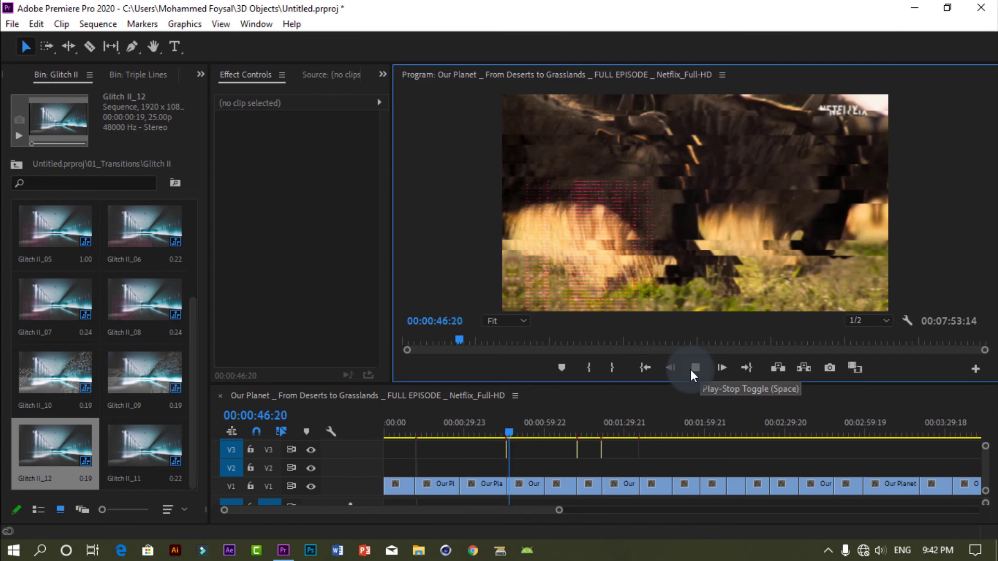
pyautogui.click(691, 369)
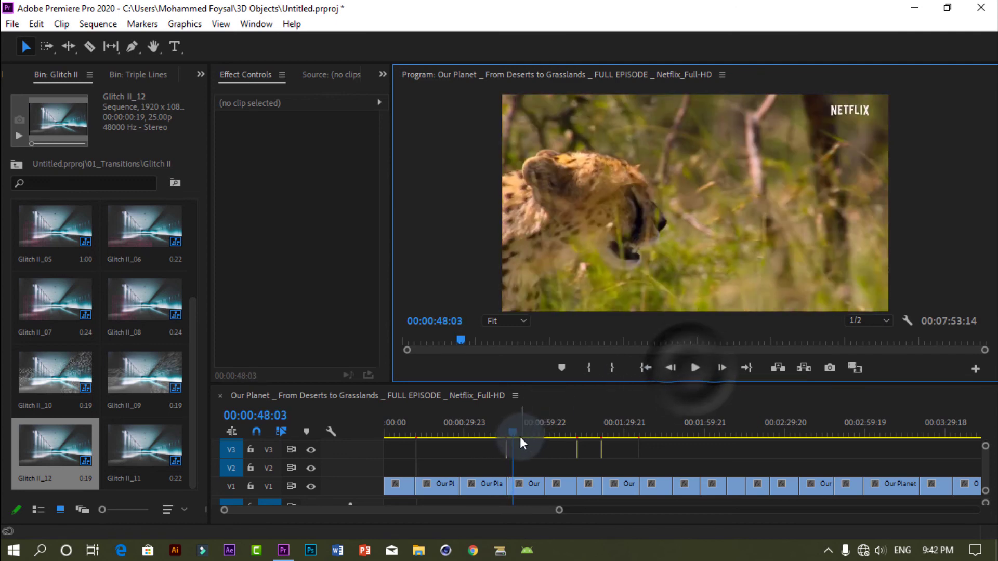
# Preview the Glitch II_10 transition from 00:01:11:02 and the Glitch II_11 transition from 00:01:20:16.
pyautogui.moveTo(518, 431); pyautogui.dragTo(575, 417)
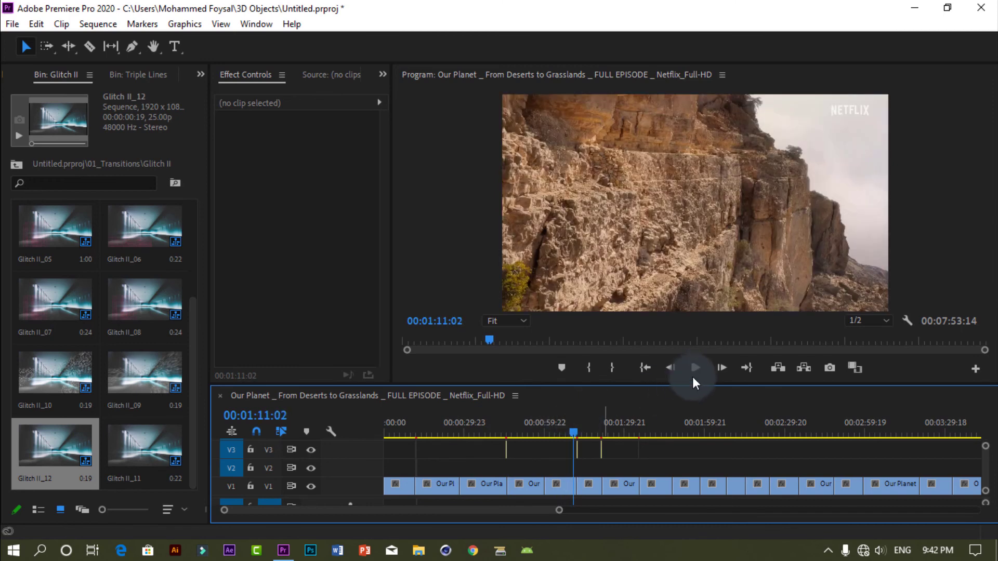
pyautogui.click(695, 368)
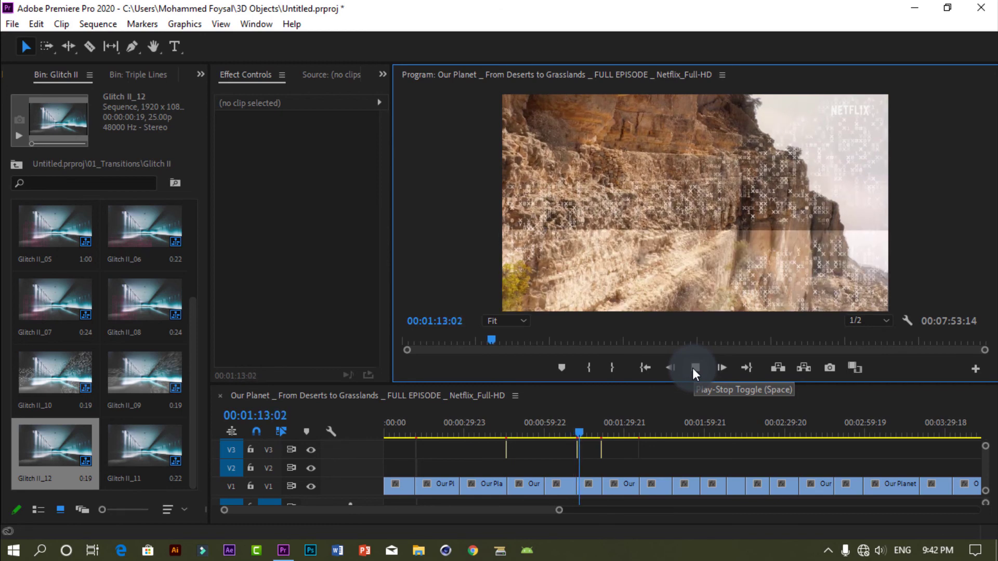
pyautogui.click(694, 368)
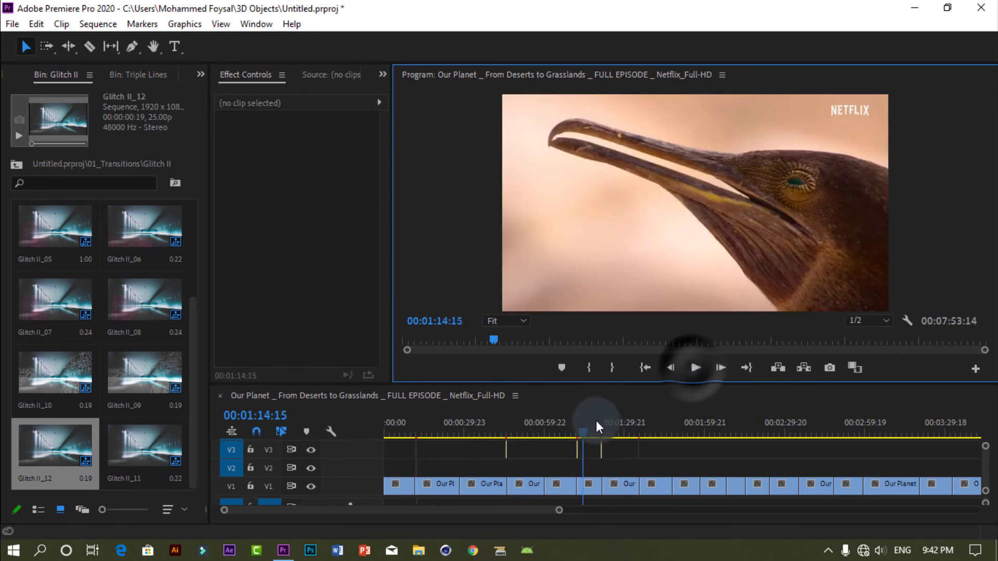
pyautogui.moveTo(586, 430); pyautogui.dragTo(600, 431)
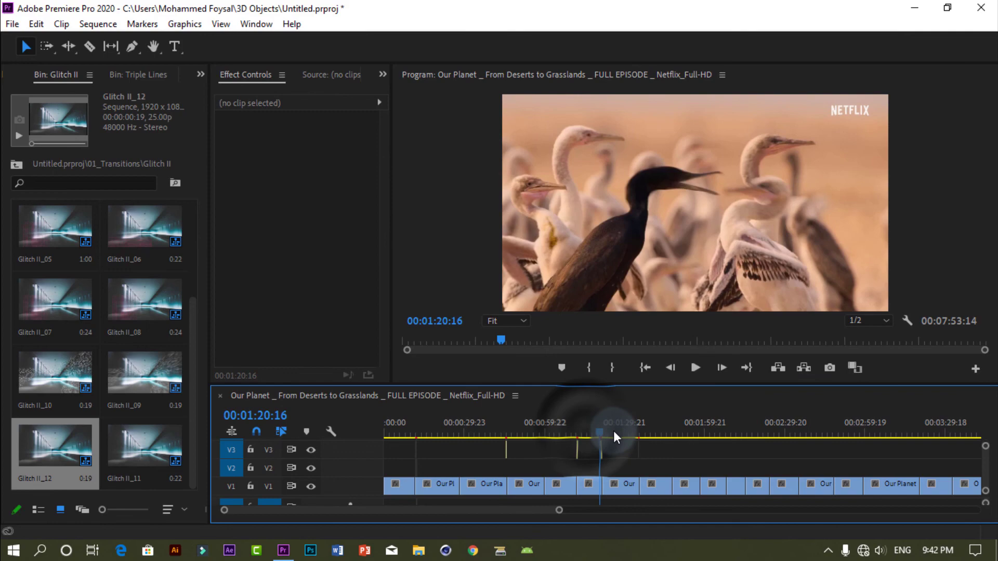
pyautogui.click(696, 367)
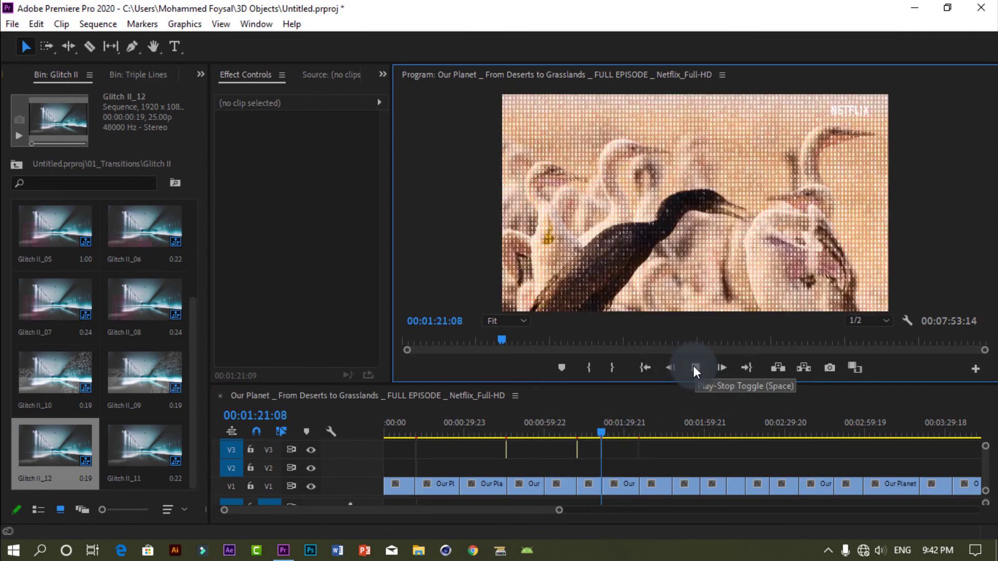
# Preview the Glitch II_12 transition from 00:01:34:14, then return the playhead to the start of the sequence.
pyautogui.click(693, 366)
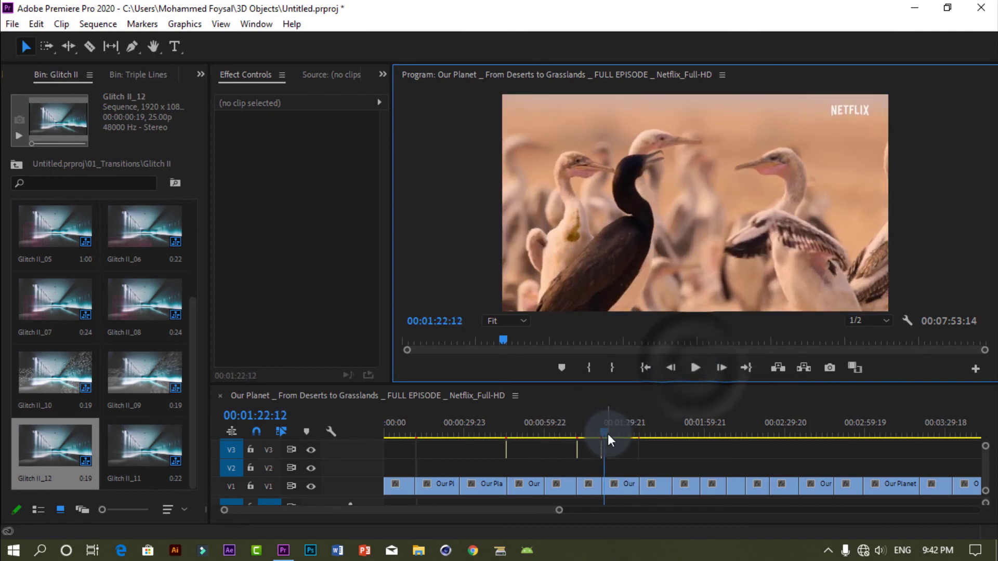
pyautogui.moveTo(608, 434); pyautogui.dragTo(640, 429)
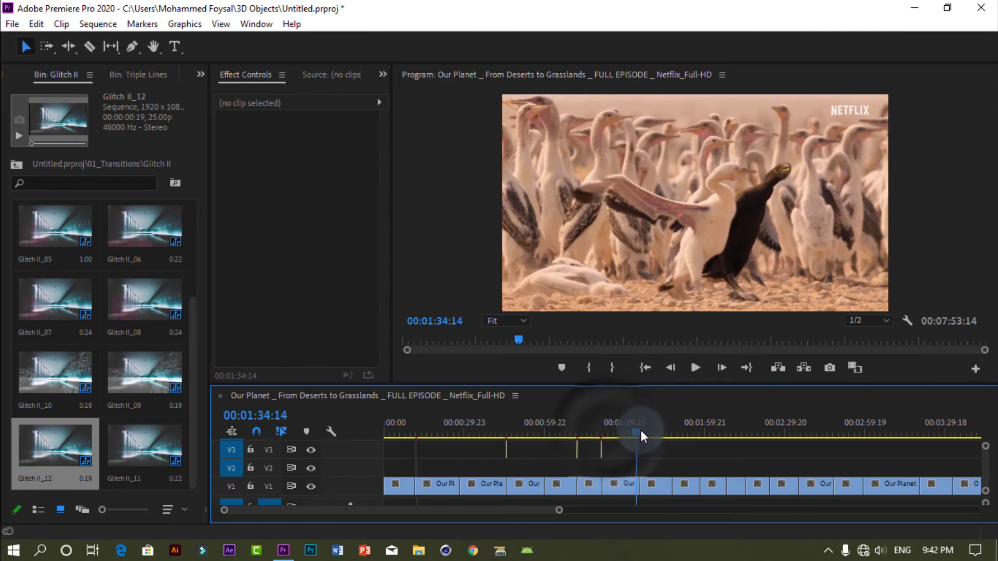
pyautogui.click(694, 366)
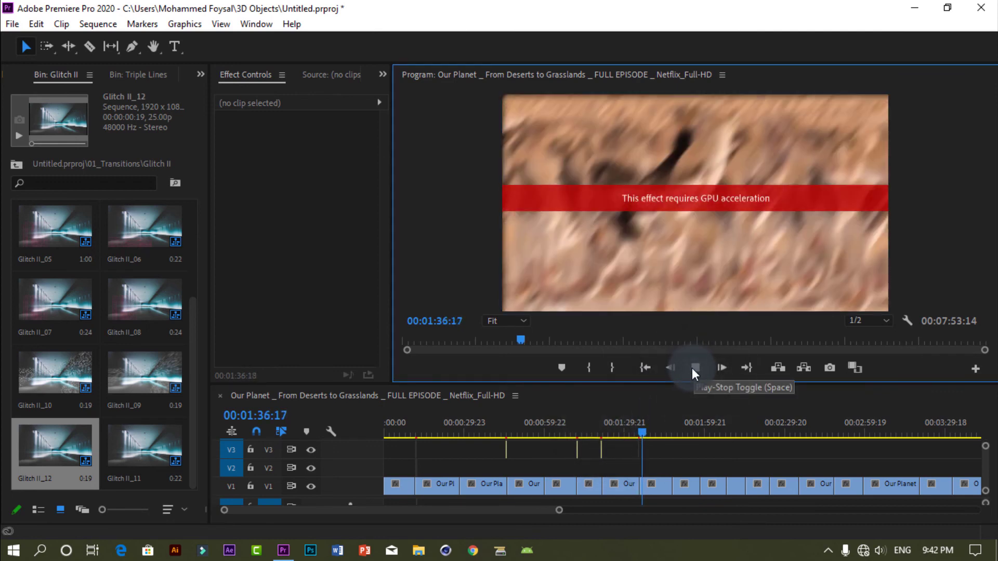
pyautogui.click(691, 368)
pyautogui.click(638, 429)
pyautogui.click(403, 428)
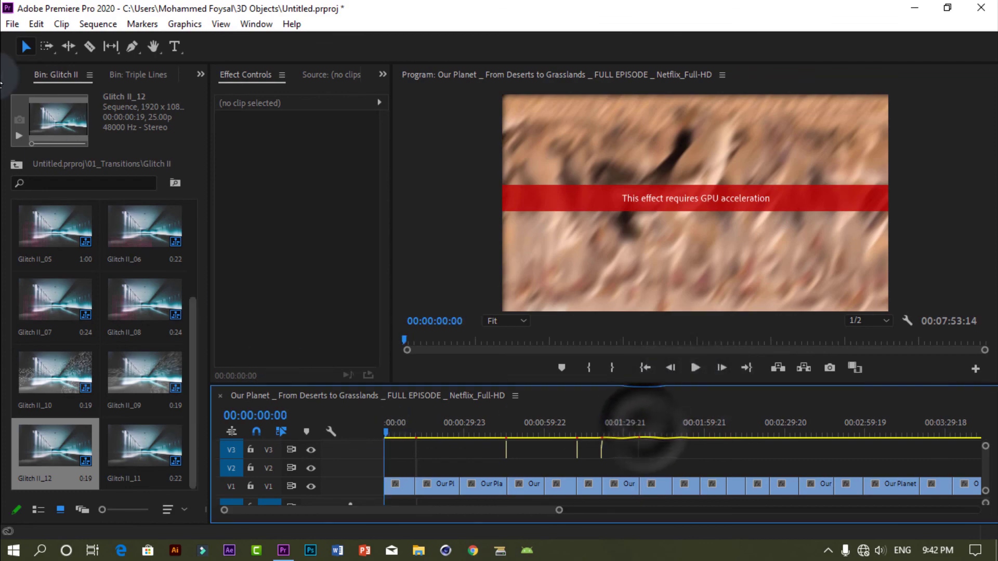
# Switch to File Explorer and open the Transitions folder inside New PlugIn on Local Disk (F:).
pyautogui.click(903, 10)
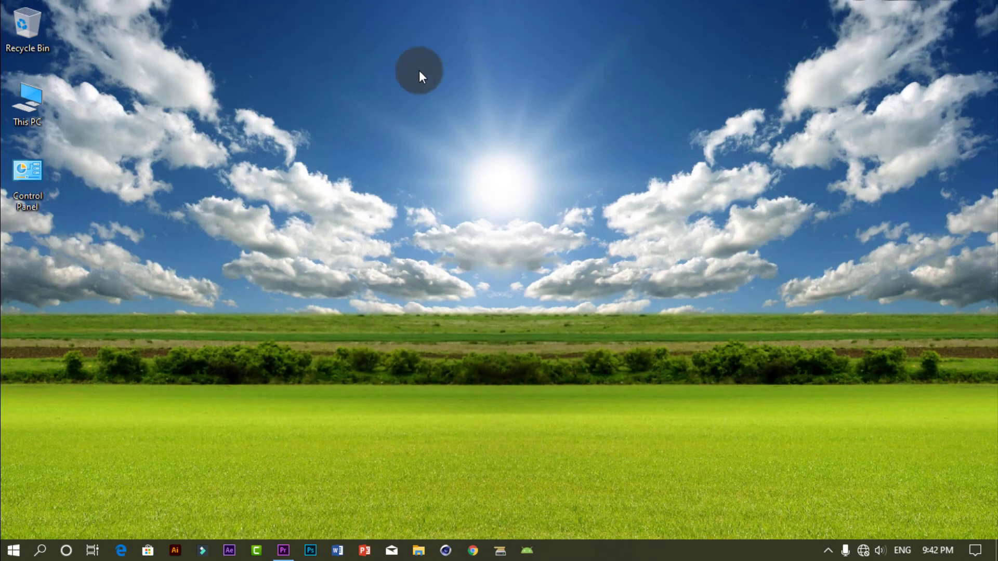
pyautogui.doubleClick(35, 102)
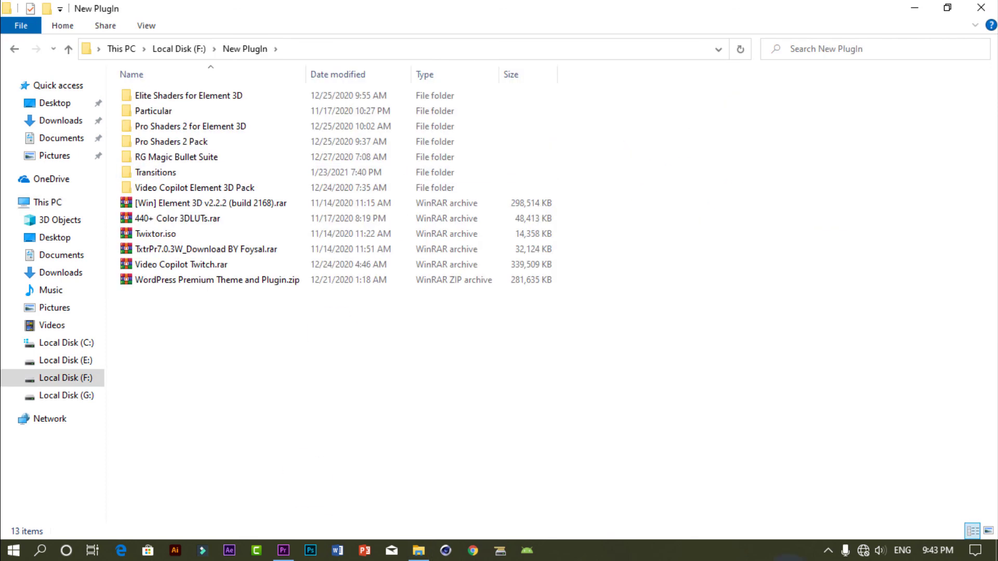
pyautogui.click(151, 98)
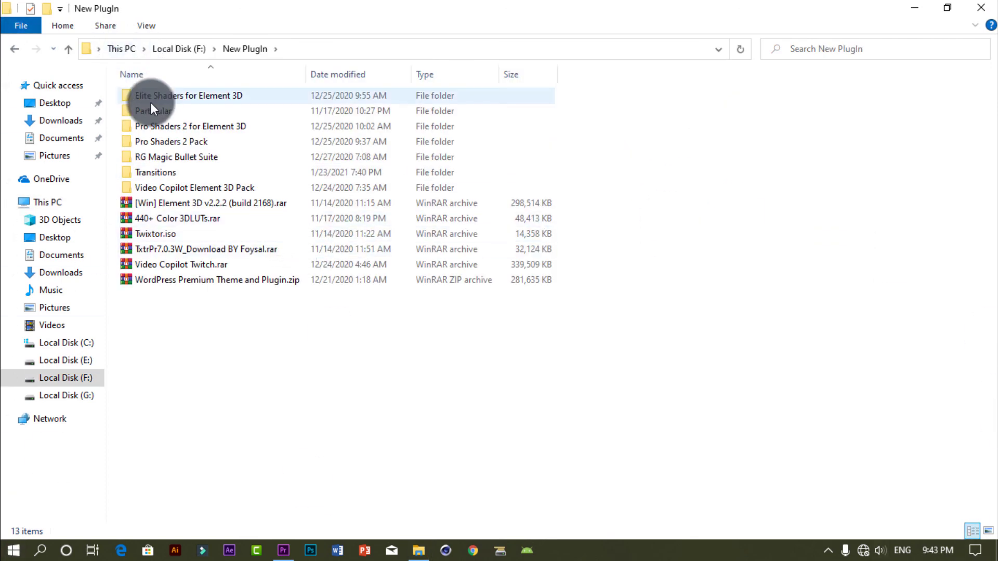
pyautogui.moveTo(176, 95)
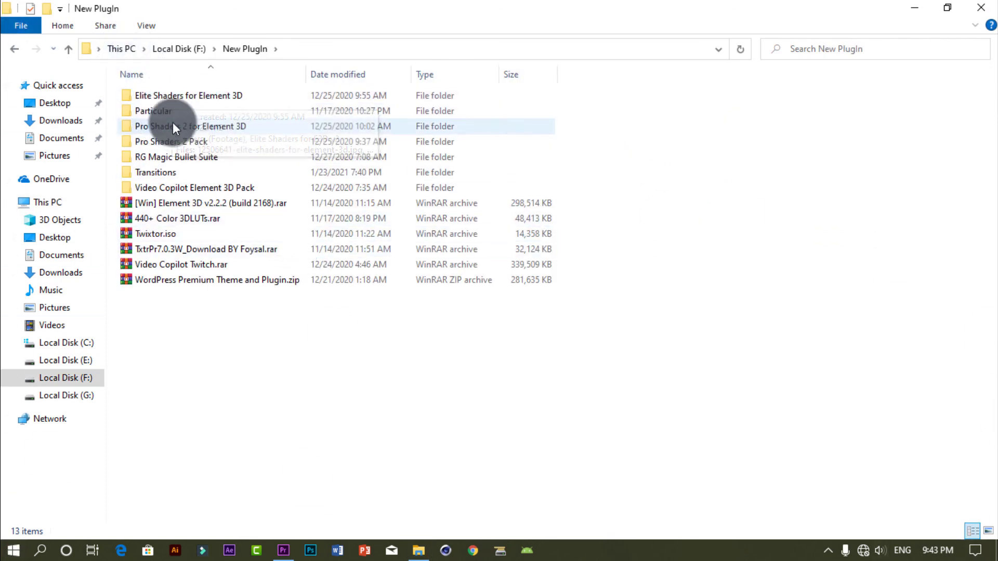
pyautogui.doubleClick(165, 176)
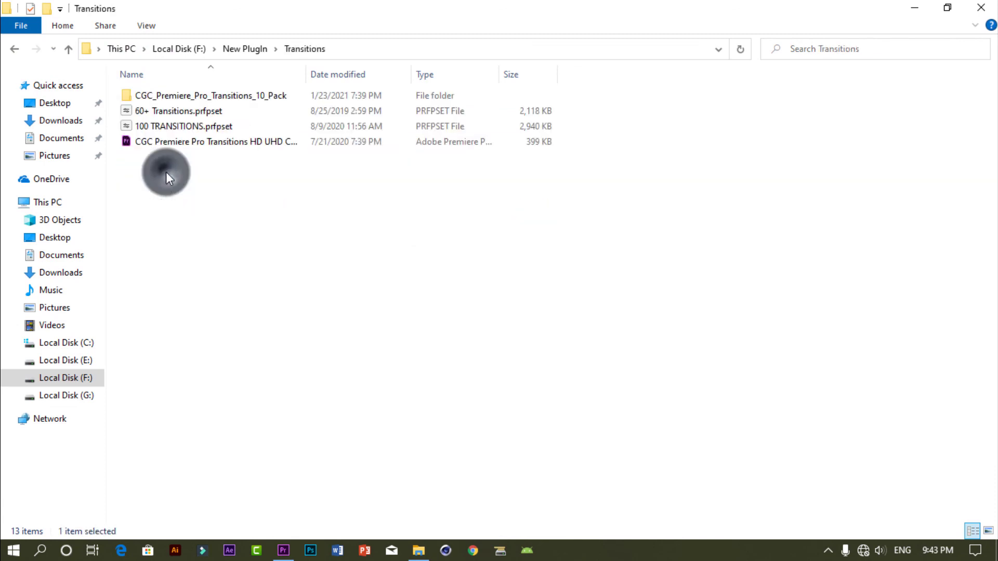
# Check the combined size of all four items in the Transitions folder through their shared properties.
pyautogui.moveTo(176, 158); pyautogui.dragTo(187, 98)
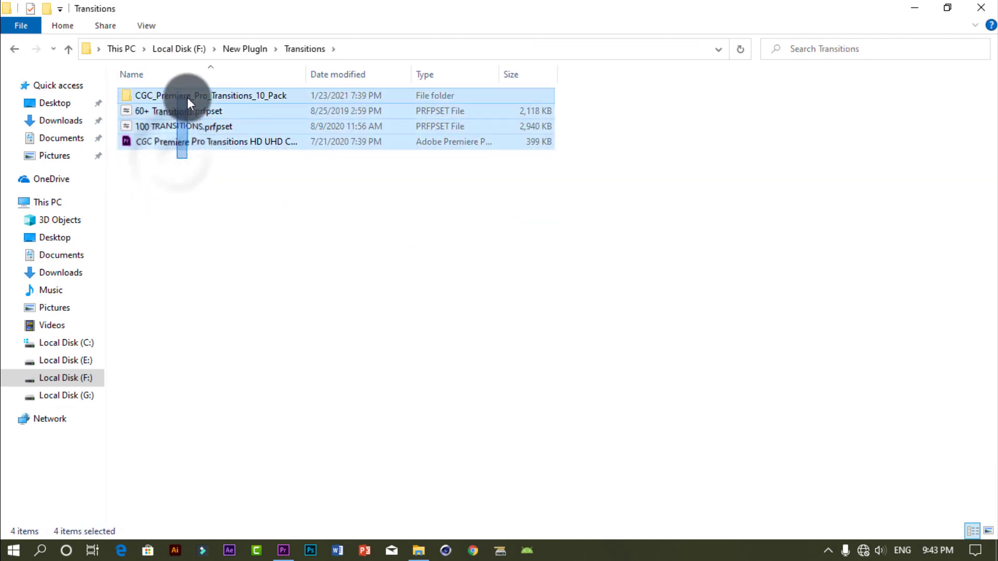
pyautogui.rightClick(179, 123)
pyautogui.click(286, 393)
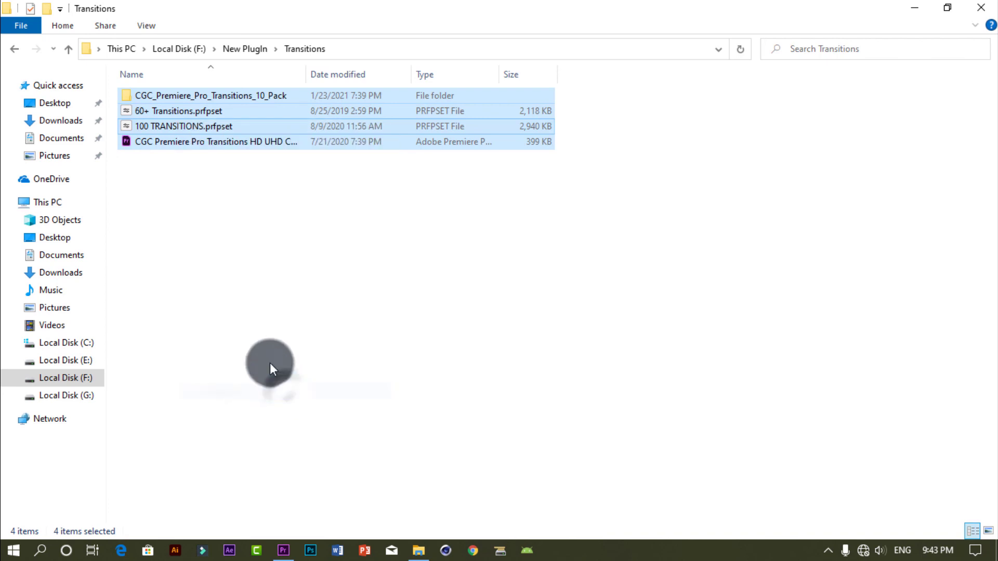
pyautogui.click(429, 138)
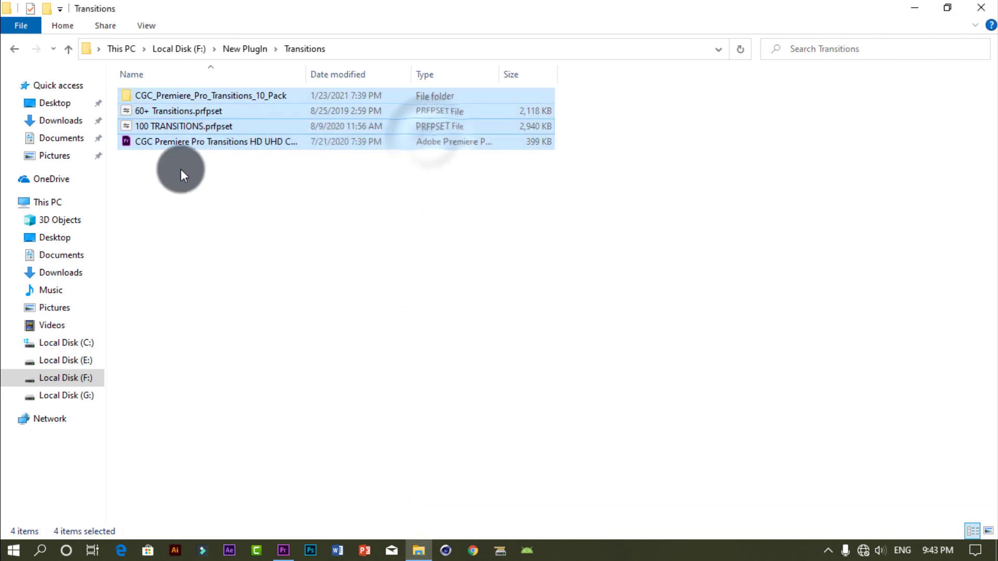
pyautogui.click(180, 172)
pyautogui.moveTo(177, 191); pyautogui.dragTo(184, 94)
pyautogui.rightClick(186, 126)
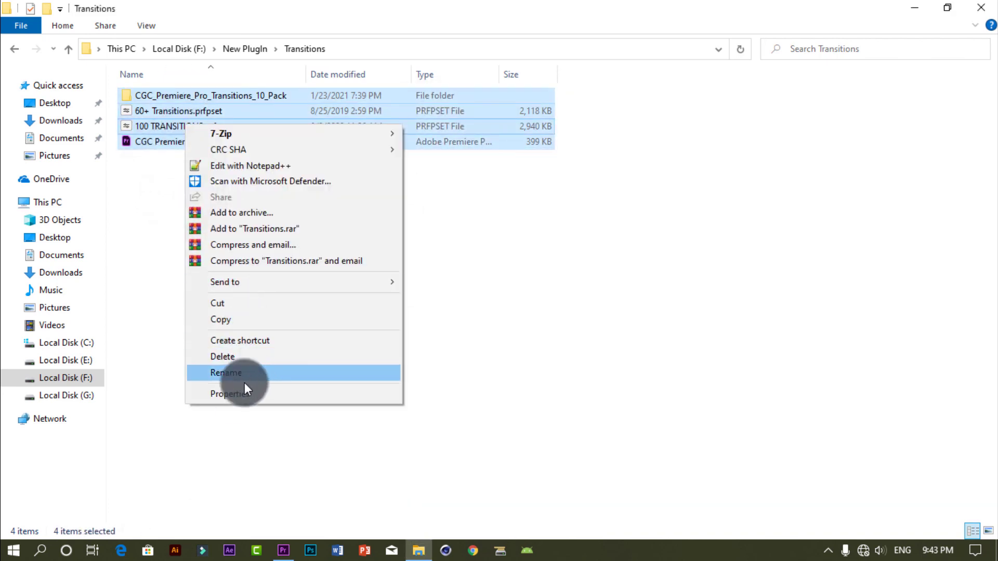
pyautogui.click(239, 394)
pyautogui.moveTo(311, 266); pyautogui.dragTo(220, 258)
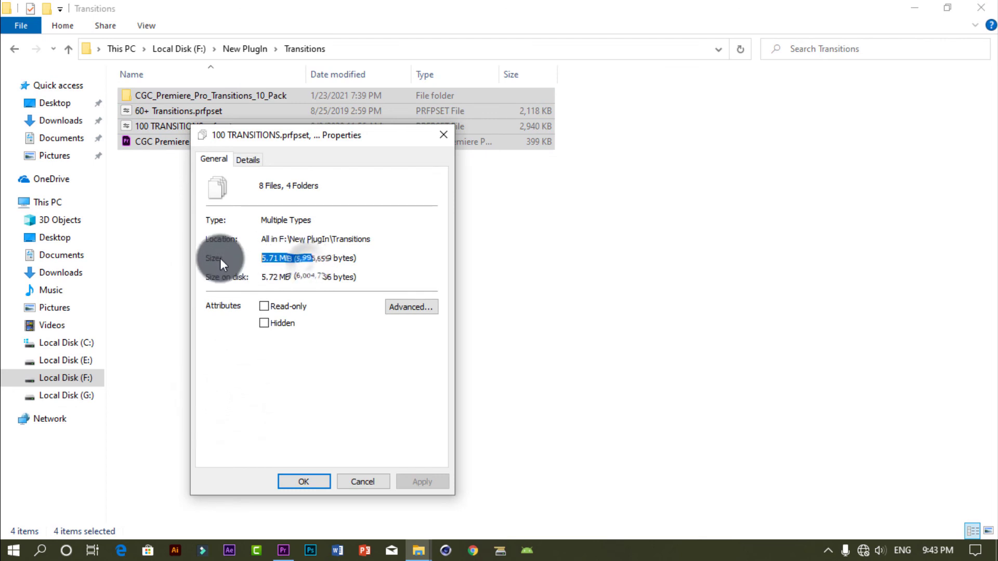
pyautogui.click(442, 135)
# Go back to the New PlugIn folder and leave File Explorer for the desktop.
pyautogui.click(153, 178)
pyautogui.moveTo(154, 178); pyautogui.dragTo(182, 92)
pyautogui.click(188, 203)
pyautogui.click(18, 52)
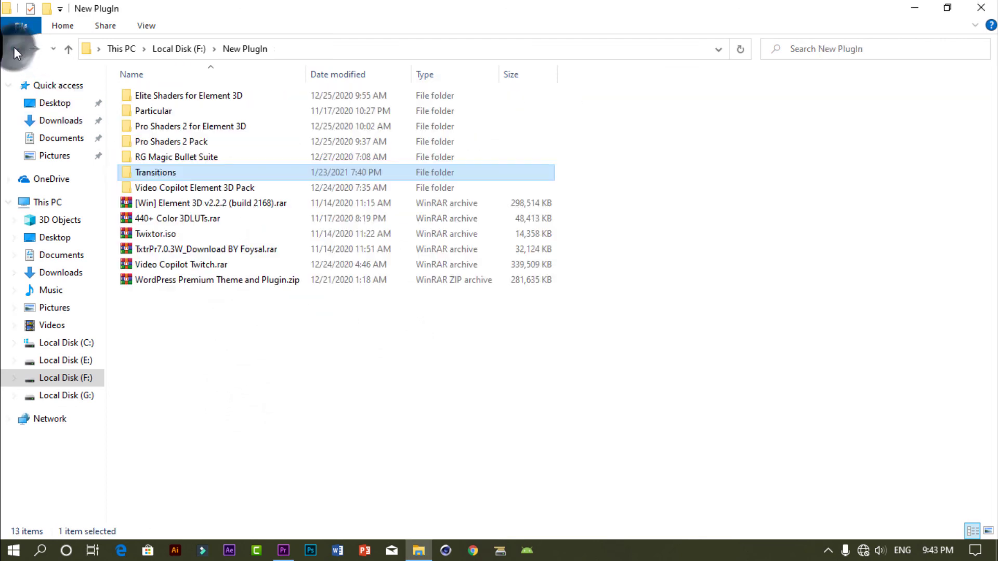
pyautogui.click(286, 375)
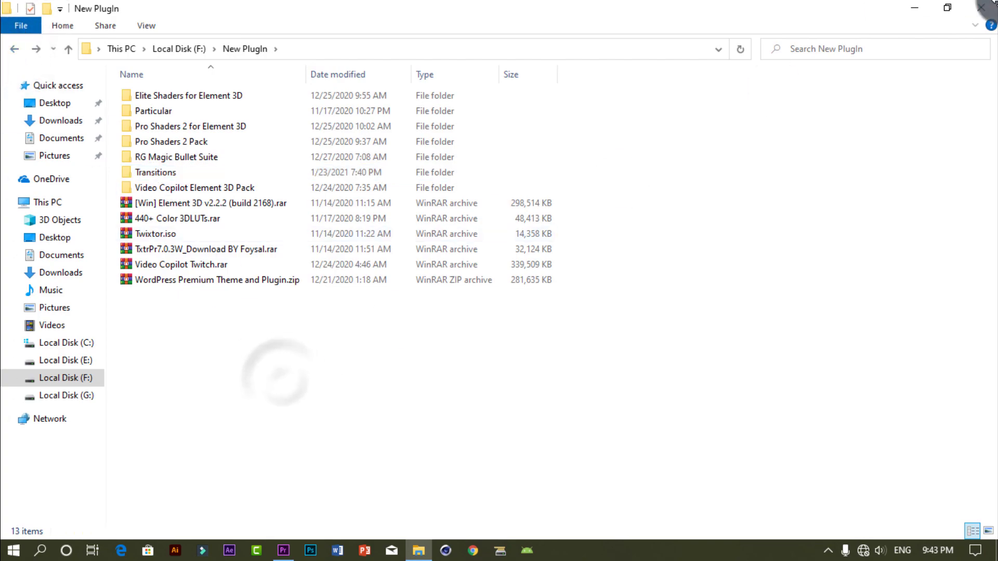
pyautogui.click(915, 7)
pyautogui.rightClick(319, 119)
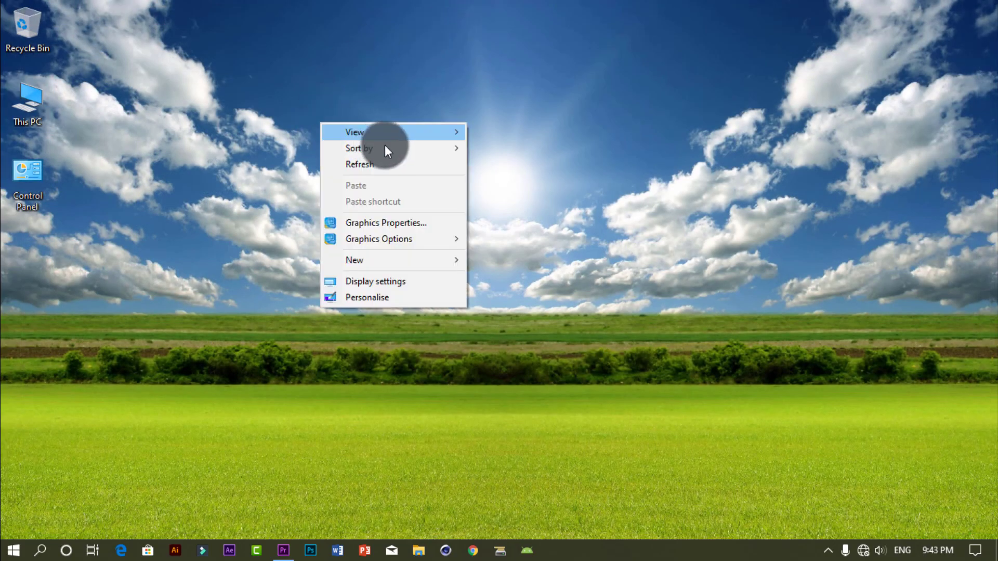
pyautogui.click(391, 162)
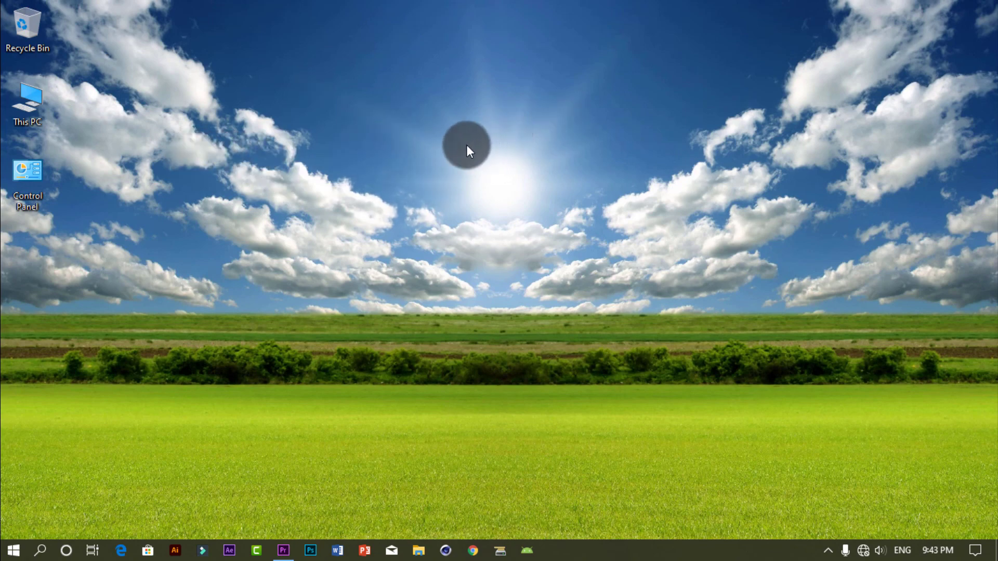
pyautogui.rightClick(441, 142)
pyautogui.click(478, 184)
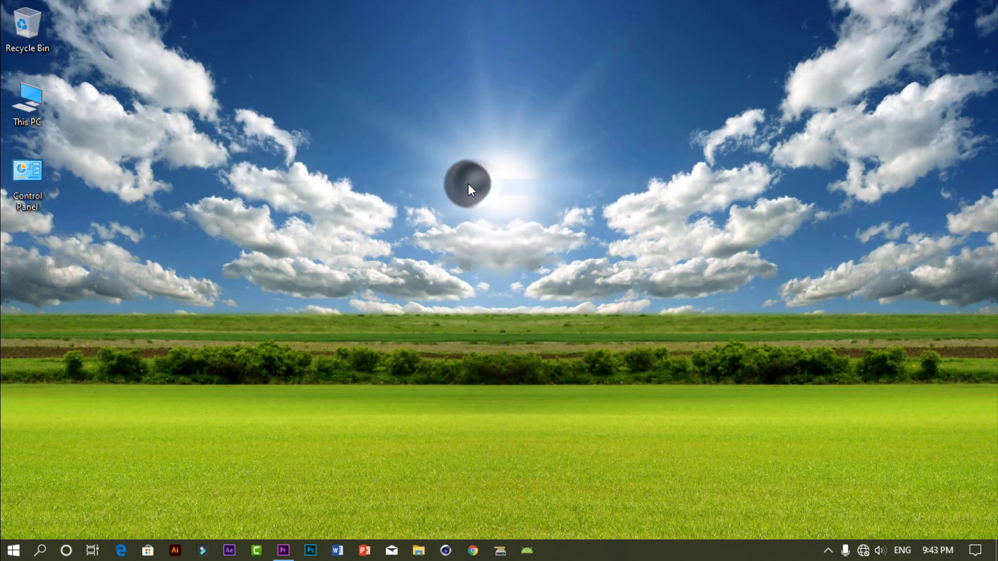